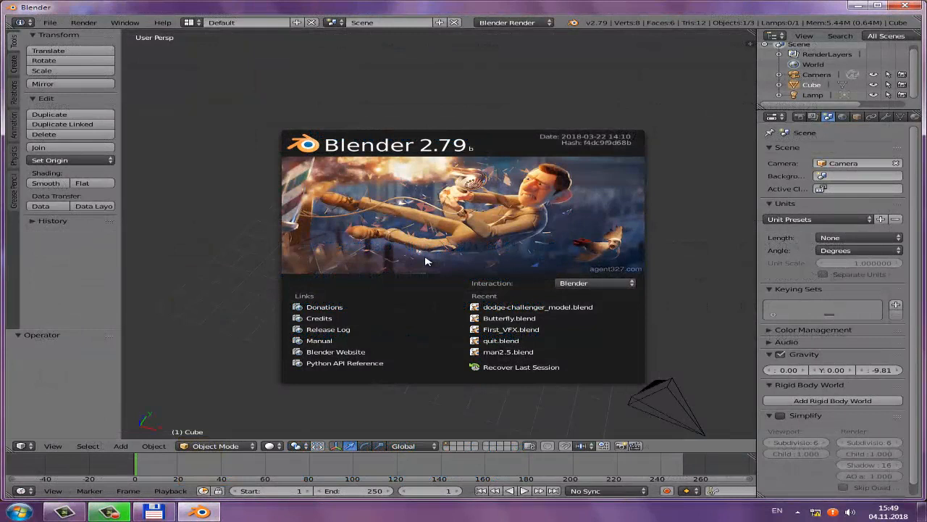
Dismiss the startup splash screen to reveal the default scene
left_click(447, 229)
middle_click_drag(455, 241, 534, 234)
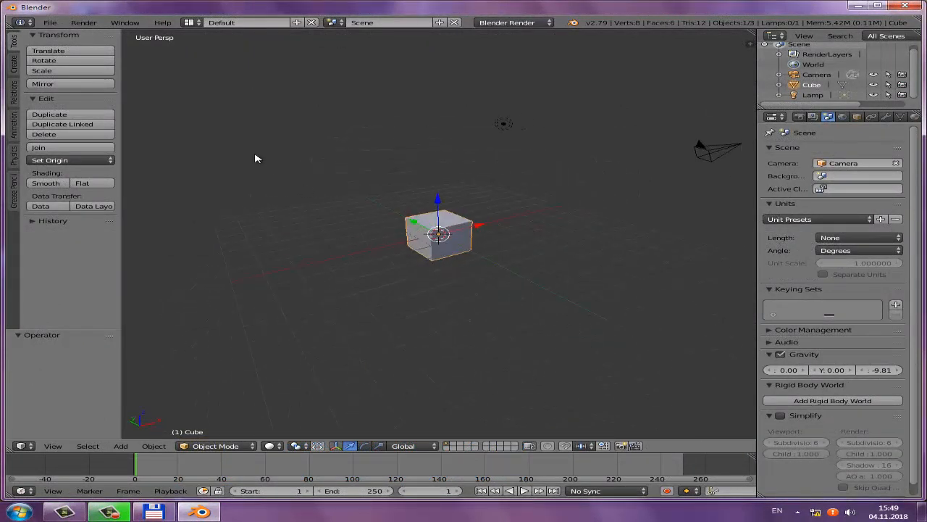
left_click(49, 22)
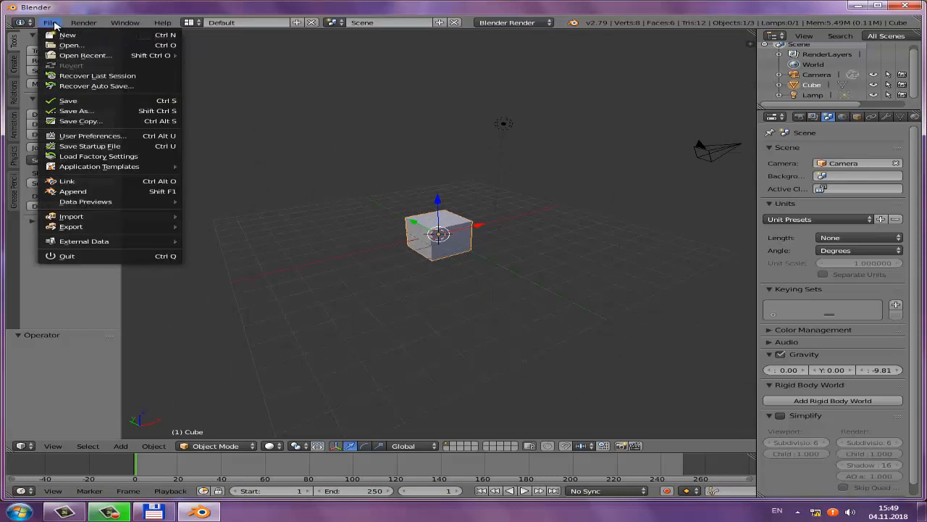
mouse_move(74, 26)
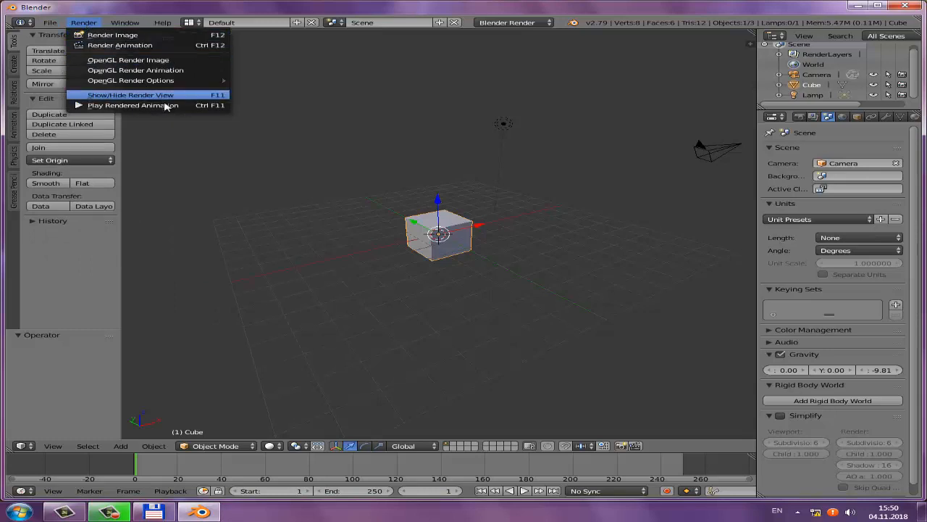
mouse_move(134, 22)
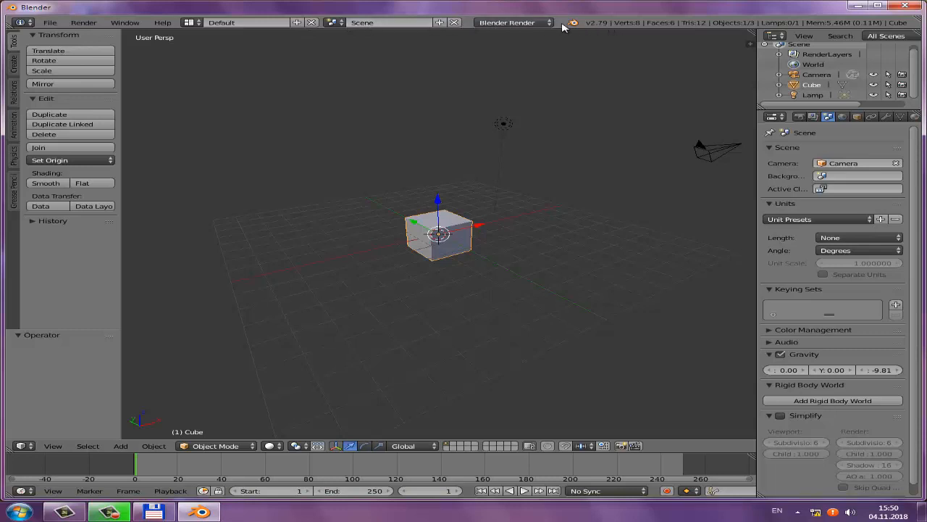
left_click(527, 24)
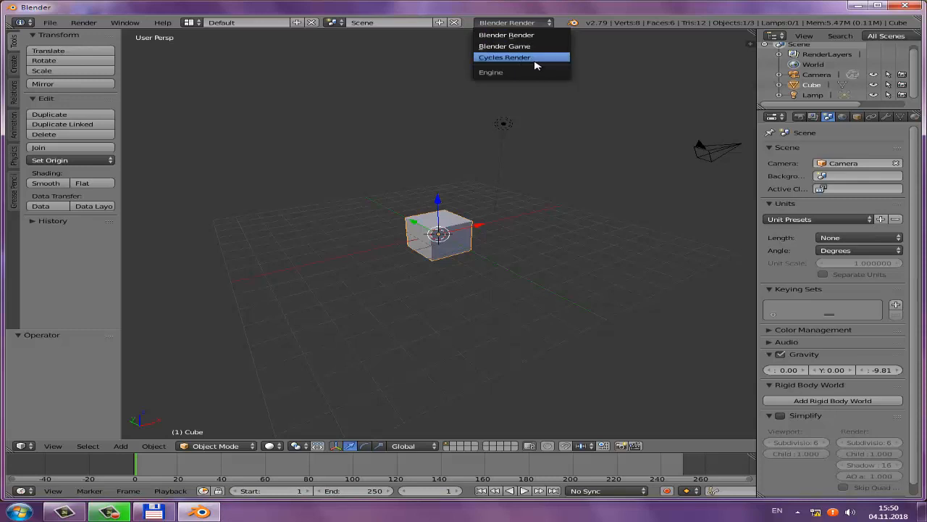
Select the lamp above the cube and view it from several angles
middle_click_drag(505, 216, 444, 276)
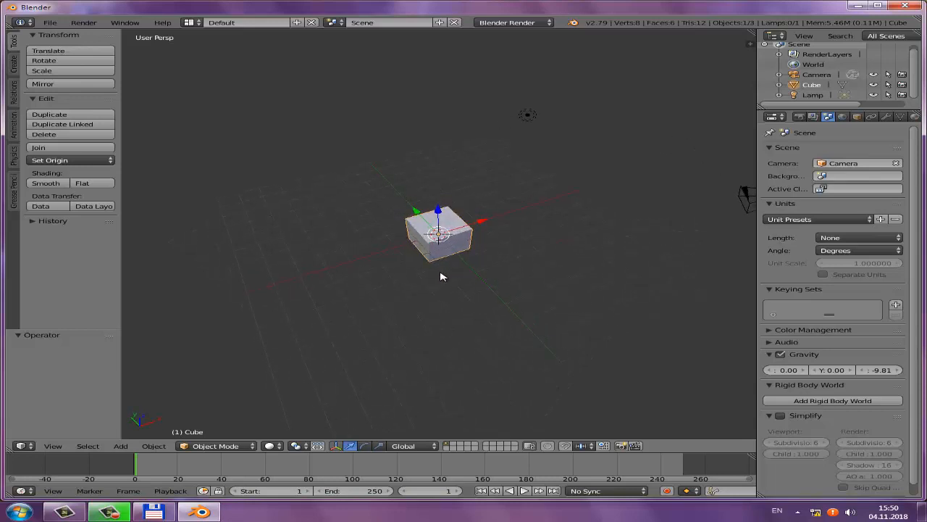
right_click(529, 117)
middle_click_drag(525, 226, 509, 192)
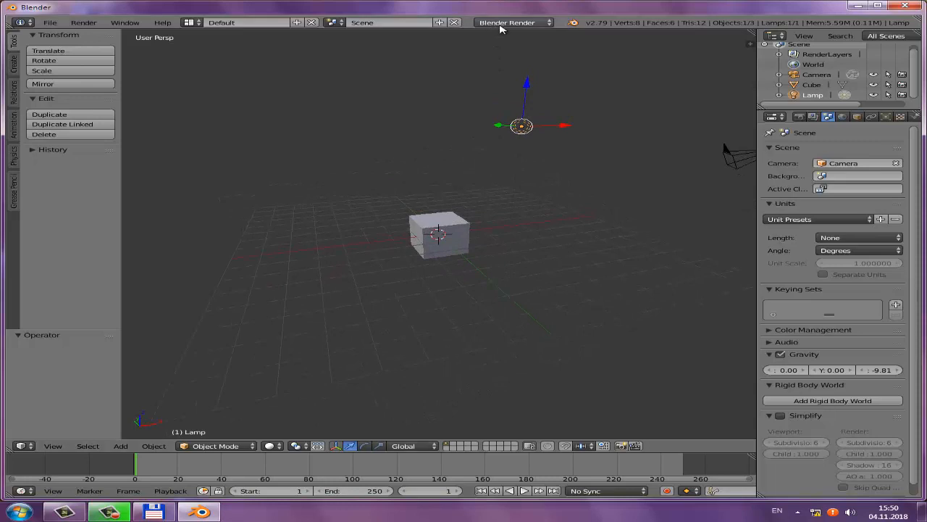
middle_click_drag(509, 197, 513, 203)
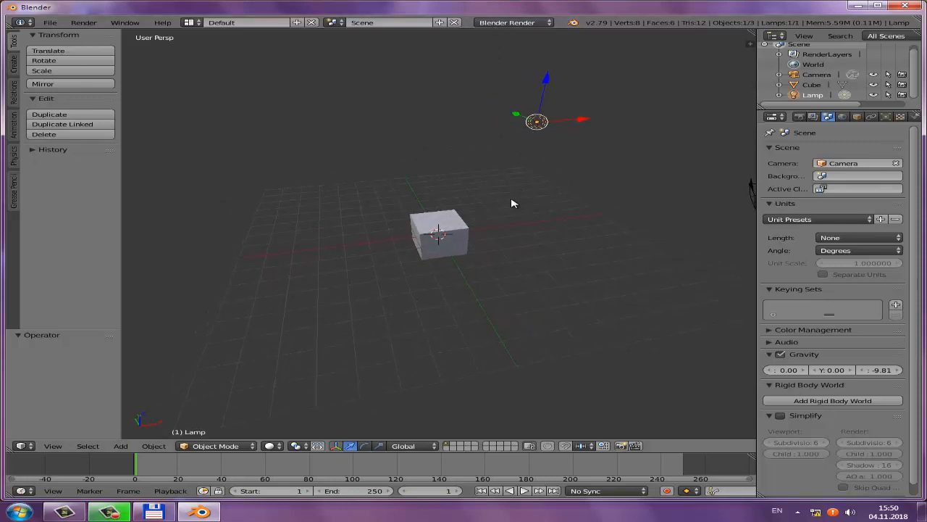
Switch the render engine to Cycles Render and show the scene's render settings
left_click(521, 23)
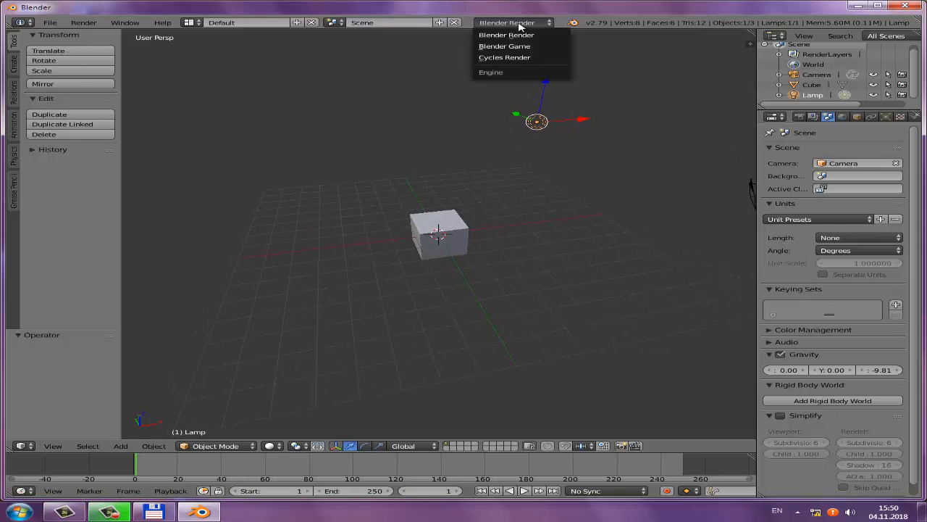
left_click(504, 58)
left_click(507, 22)
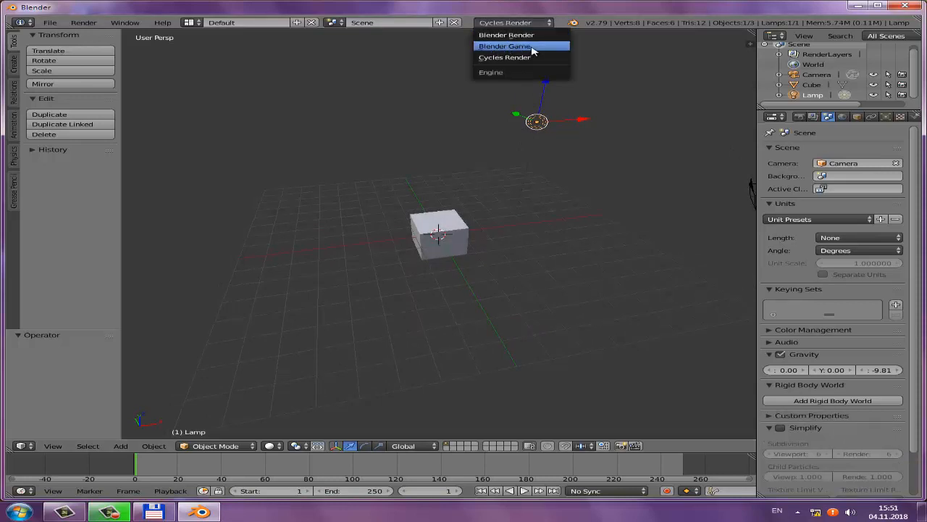
left_click(497, 59)
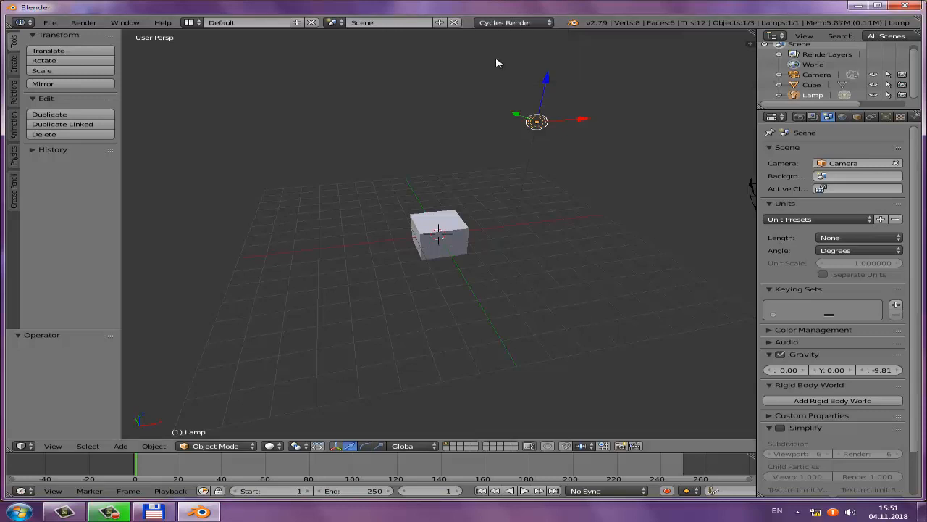
left_click(799, 116)
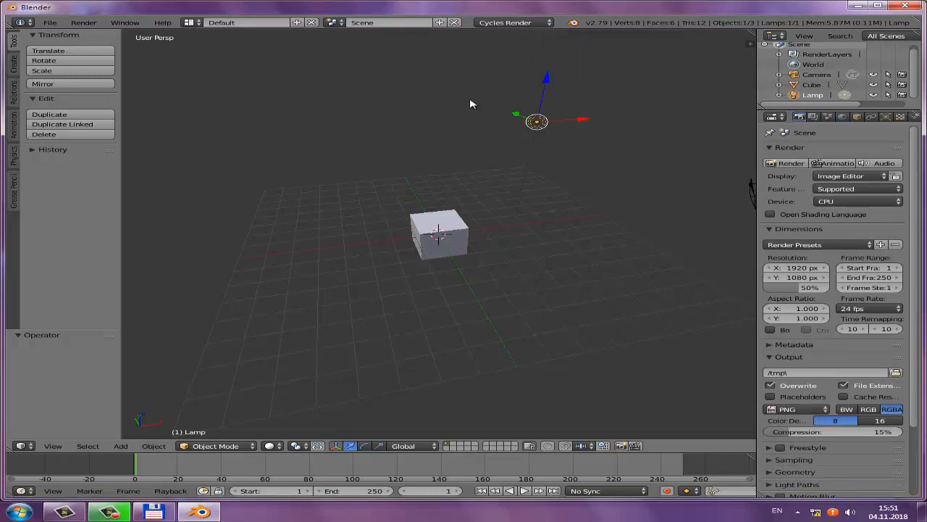
Select the cube and turn on the Screencast Keys display in the 3D view
right_click(466, 222)
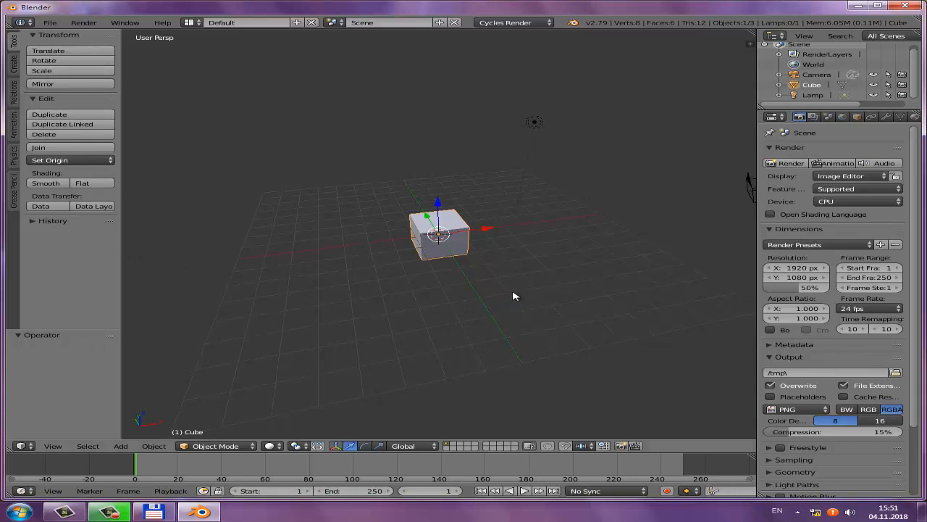
key("n")
scroll(648, 274, "down", 5)
scroll(613, 270, "down", 4)
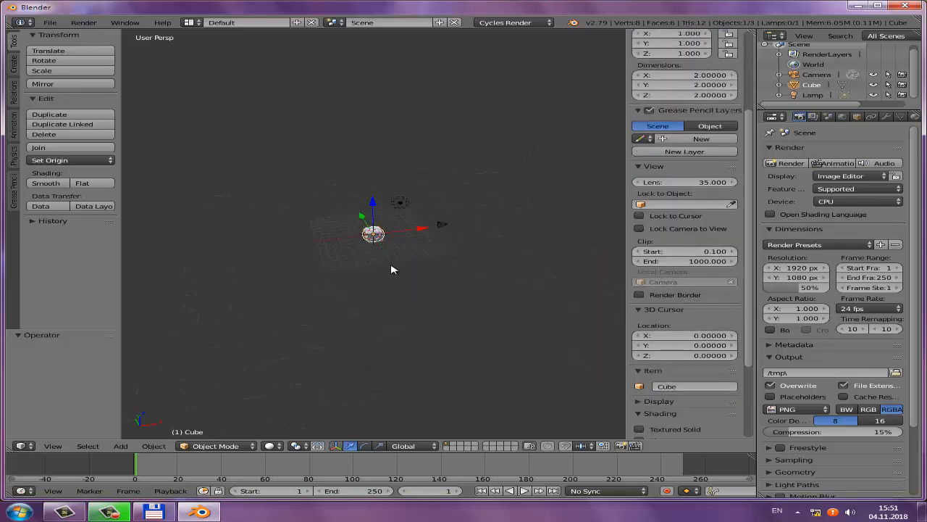
scroll(392, 270, "up", 3)
scroll(662, 286, "down", 5)
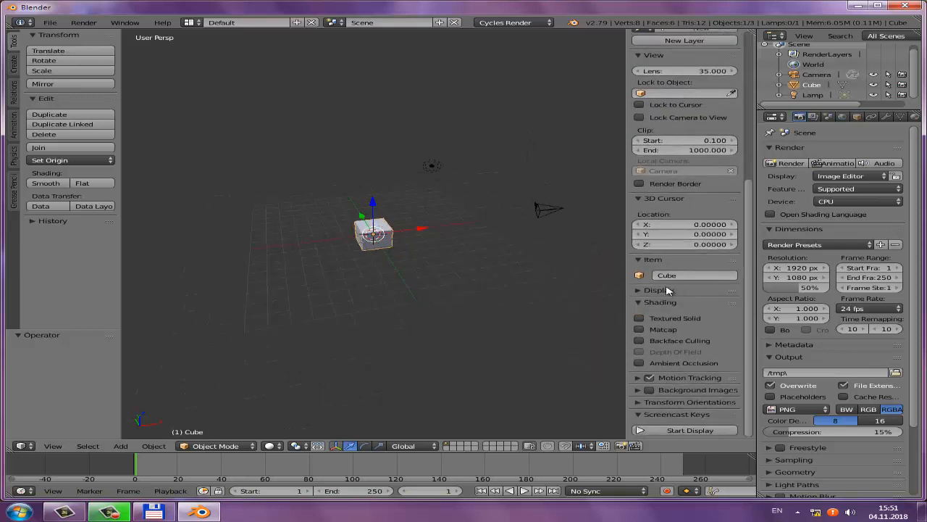
left_click(690, 431)
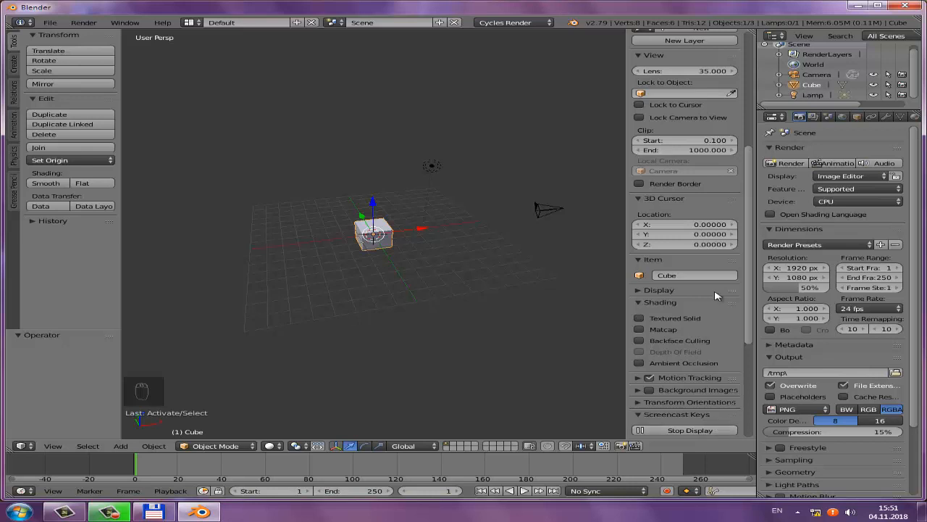
key("n")
scroll(459, 354, "up", 3)
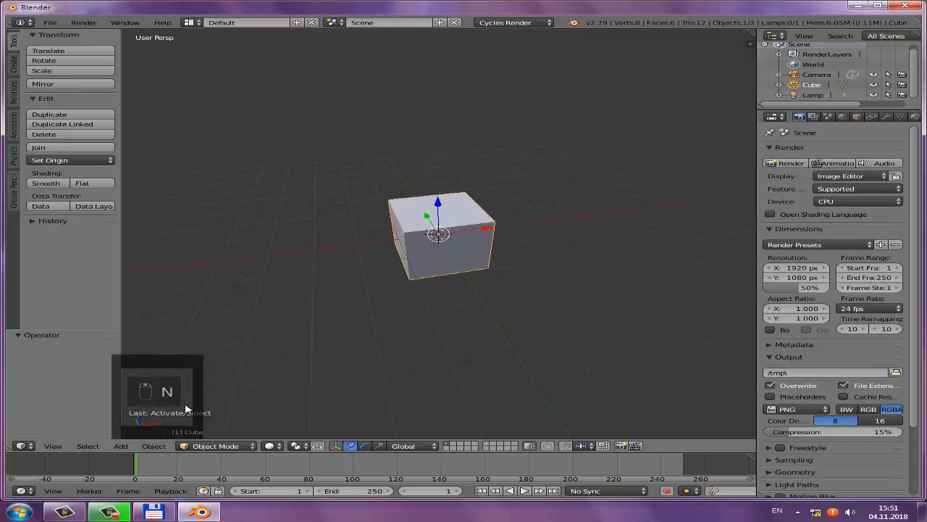
Hide and restore the tool shelf, and review the cube's transform properties in the 3D view
key("t")
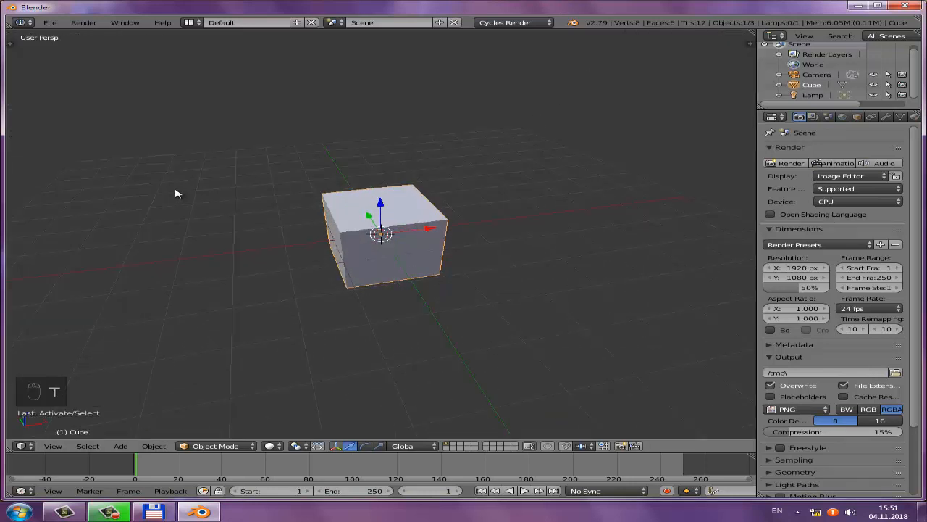
key("t")
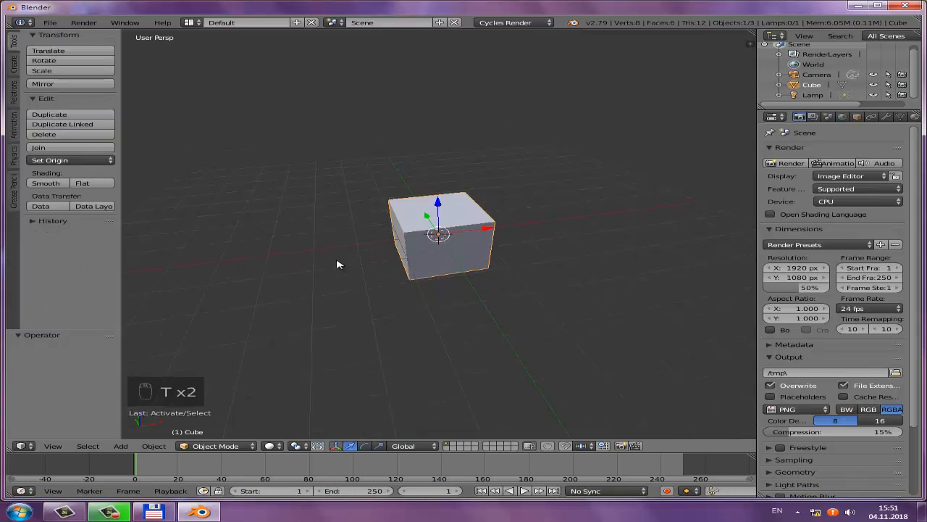
key("n")
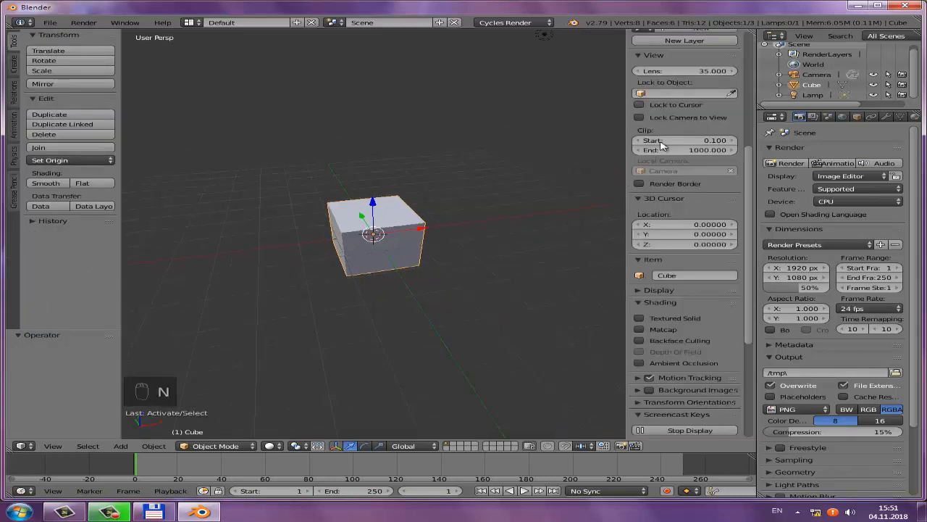
scroll(665, 194, "up", 8)
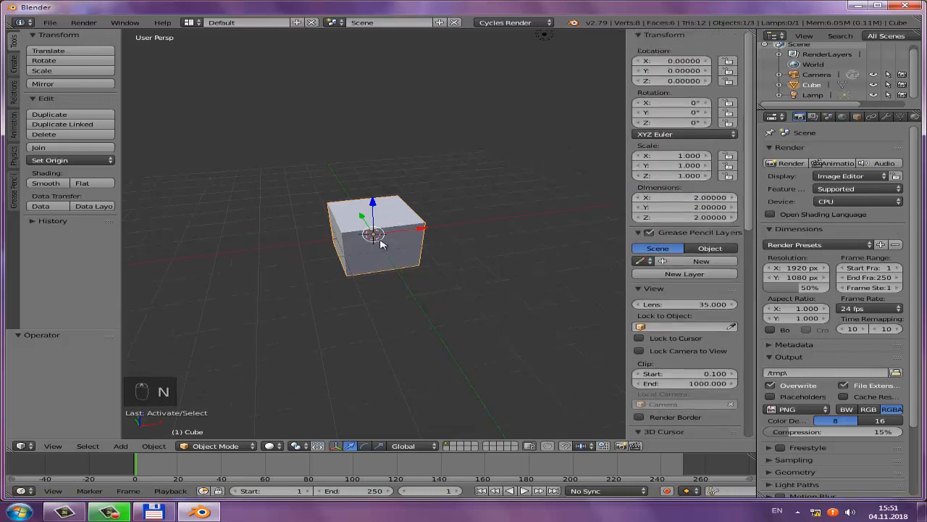
key("n")
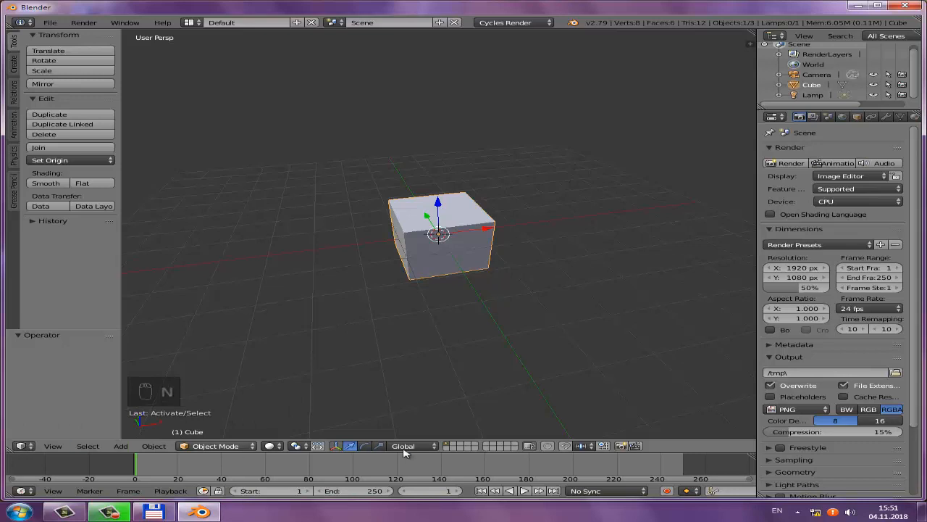
Look through the editor types available for the 3D view, outliner and properties areas
left_click(23, 446)
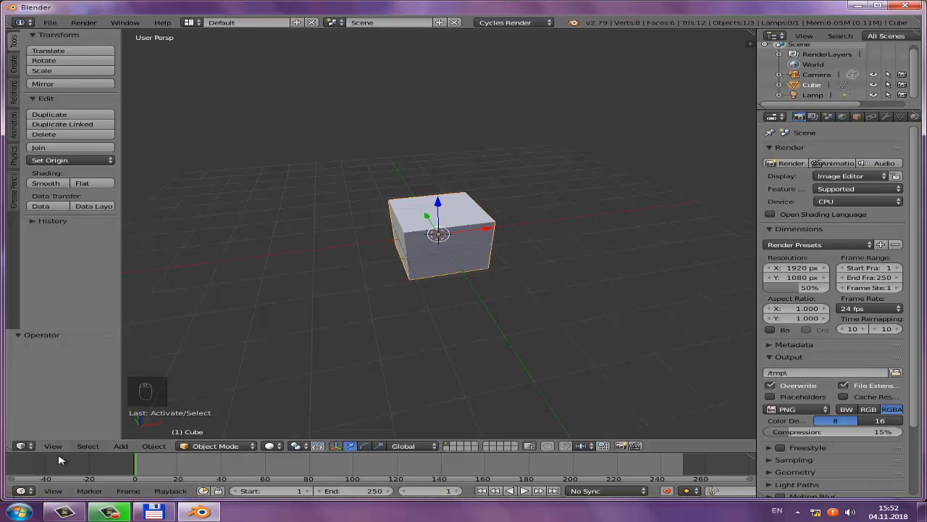
left_click(22, 447)
left_click(20, 446)
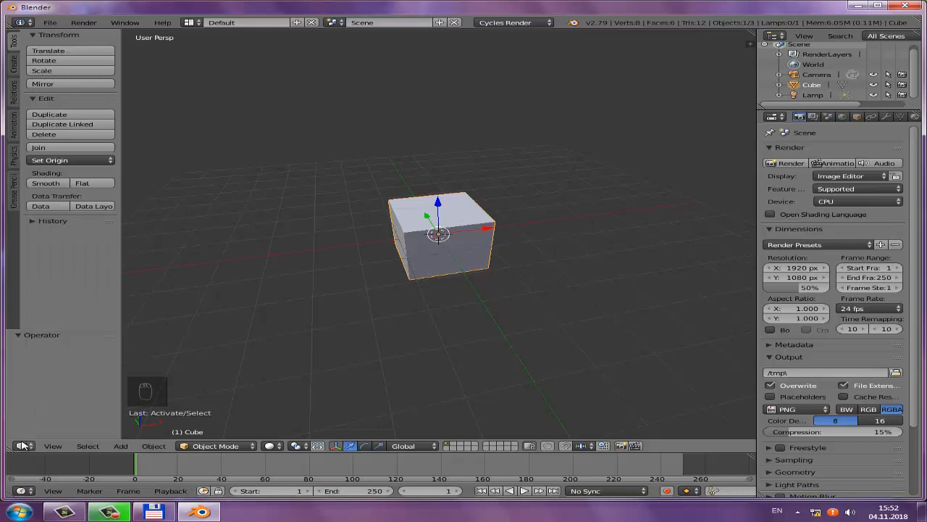
left_click(773, 35)
left_click(774, 118)
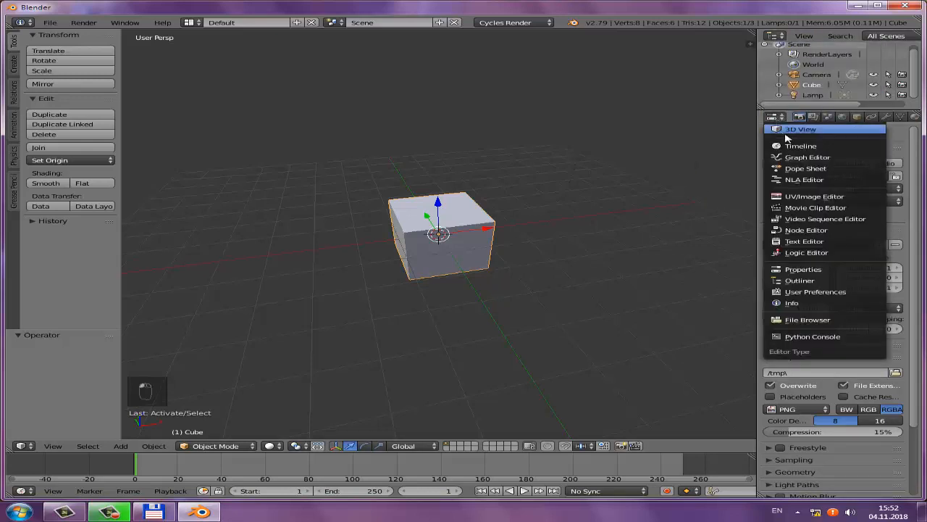
left_click(817, 272)
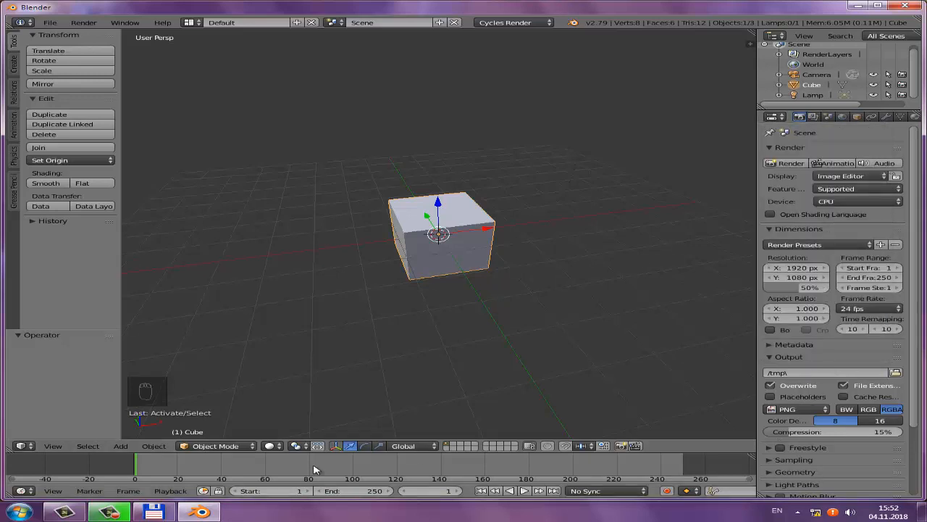
Switch the main area from the 3D View to the UV/Image Editor, the Node Editor and finally the Timeline
left_click(22, 445)
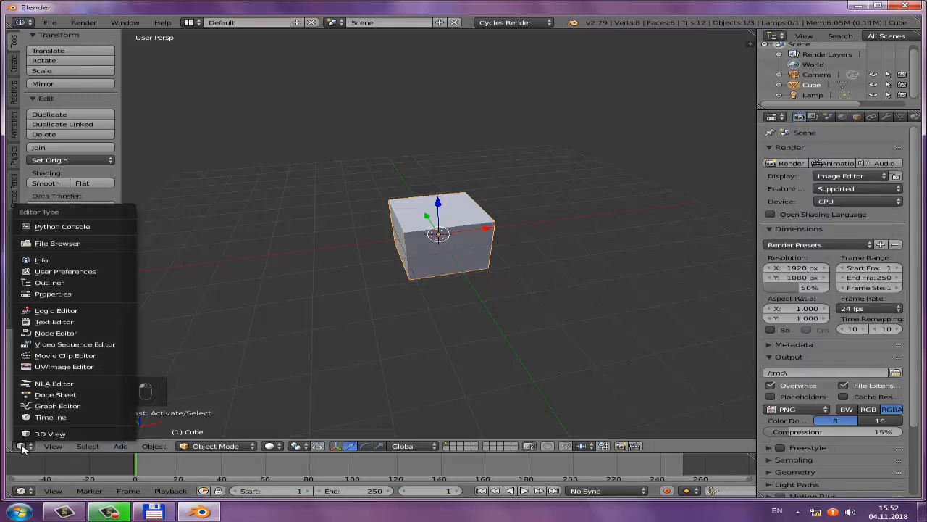
left_click(62, 367)
left_click(22, 444)
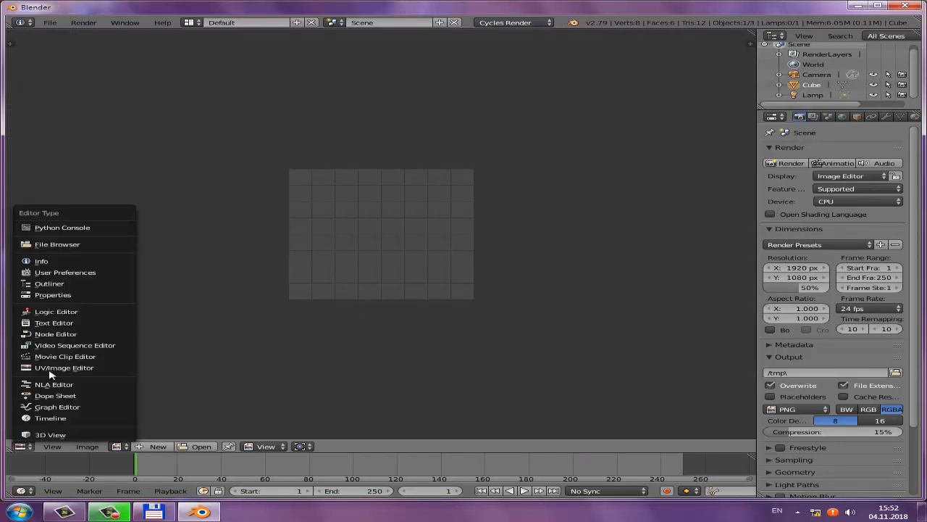
left_click(56, 334)
left_click(21, 445)
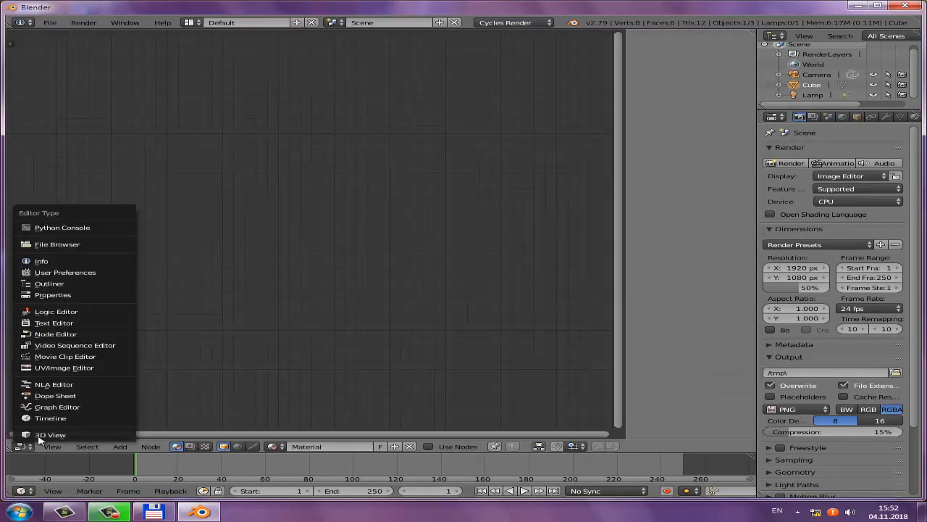
left_click(51, 419)
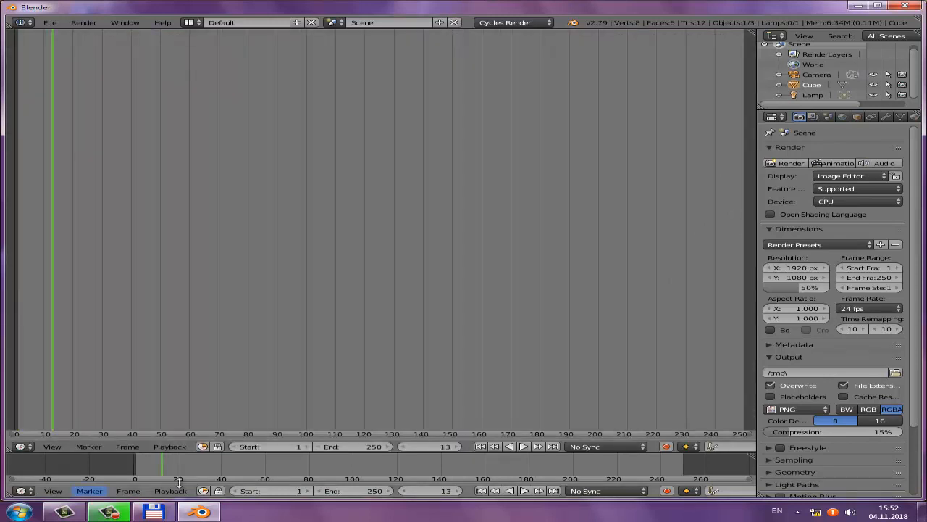
Play and stop the animation, and set the current frame to 1
key("alt+a")
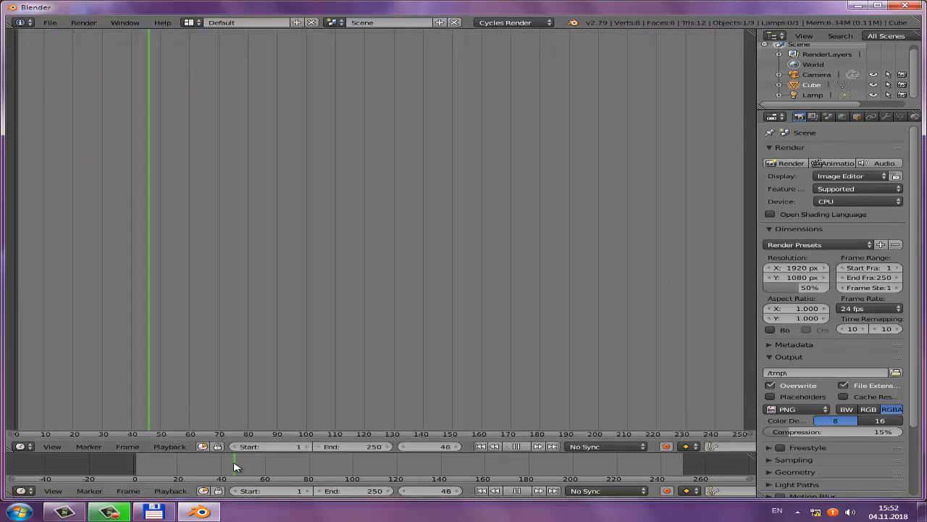
key("alt+a")
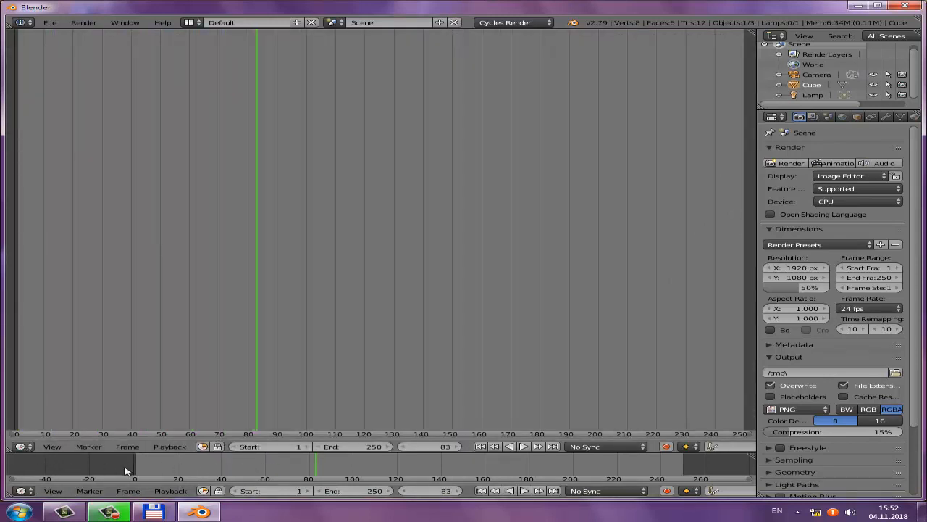
left_click(417, 490)
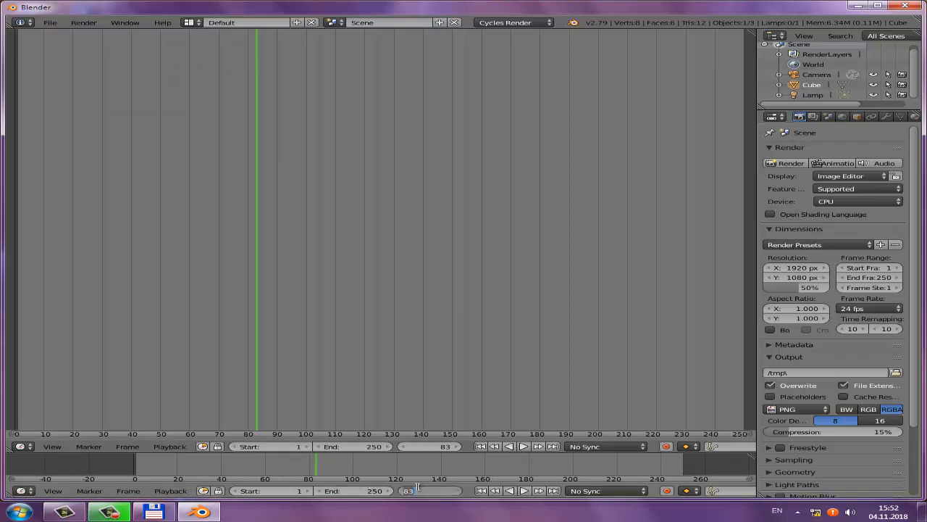
type("1")
key("Return")
Switch the main area from the Timeline to the Properties editor
left_click(21, 446)
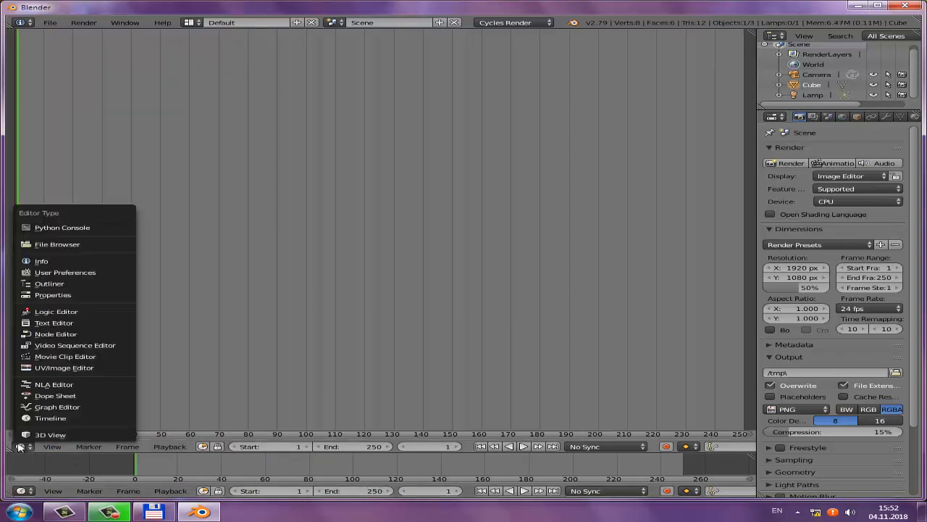
left_click(57, 295)
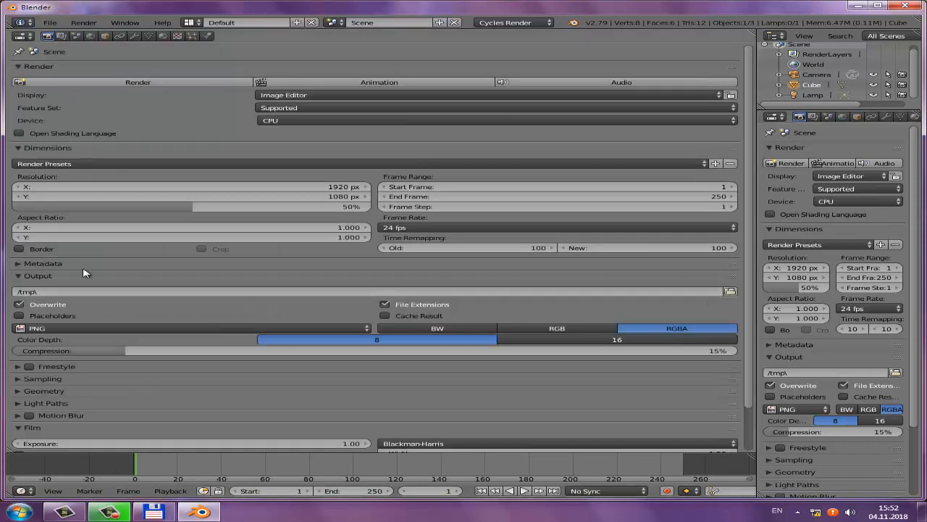
Switch the main area from the Properties editor back to the 3D View
left_click(20, 36)
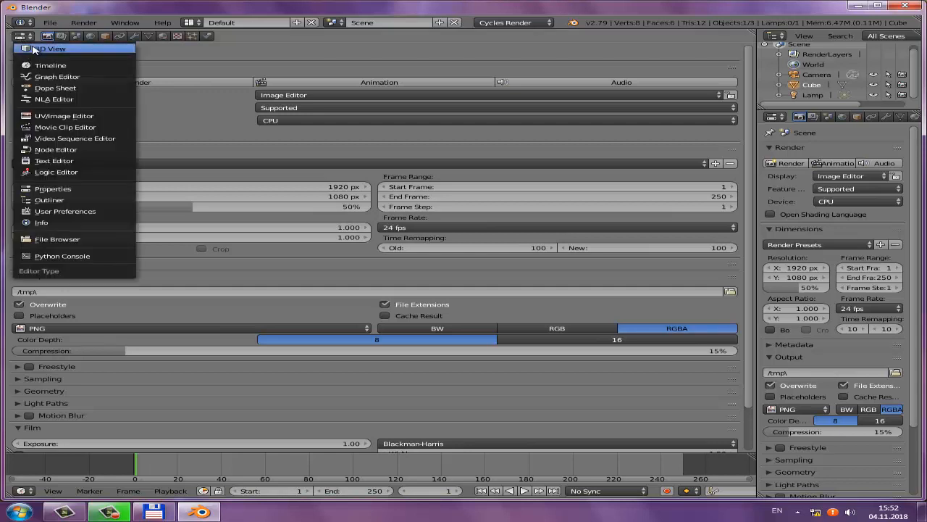
left_click(25, 49)
key("g")
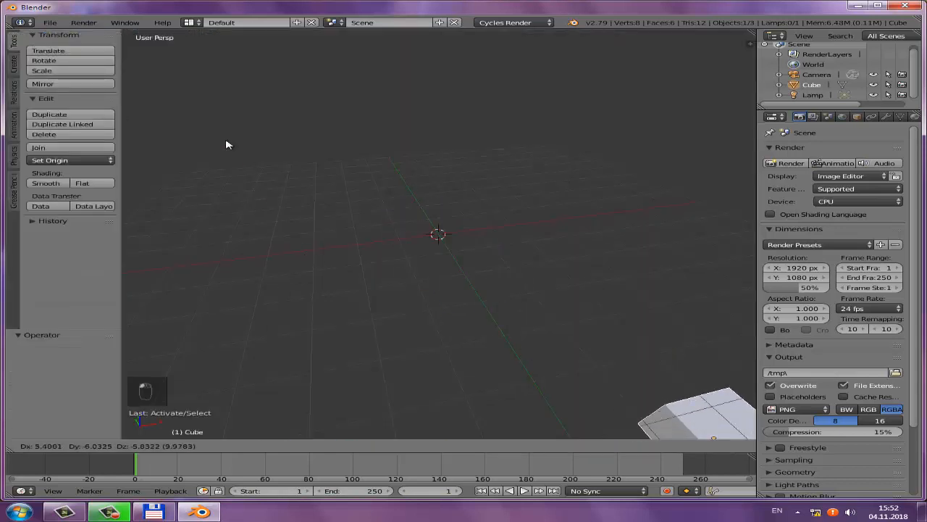
right_click(200, 131)
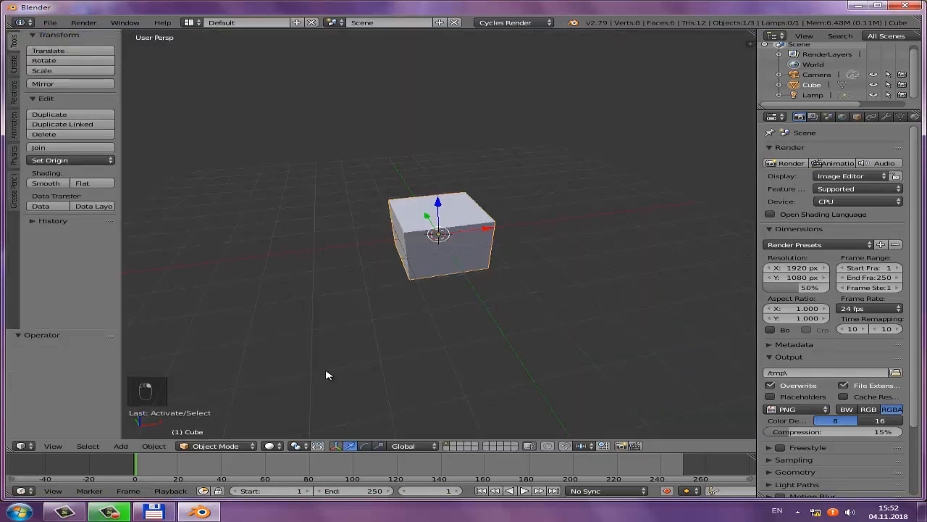
mouse_move(326, 375)
middle_mouse_down()
mouse_move(364, 373)
mouse_move(311, 375)
middle_mouse_up()
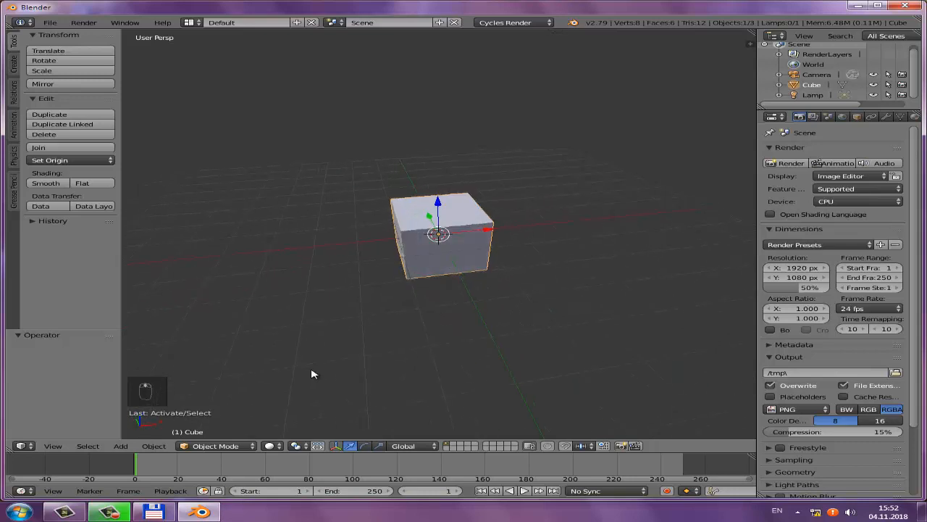
Look through the 3D View's viewing, selection, object-adding and object-editing commands
left_click(53, 446)
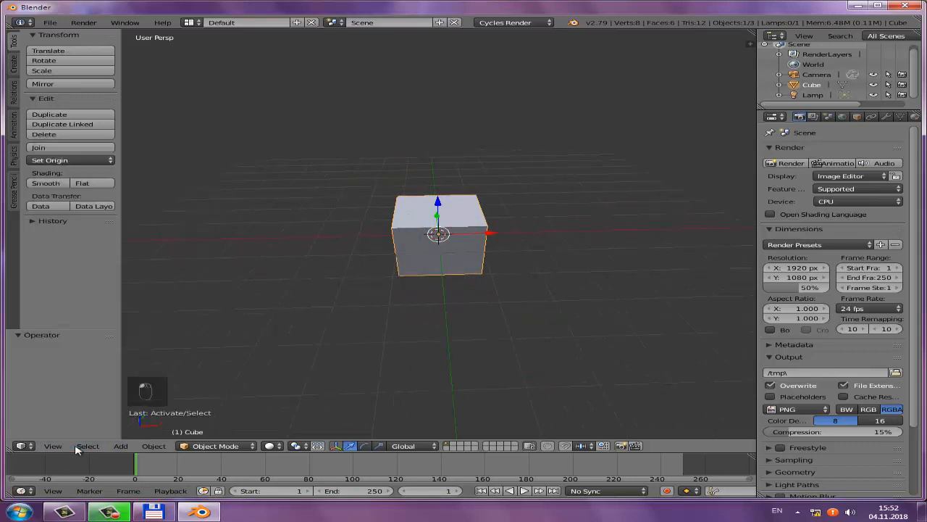
left_click(52, 446)
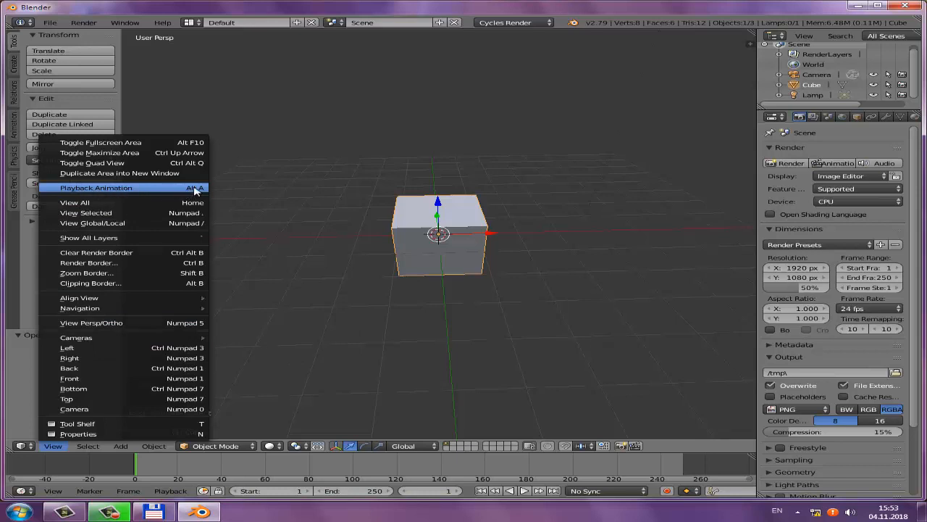
left_click(88, 447)
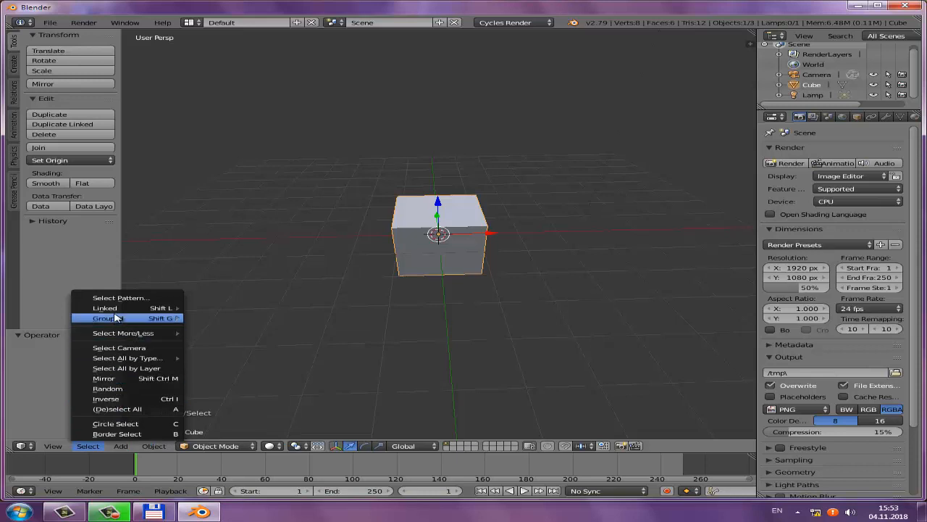
mouse_move(120, 446)
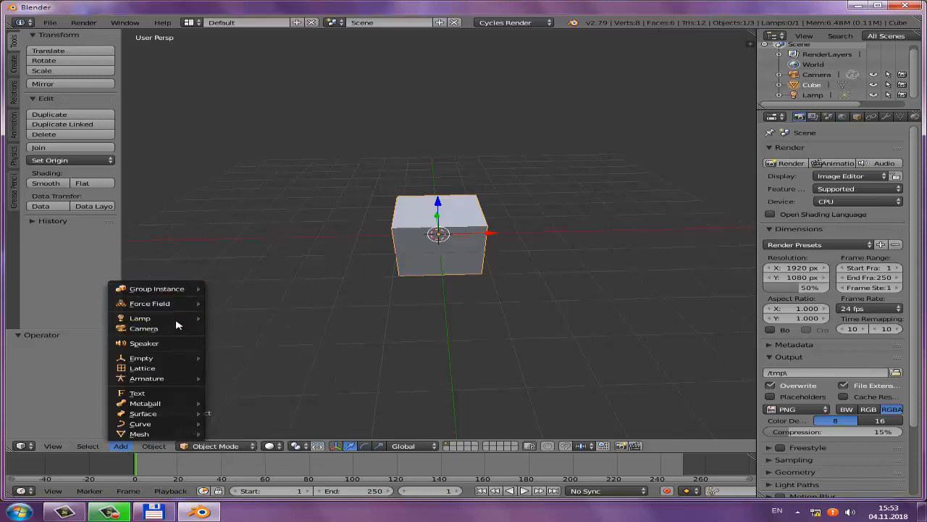
mouse_move(177, 418)
mouse_move(162, 447)
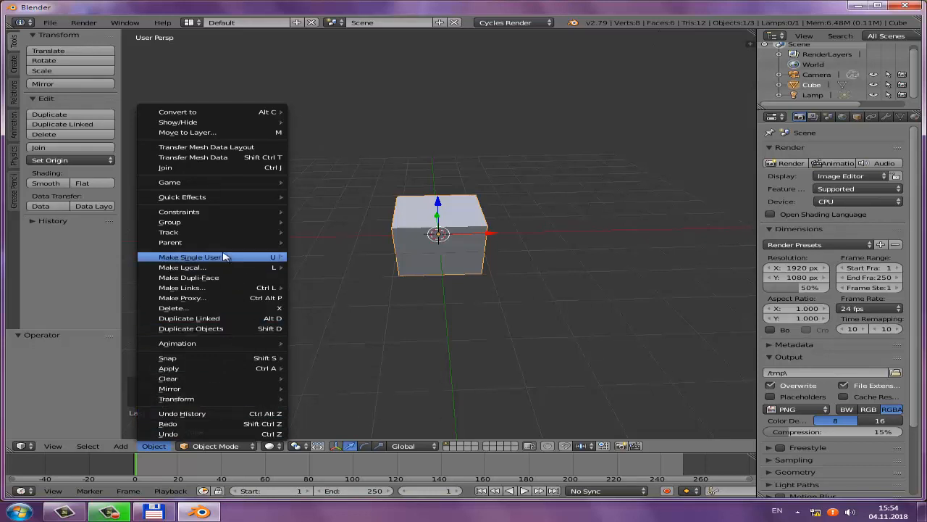
mouse_move(248, 113)
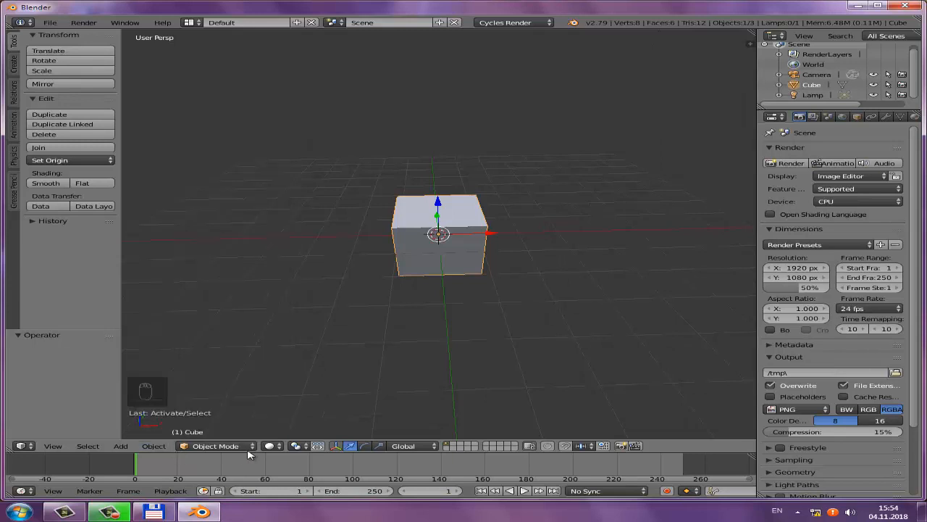
Put the cube into Edit Mode, then Sculpt Mode, and return it to Object Mode
left_click(234, 449)
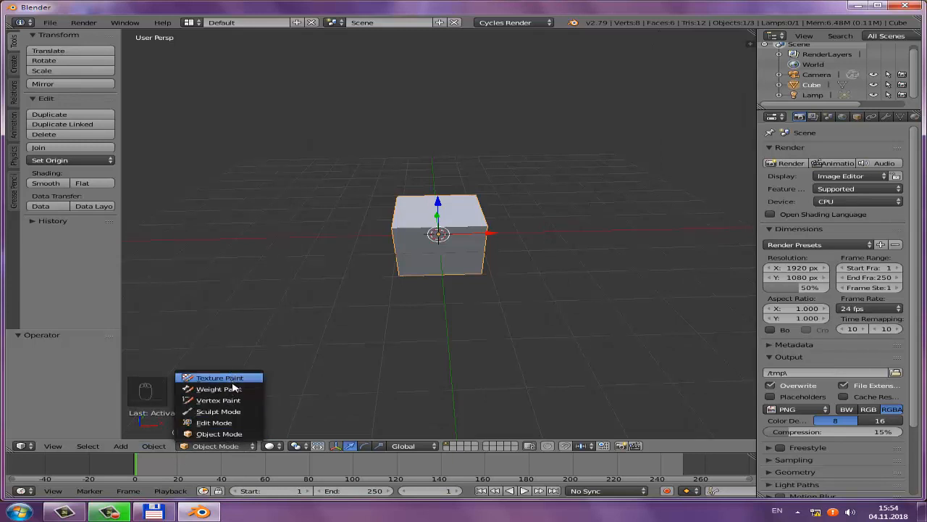
left_click(209, 423)
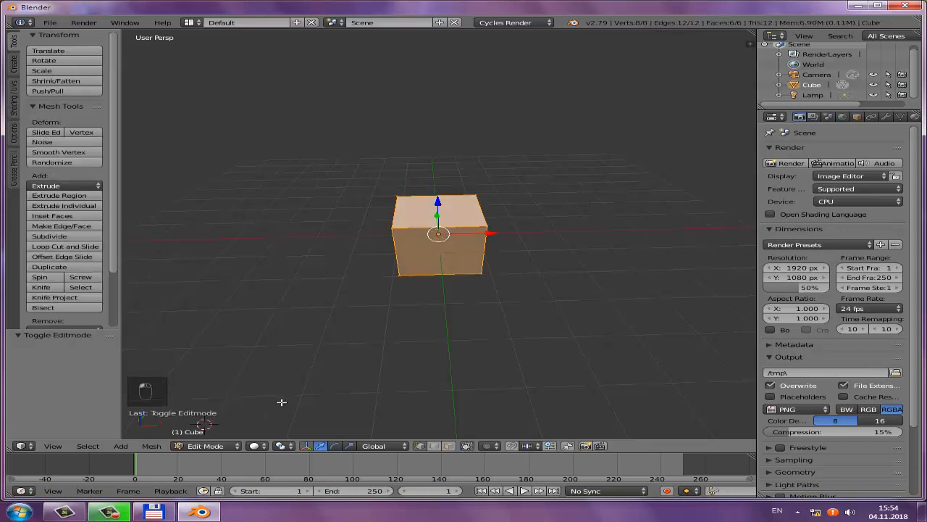
left_click(210, 448)
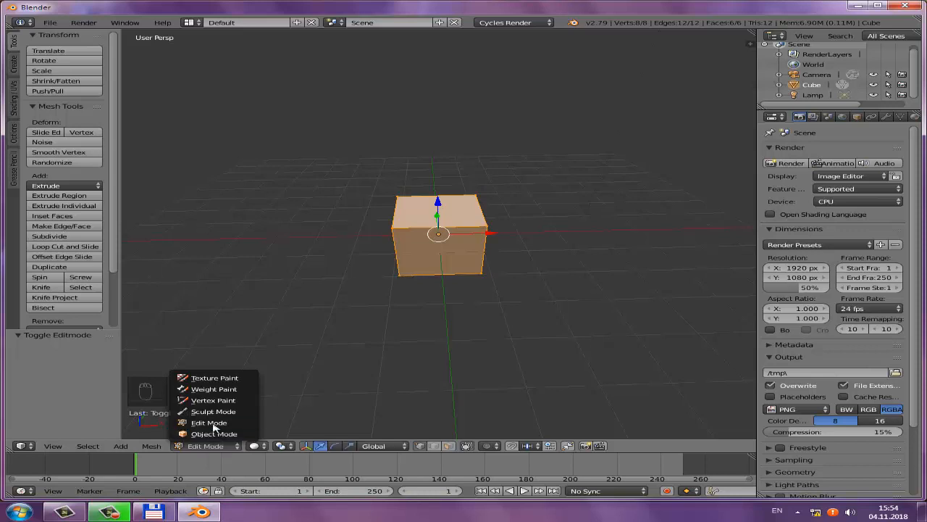
left_click(214, 411)
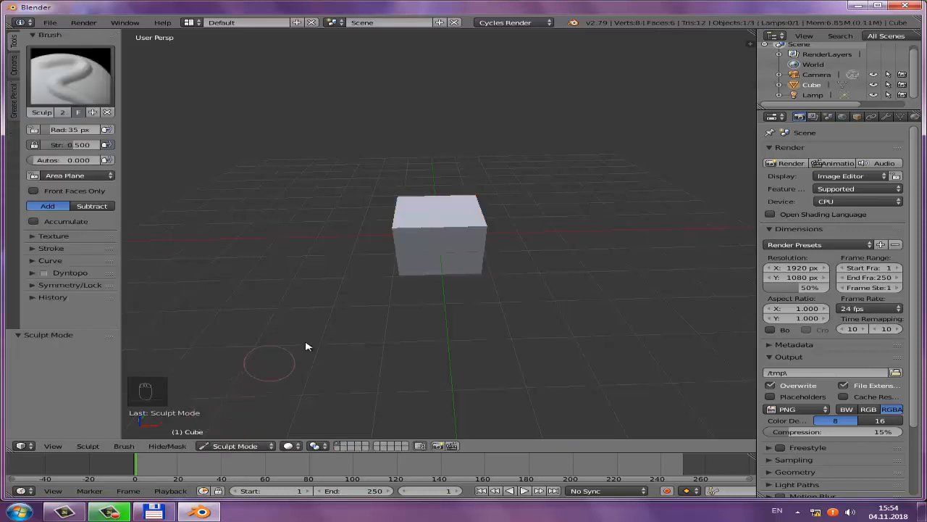
left_click(234, 446)
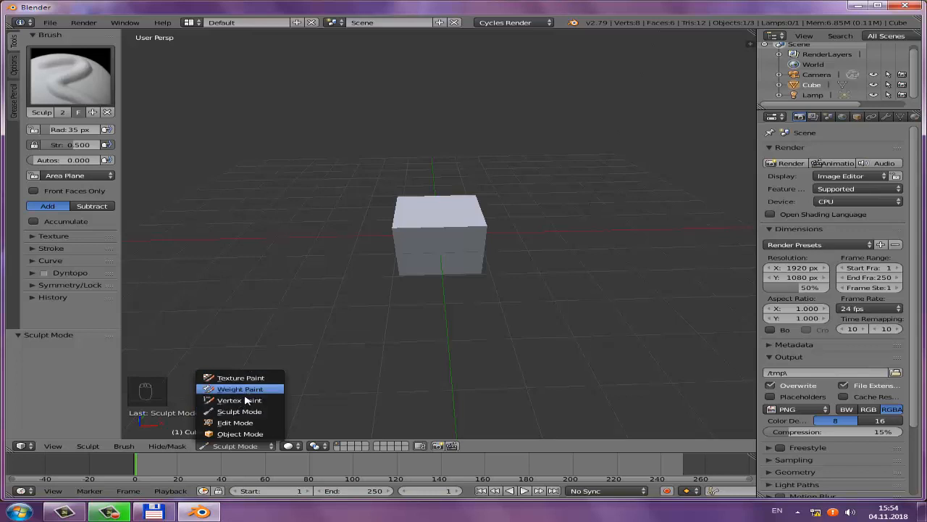
left_click(230, 434)
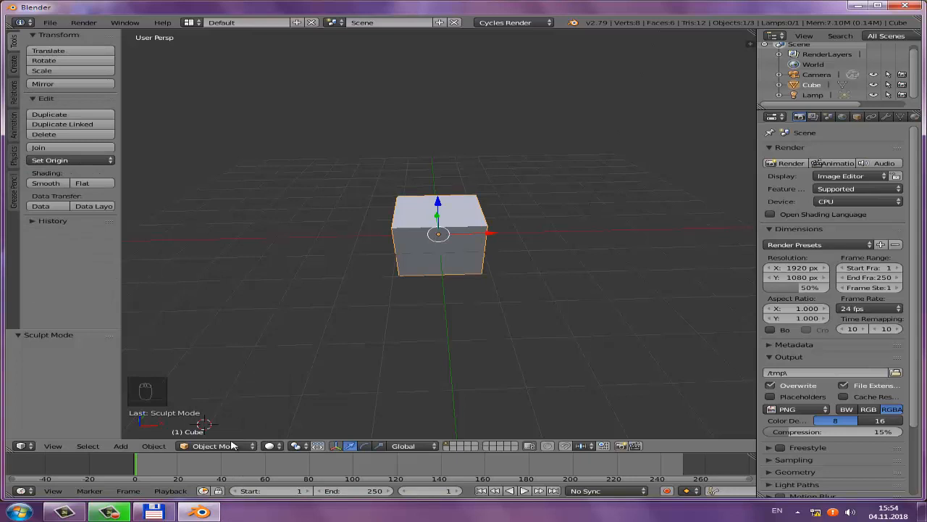
Compare Solid and Wireframe viewport shading on the cube, toggling between them and finishing in Solid
left_click(274, 446)
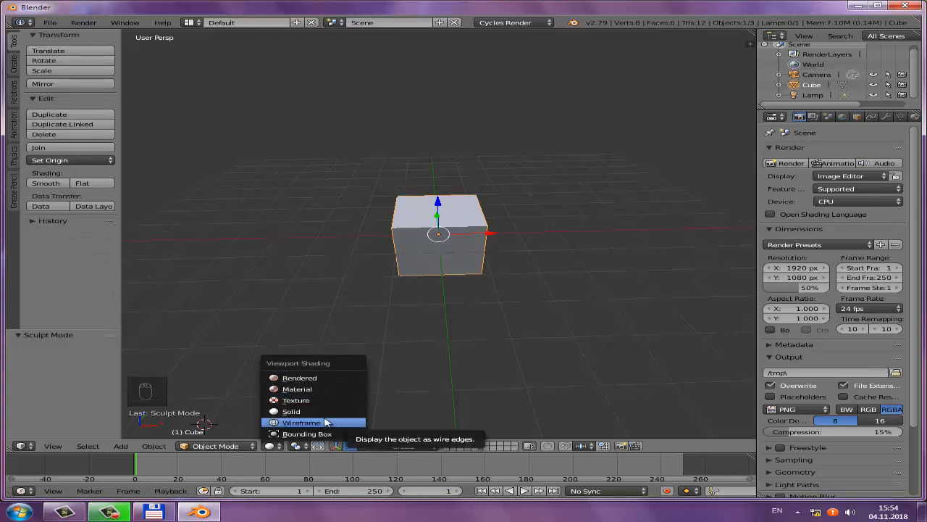
left_click(292, 412)
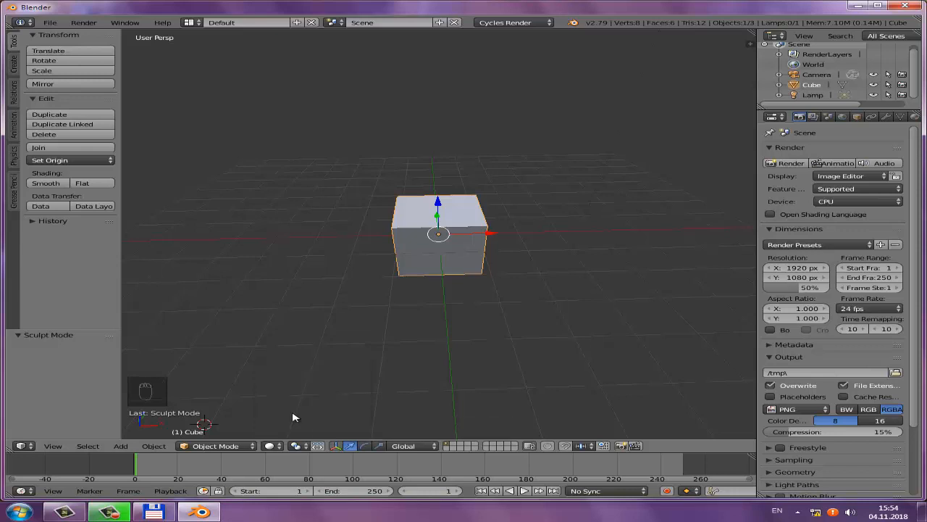
left_click(273, 445)
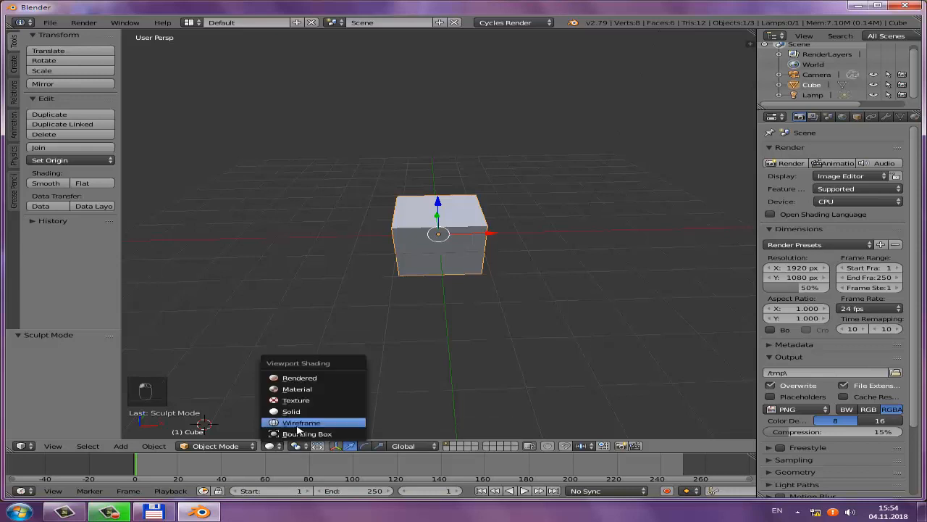
left_click(299, 422)
middle_click_drag(407, 355, 435, 334)
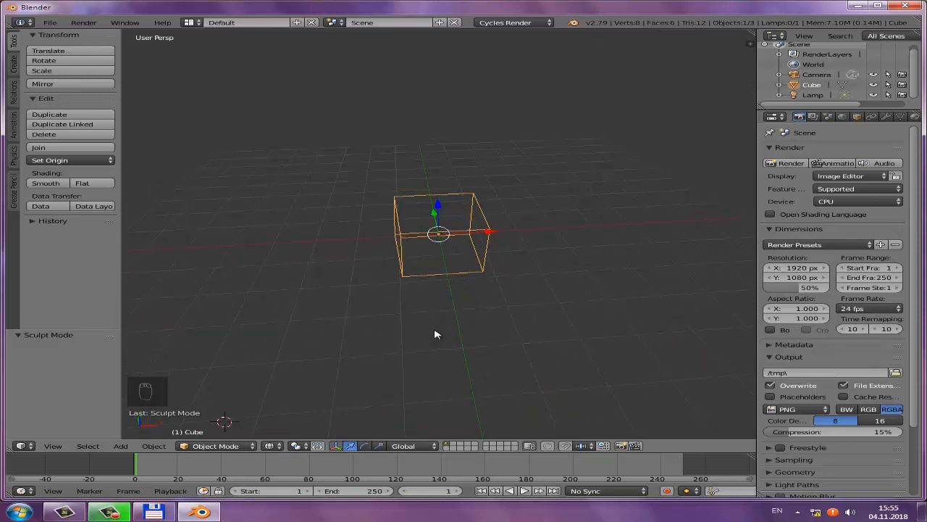
mouse_move(433, 270)
middle_mouse_down()
mouse_move(464, 236)
mouse_move(500, 222)
mouse_move(424, 280)
mouse_move(454, 255)
mouse_move(440, 210)
mouse_move(450, 248)
middle_mouse_up()
key("z")
key("z")
key("z")
key("z")
key("z")
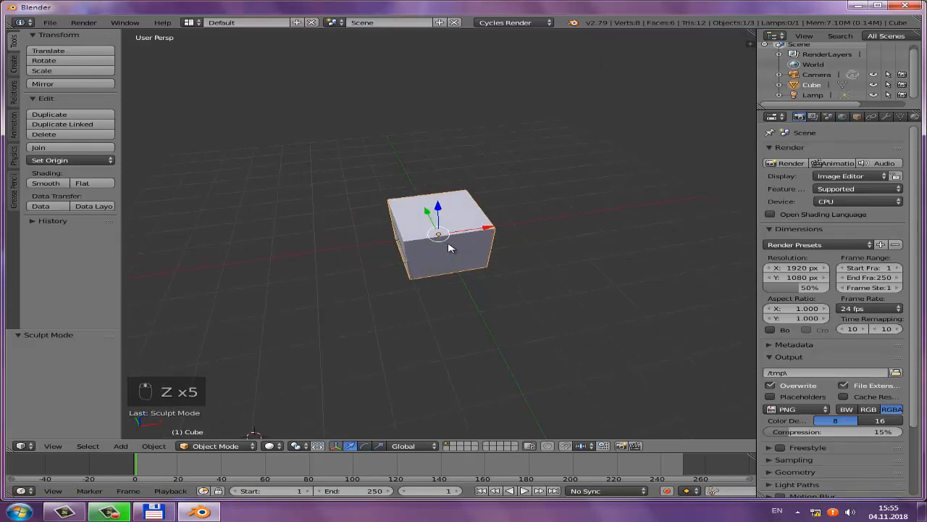
Preview the cube with Rendered viewport shading, return to Solid and view the cube from another side
left_click(270, 445)
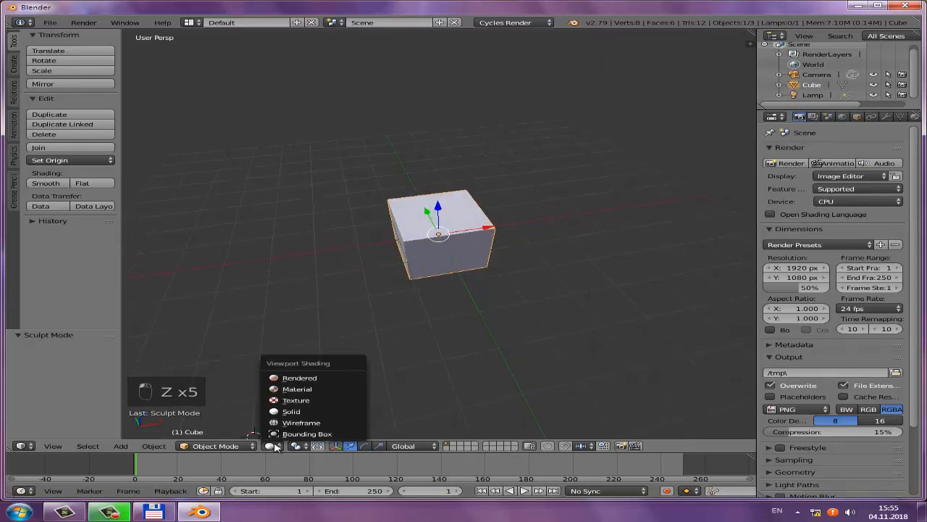
left_click(294, 378)
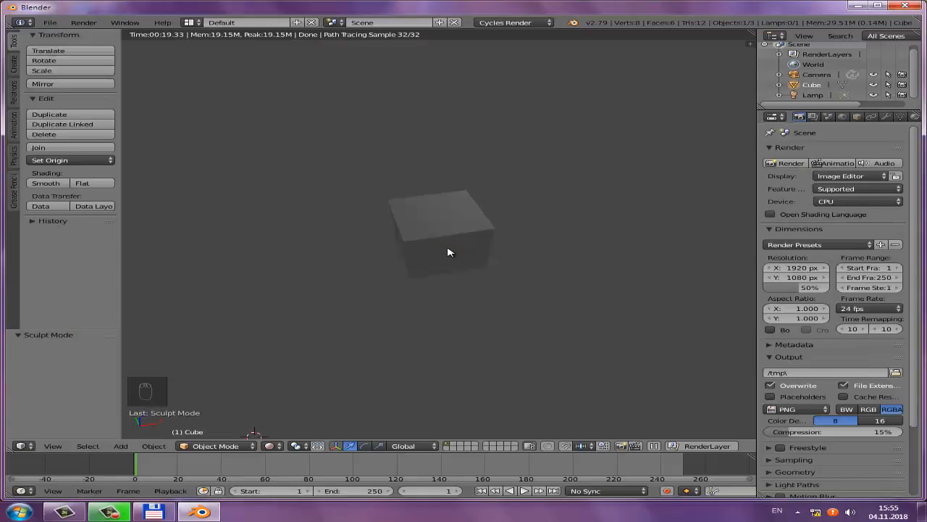
key("shift+z")
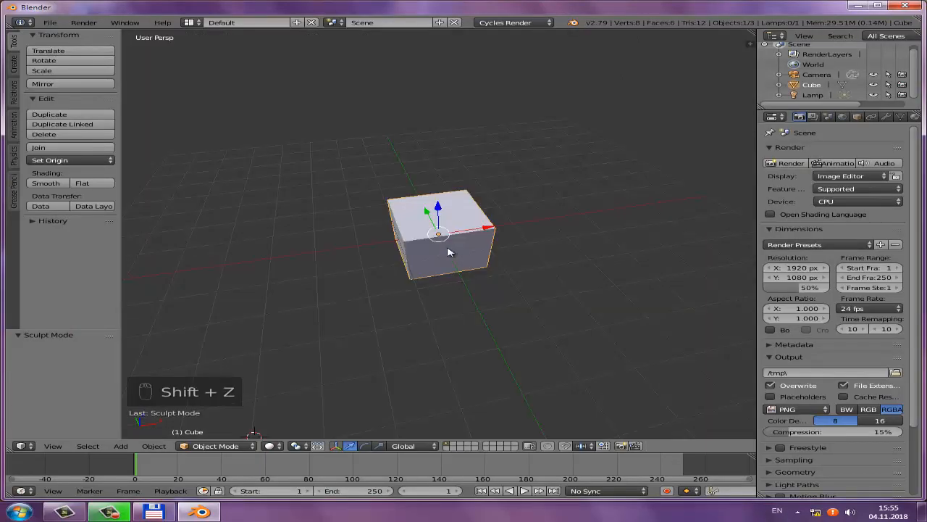
middle_click_drag(438, 255, 511, 245)
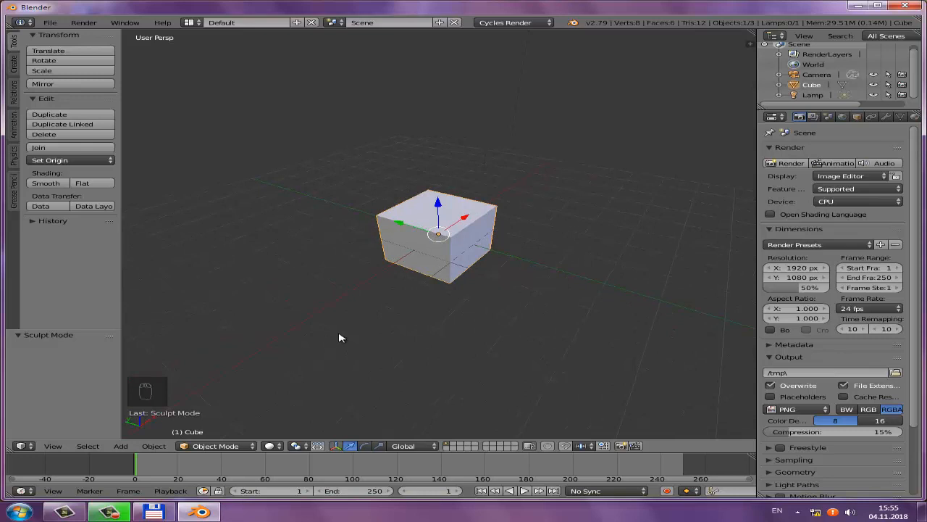
left_click(272, 445)
Set the 3D View's pivot point to Active Element
left_click(297, 445)
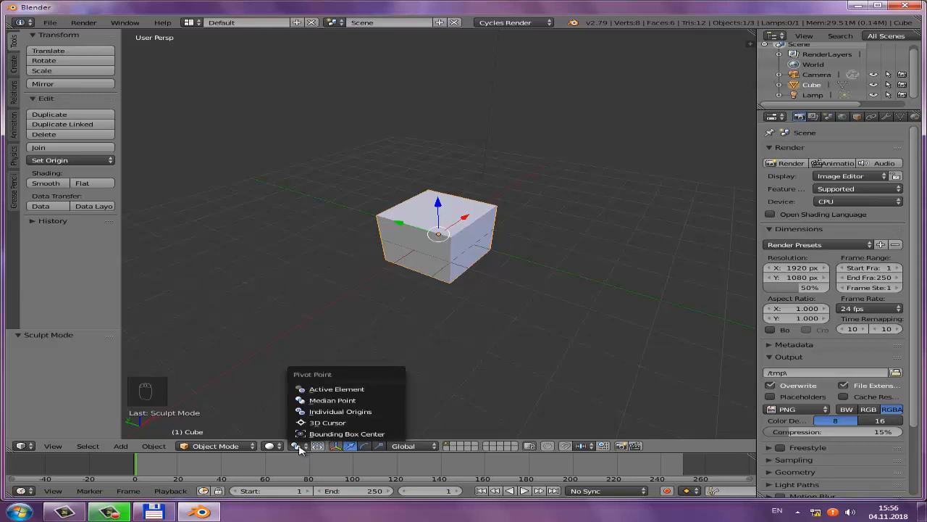
left_click(341, 389)
middle_click_drag(525, 259, 406, 275)
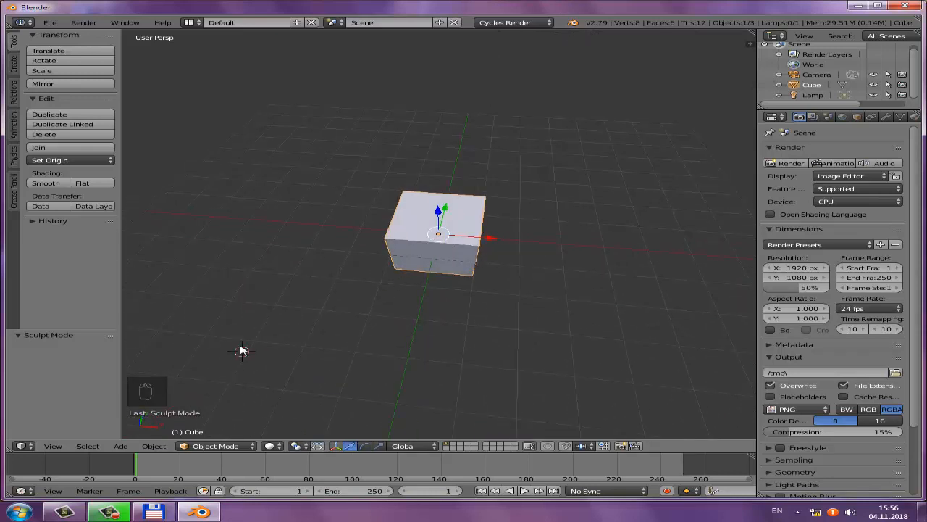
Place the 3D cursor at several spots around the cube, ending behind it on the far side of the grid
left_click(358, 110)
left_click(605, 133)
left_click(570, 260)
left_click(415, 150)
left_click(319, 182)
left_click(362, 250)
left_click(390, 145)
Toggle the 3D manipulator off and on again to compare the cube with and without its axis handles
left_click(336, 445)
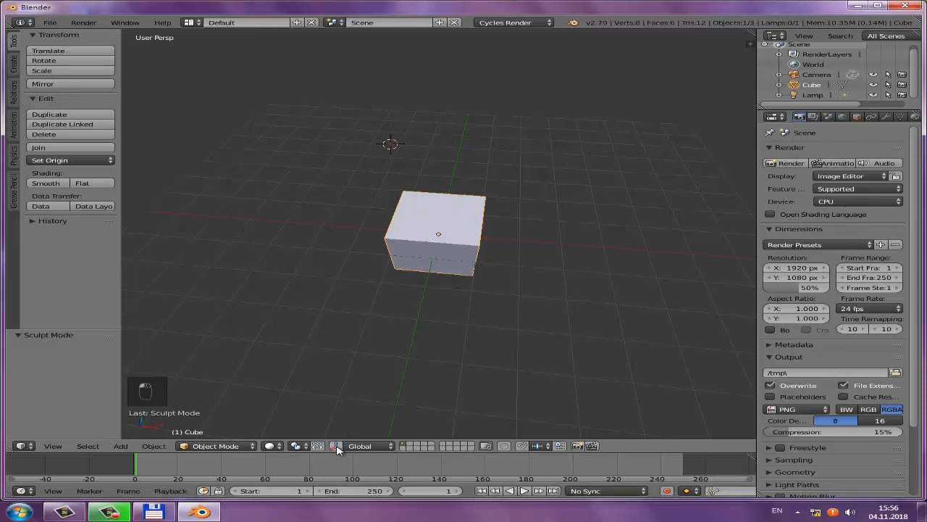
left_click(336, 446)
left_click(336, 446)
left_click(336, 445)
Move the cube freehand with the translate manipulator along its Z, X and Y axes, ending with about -0.75 along Y
middle_click_drag(409, 353, 373, 458)
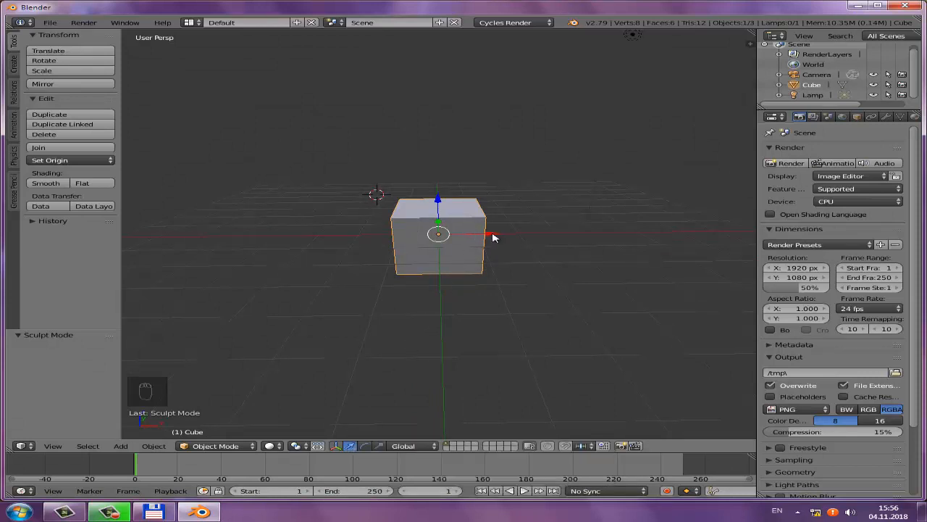
middle_click_drag(493, 238, 399, 277)
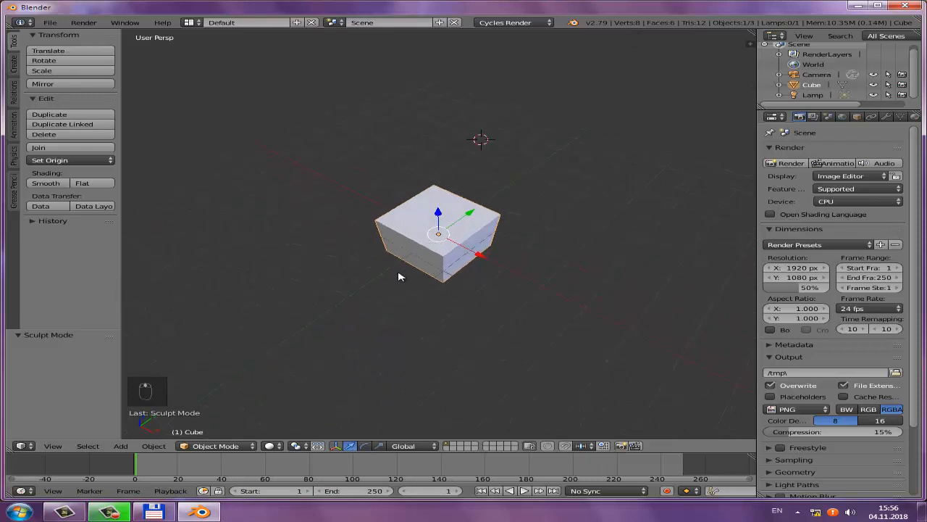
middle_click_drag(473, 220, 485, 197)
left_click(439, 206)
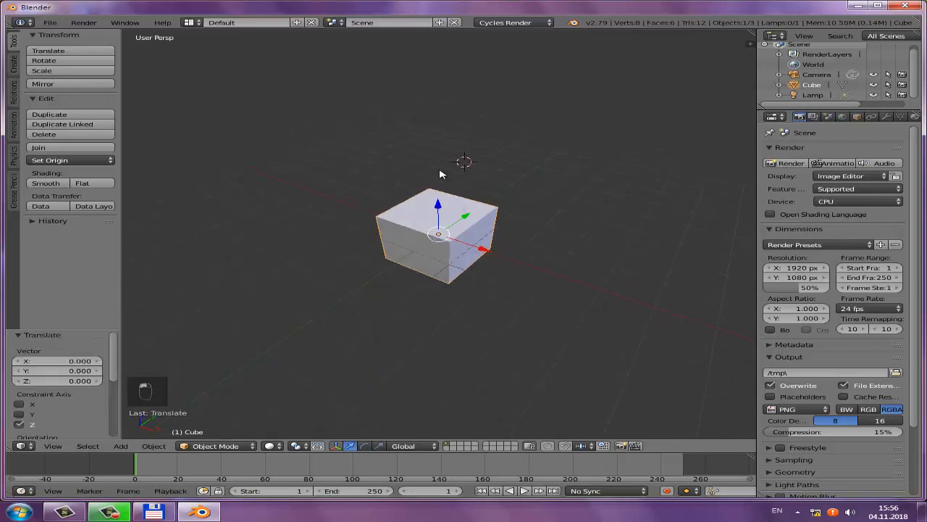
left_click(440, 147)
left_click_drag(437, 206, 457, 185)
left_click_drag(479, 226, 511, 249)
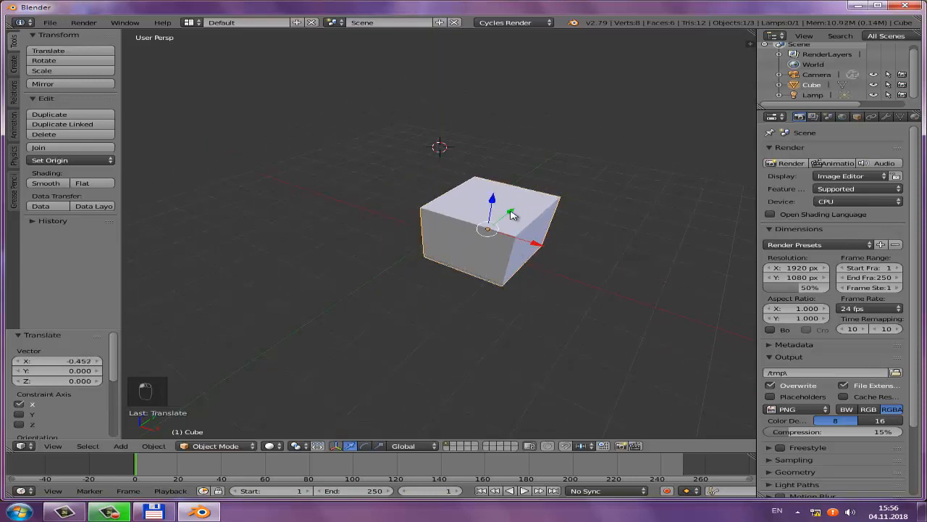
left_click_drag(510, 212, 459, 274)
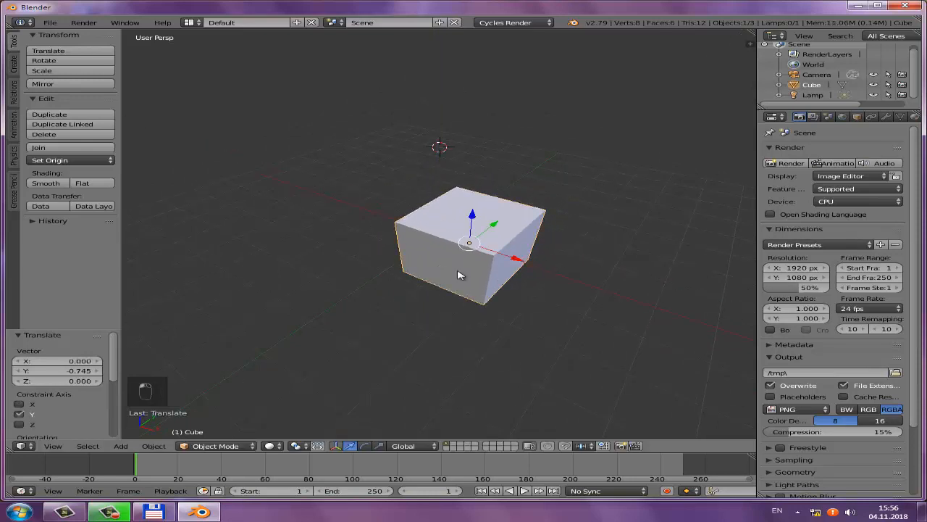
Rotate the cube freehand with the rotate manipulator, ending with a turn of about 76° around the X axis
left_click(364, 446)
middle_click_drag(507, 386, 440, 324)
left_click_drag(462, 257, 403, 360)
left_click(537, 247)
left_click(479, 255)
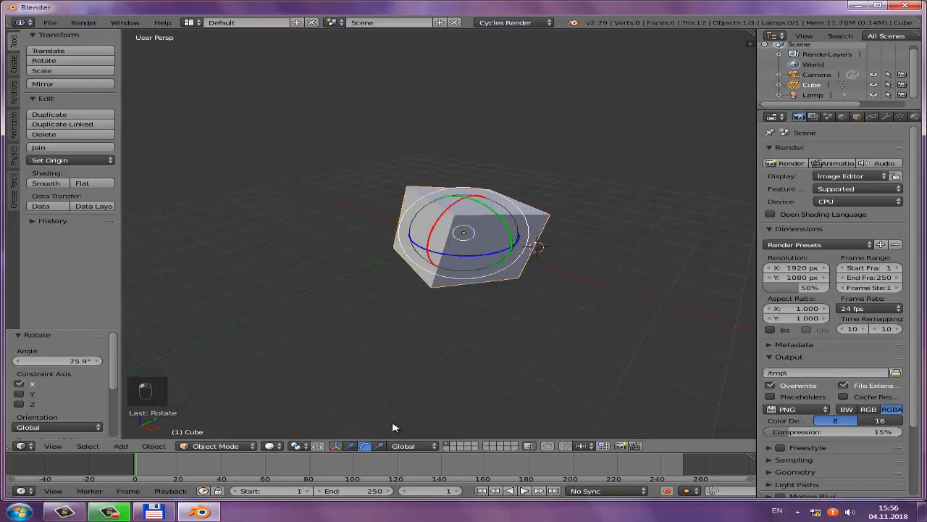
Enlarge the cube freehand with the scale manipulator, to about 2.45 times along Y and about 2.1 times along Z
left_click(379, 447)
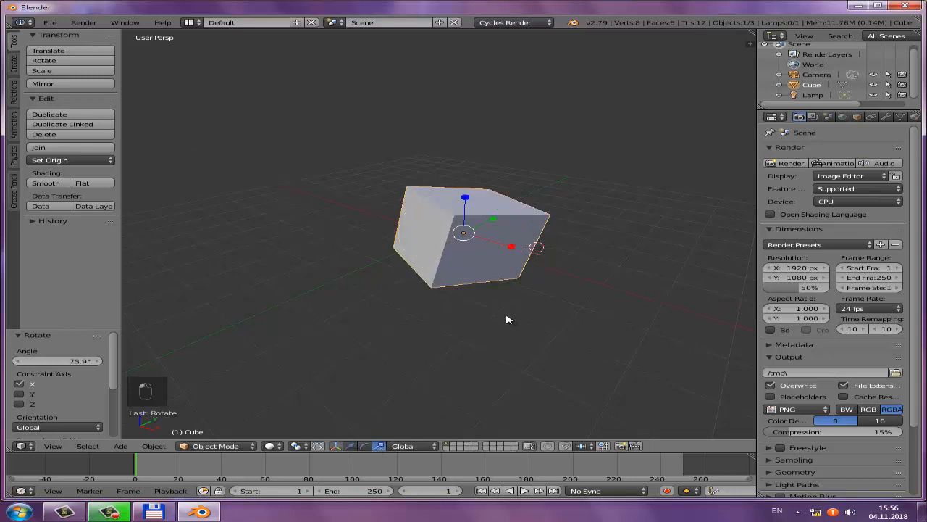
middle_click_drag(507, 319, 491, 283)
left_click_drag(493, 277, 531, 206)
left_click(531, 206)
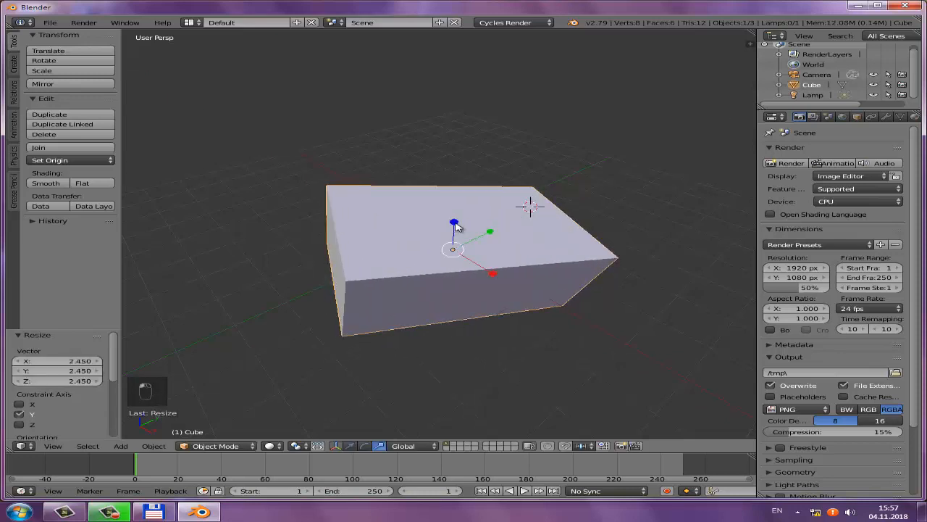
left_click_drag(456, 227, 455, 192)
left_click(456, 192)
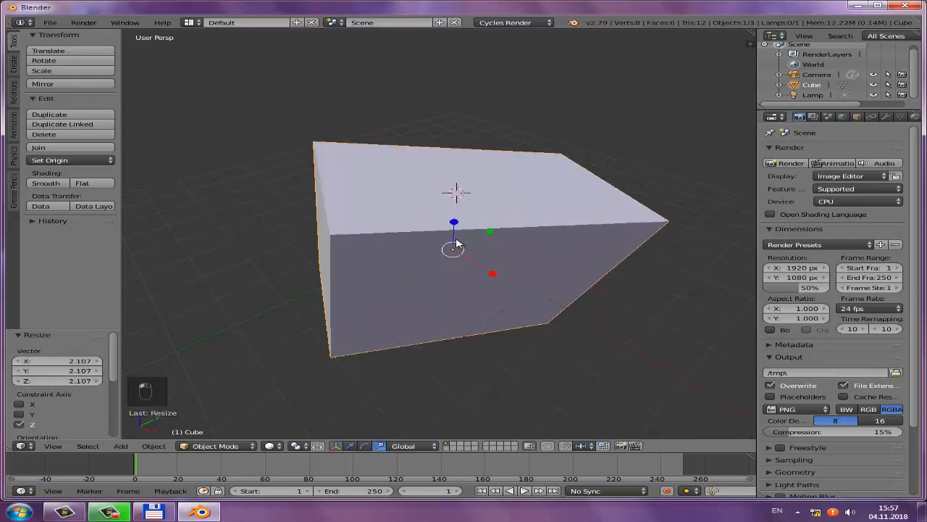
Switch the 3D manipulator back to translate and view the scaled cube from another side
left_click(351, 446)
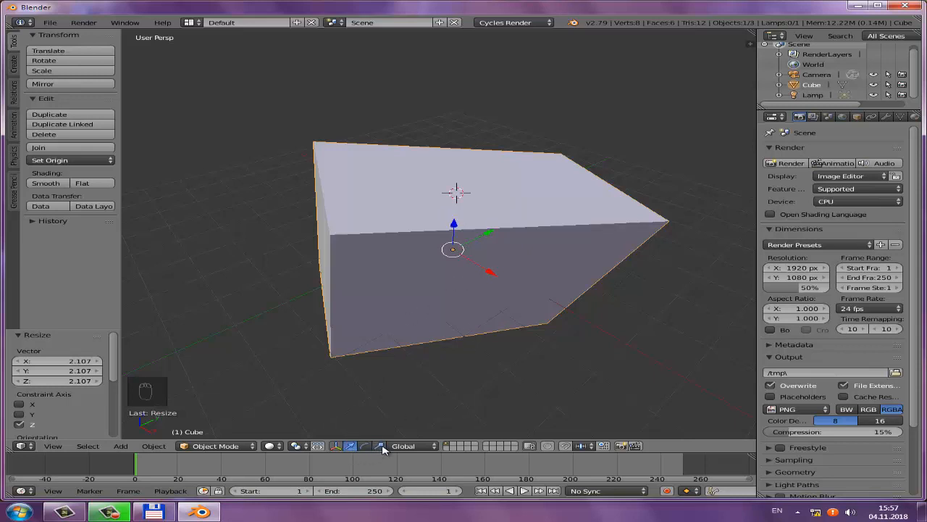
middle_click_drag(491, 288, 460, 263)
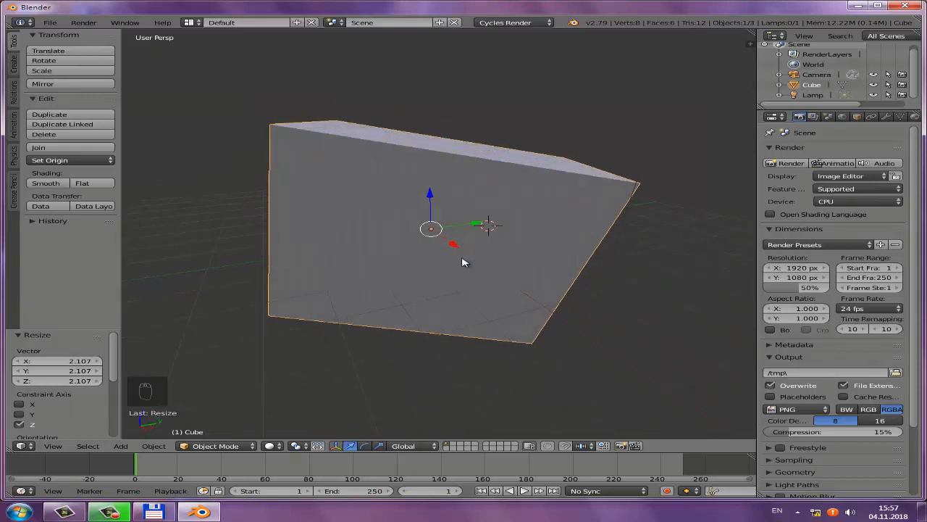
scroll(455, 259, "down", 2)
scroll(491, 267, "up", 2)
middle_click_drag(491, 267, 472, 276)
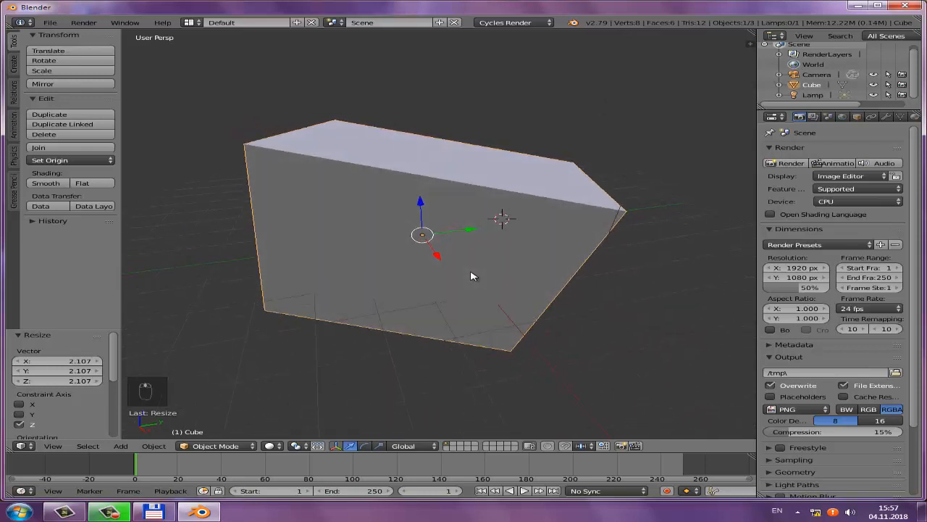
Delete the cube and add a UV sphere mesh at the 3D cursor
key("x")
left_click(471, 269)
key("shift+a")
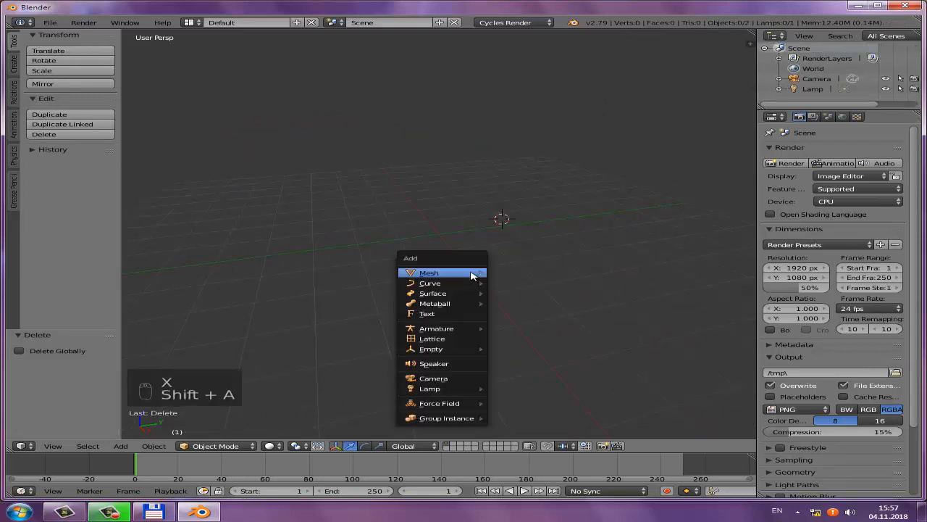
mouse_move(474, 273)
left_click(513, 303)
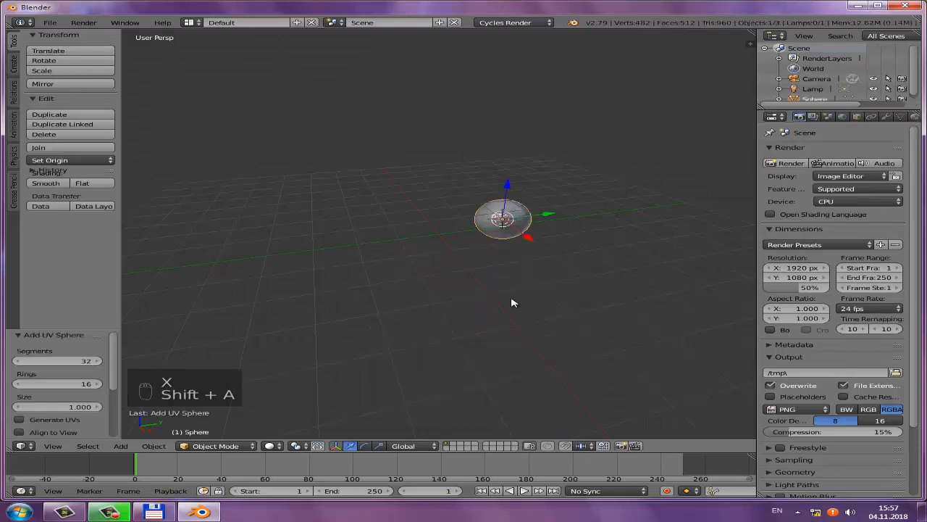
middle_click_drag(457, 244, 457, 259)
key("x")
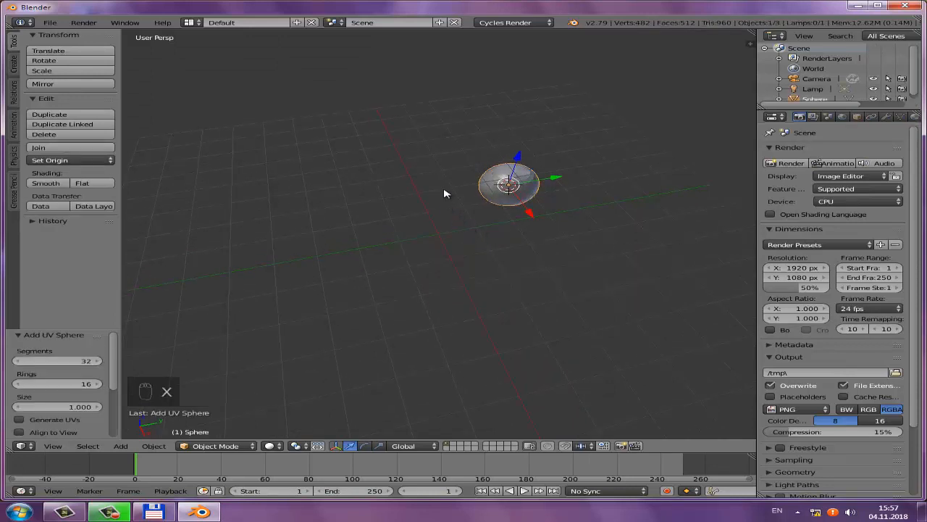
Raise the sphere freehand along the Z axis with the translate manipulator, by about 1.24 and again by about 1.5
mouse_move(447, 193)
middle_mouse_down()
mouse_move(482, 224)
mouse_move(595, 207)
mouse_move(544, 234)
mouse_move(424, 234)
mouse_move(415, 248)
mouse_move(409, 232)
mouse_move(464, 281)
mouse_move(465, 195)
middle_mouse_up()
scroll(408, 229, "up", 3)
middle_click_drag(514, 307, 455, 213, "shift")
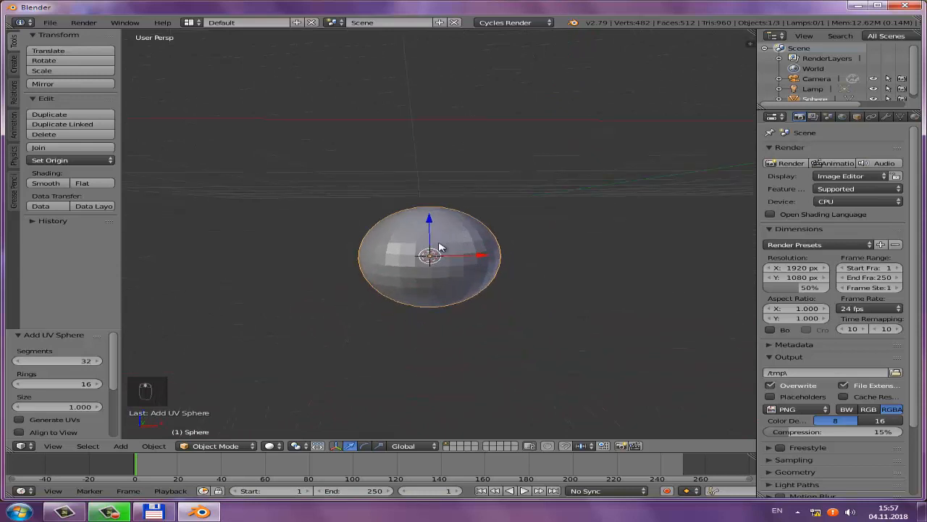
left_click_drag(431, 220, 436, 86)
left_click(430, 154)
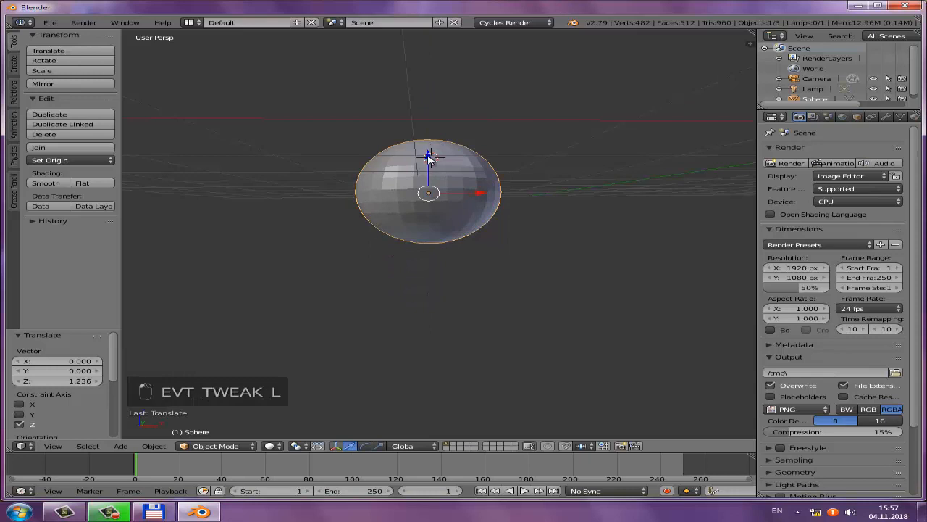
left_click_drag(429, 155, 435, 77)
mouse_move(473, 145)
middle_mouse_down()
mouse_move(474, 186)
mouse_move(468, 172)
mouse_move(487, 204)
mouse_move(395, 197)
mouse_move(288, 214)
mouse_move(383, 255)
mouse_move(391, 204)
mouse_move(370, 217)
mouse_move(396, 208)
middle_mouse_up()
scroll(473, 190, "down", 3)
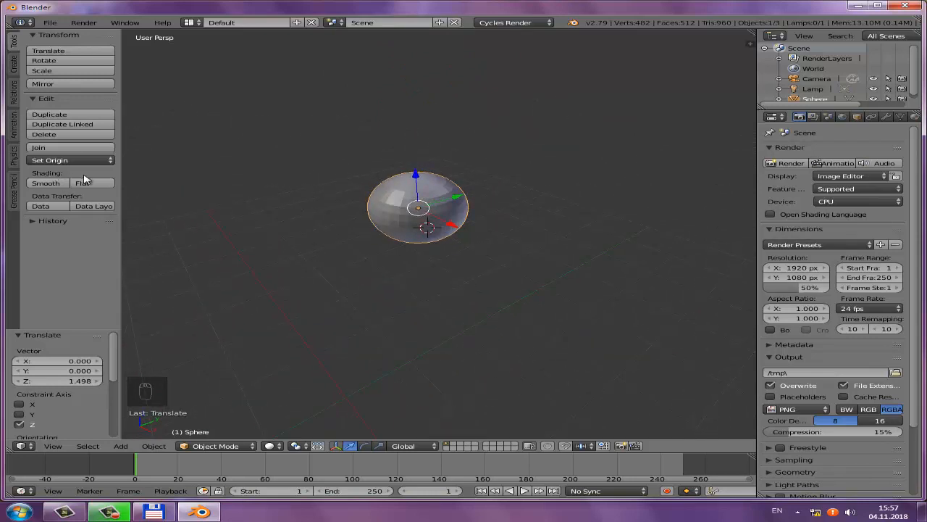
scroll(302, 207, "up", 1)
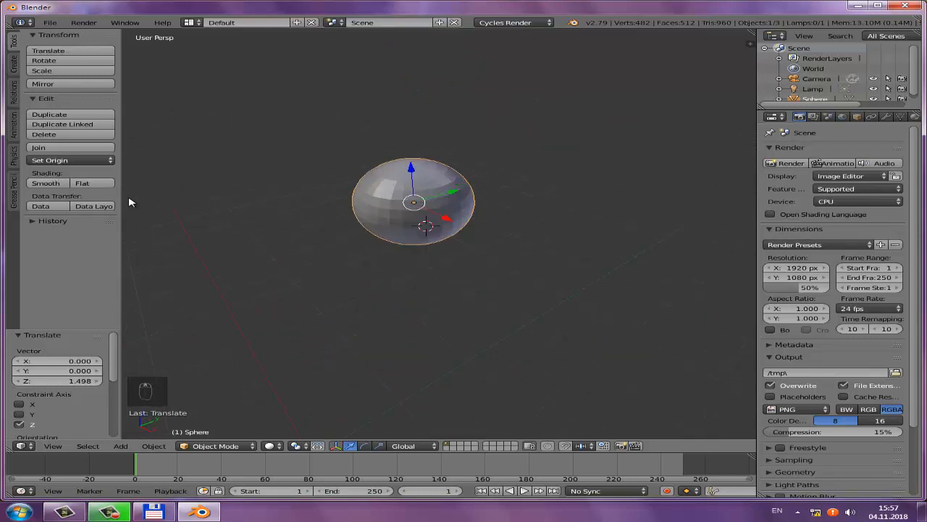
Alternate the sphere's shading between Smooth and Flat twice to compare them, ending with Flat
left_click(58, 185)
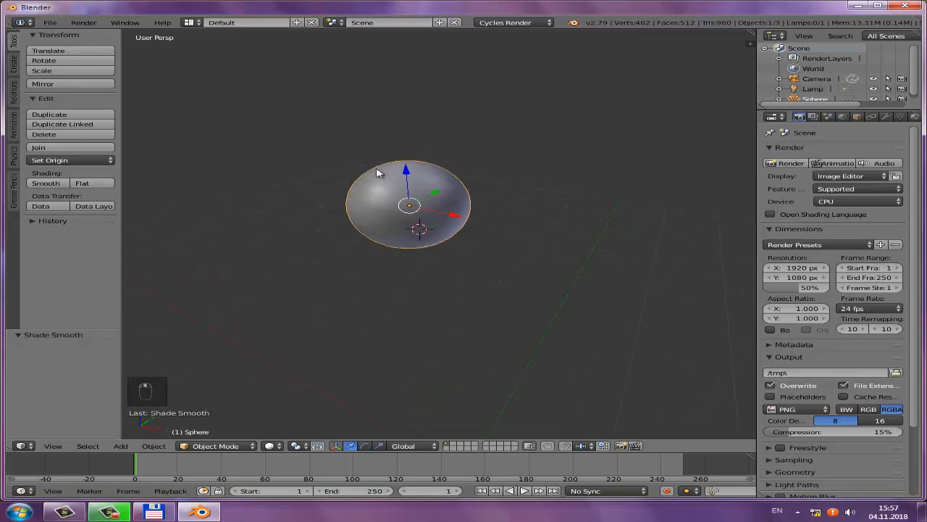
middle_click_drag(377, 171, 372, 151)
middle_click_drag(431, 170, 333, 160)
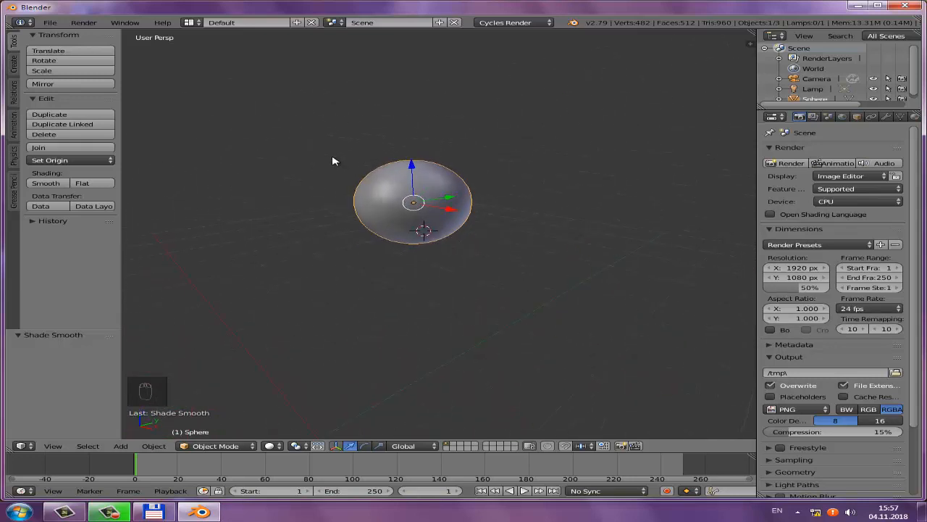
left_click(94, 186)
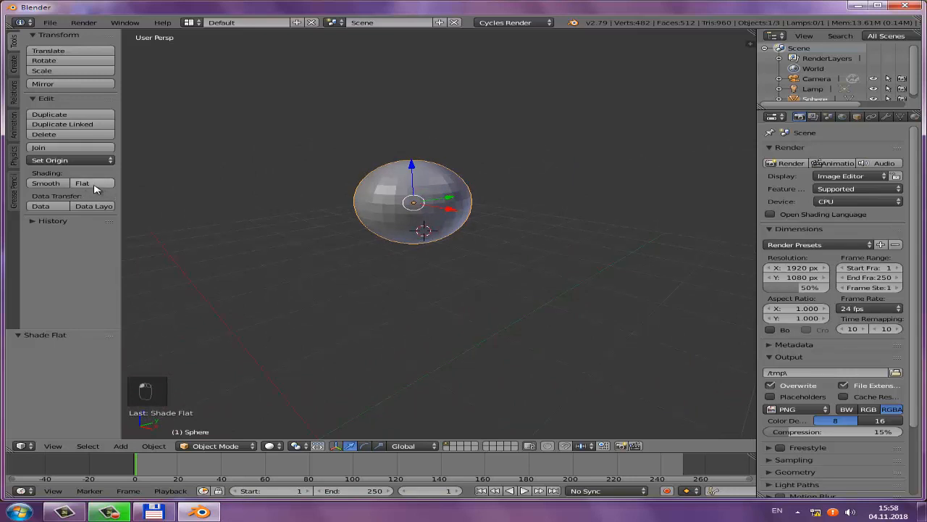
middle_click_drag(421, 200, 528, 211, "shift")
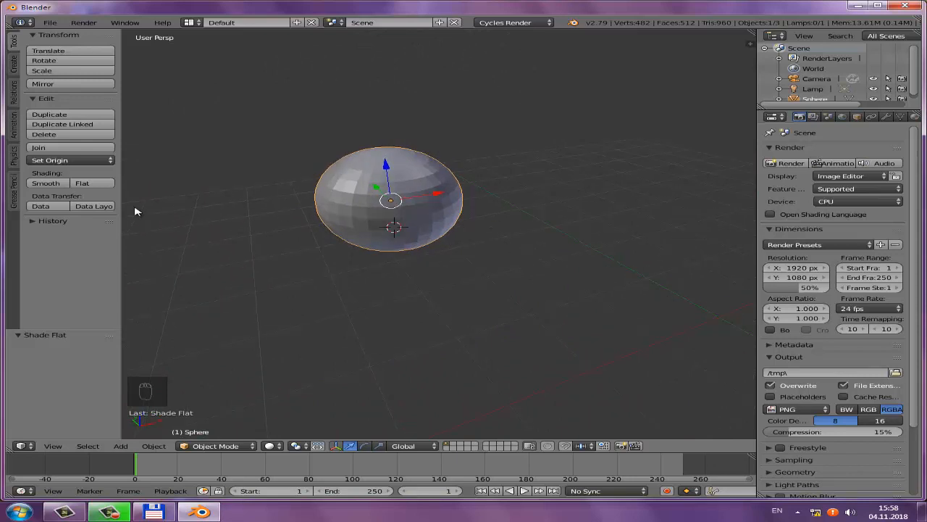
left_click(45, 184)
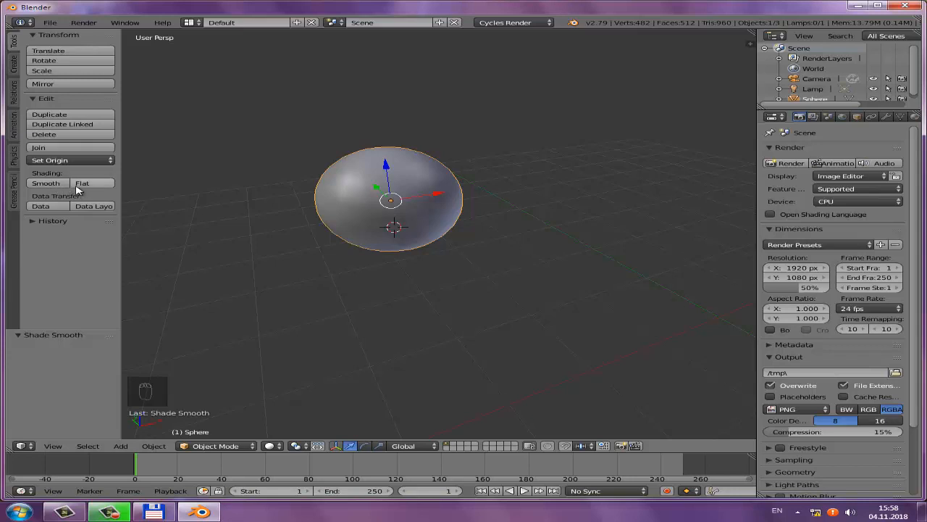
left_click(84, 184)
middle_click_drag(452, 201, 512, 201)
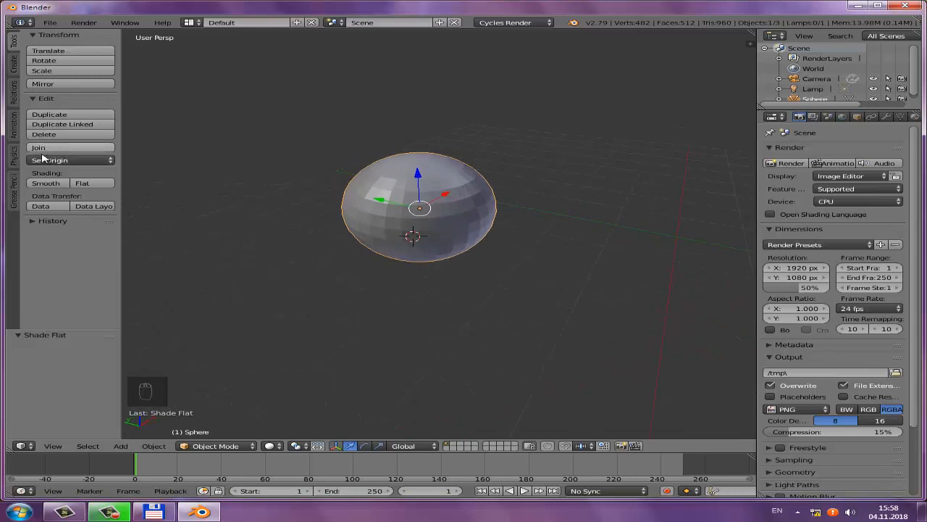
scroll(404, 194, "down", 3)
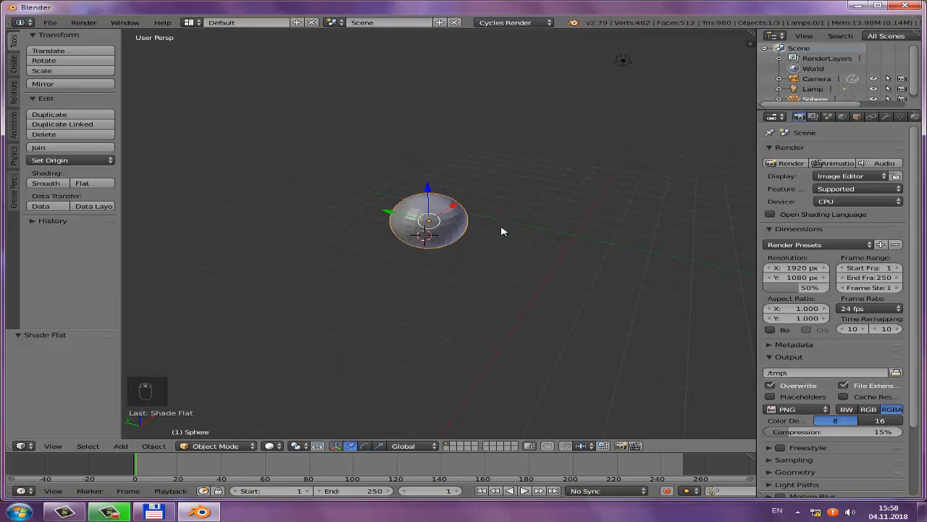
middle_click_drag(531, 224, 547, 169)
middle_click_drag(386, 179, 590, 210)
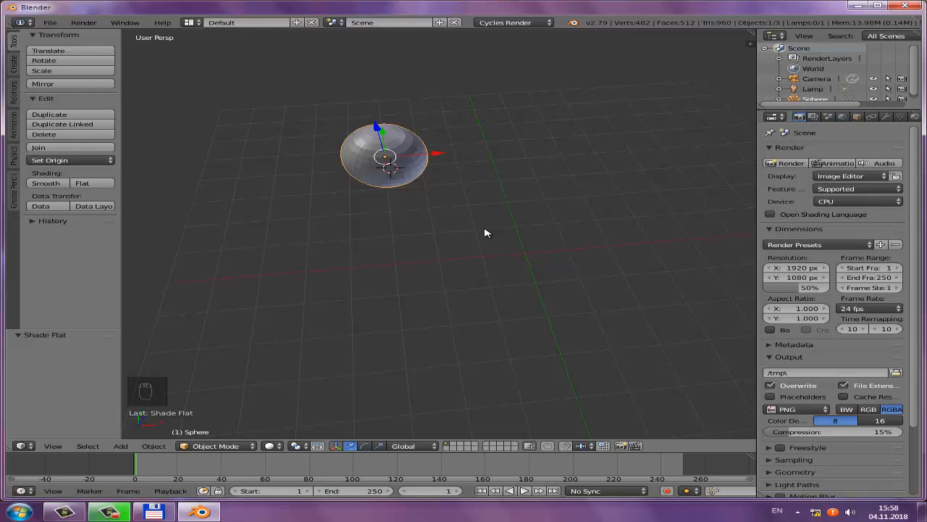
key("d")
middle_click_drag(468, 233, 515, 216)
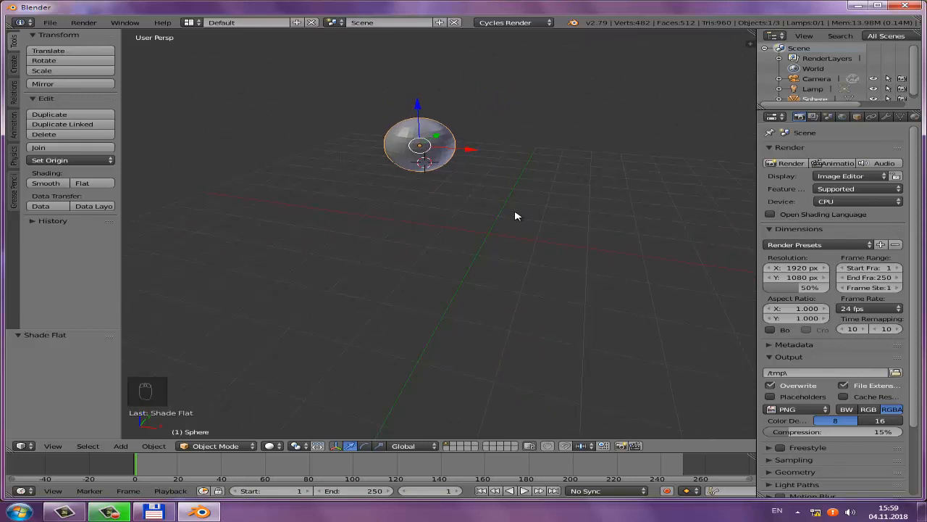
Open the operator search and look up commands matching "sce" and "joi", clearing the text after each search
key("space")
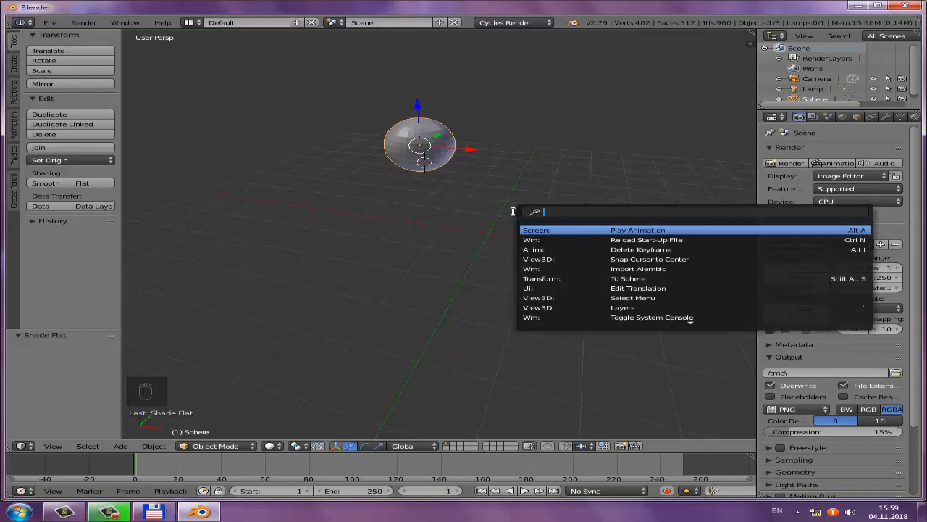
type("sce")
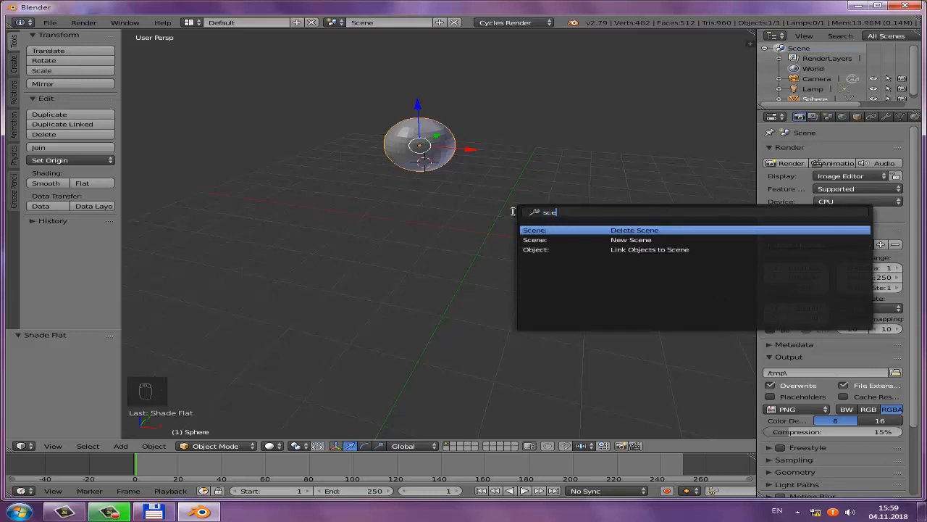
key("BackSpace")
type("a")
key("BackSpace")
key("BackSpace")
key("BackSpace")
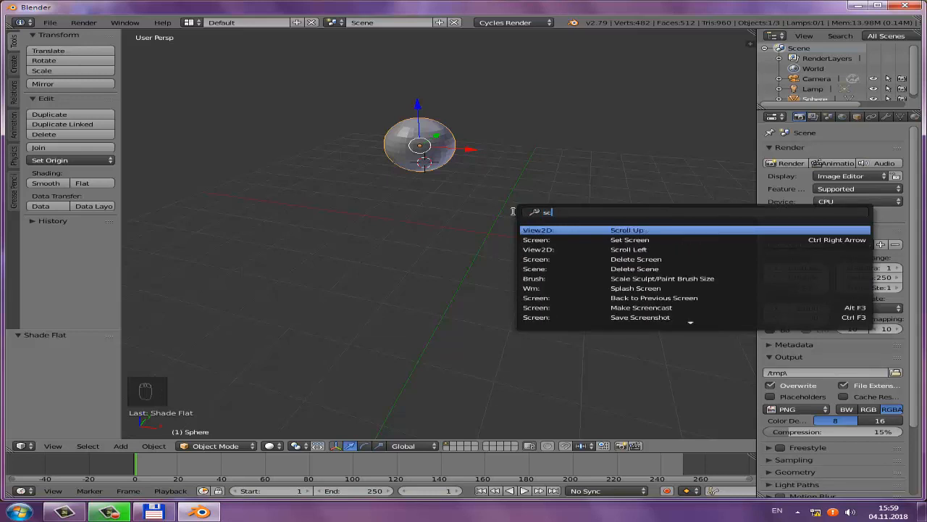
type("joi")
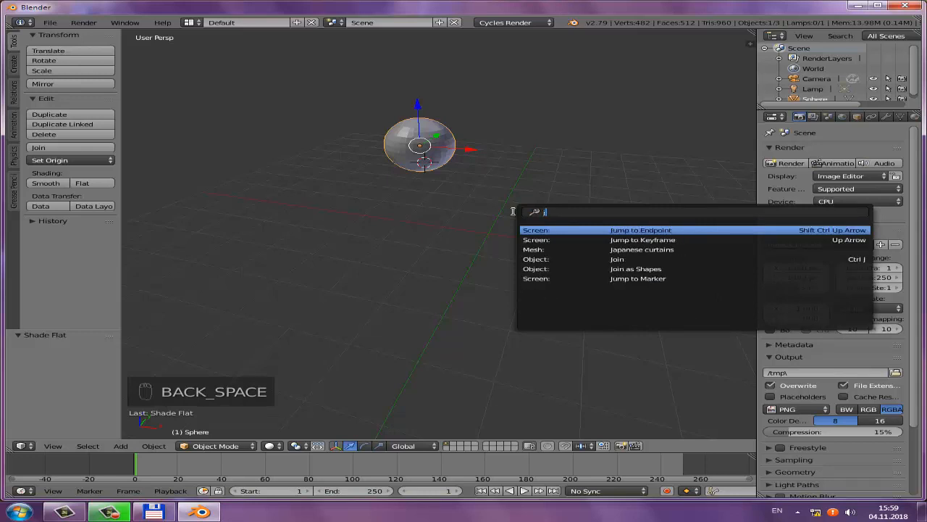
key("BackSpace")
key("BackSpace")
key("BackSpace")
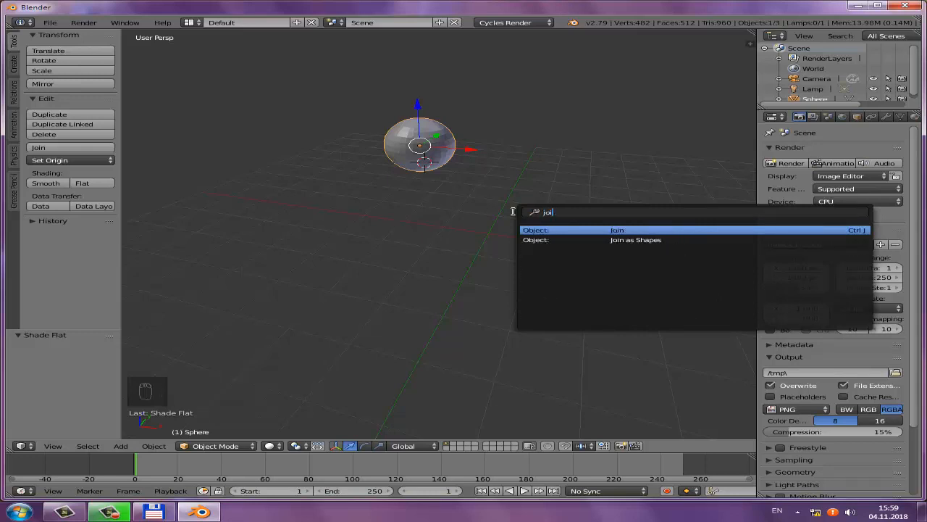
Search the operator list for commands matching "smo", correcting the mistyped entry first, and clear the search text
type("amo")
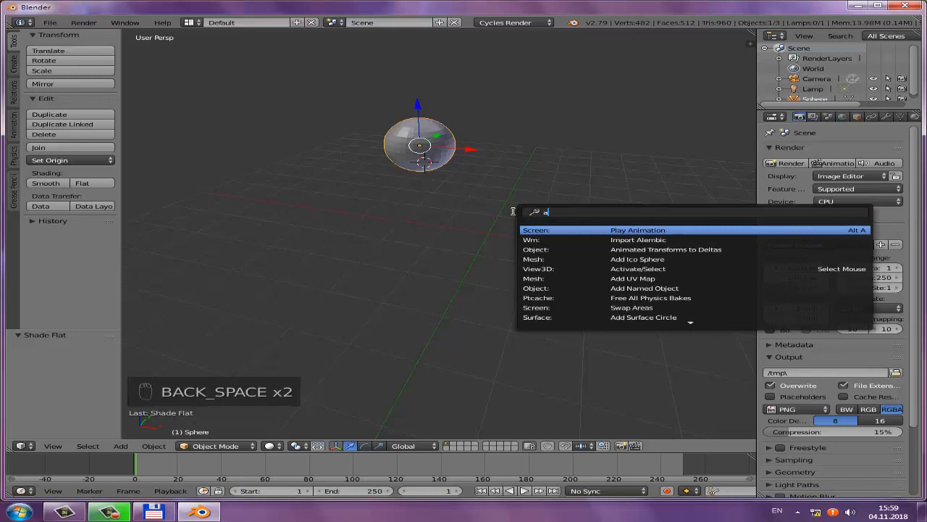
key("BackSpace")
key("BackSpace")
key("BackSpace")
key("BackSpace")
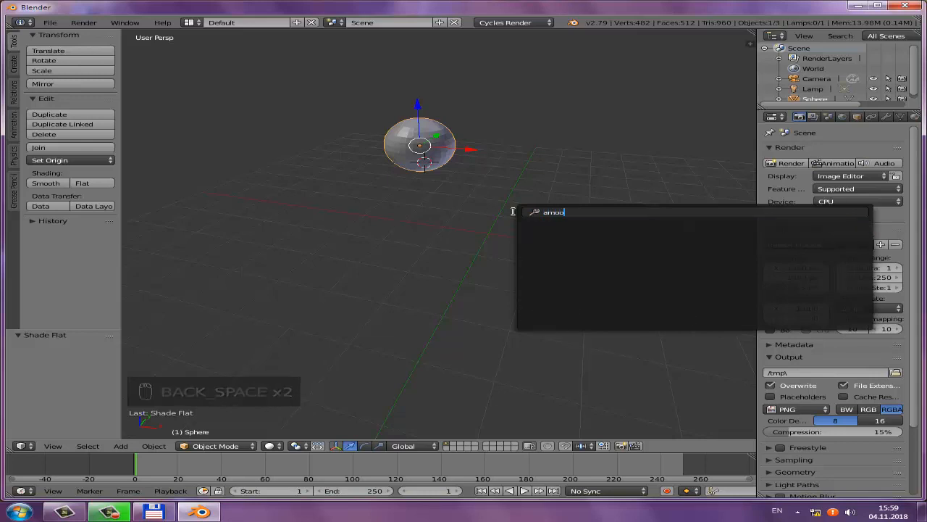
type("s")
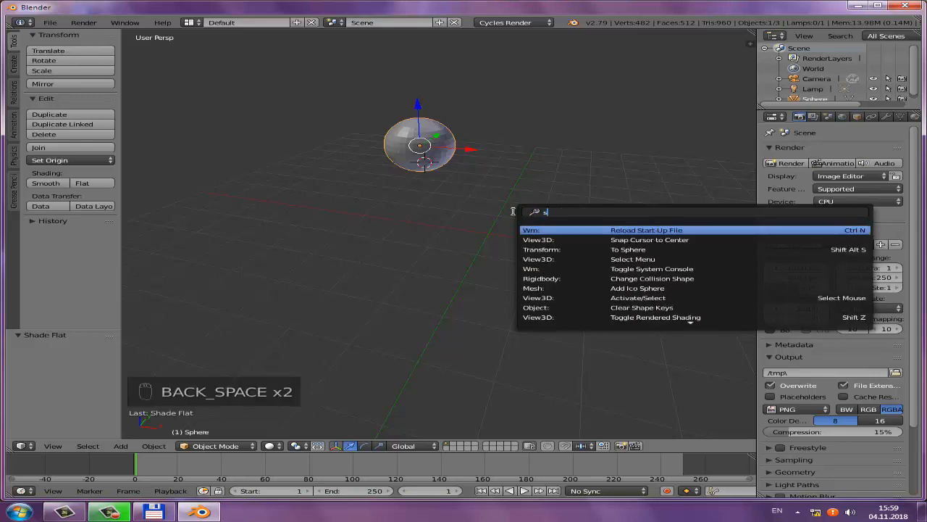
type("mo")
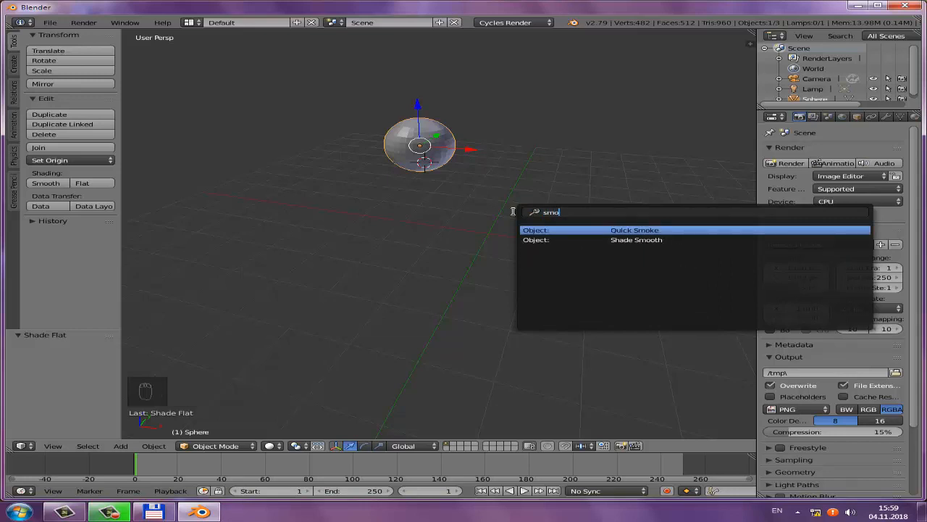
key("BackSpace")
key("BackSpace")
key("BackSpace")
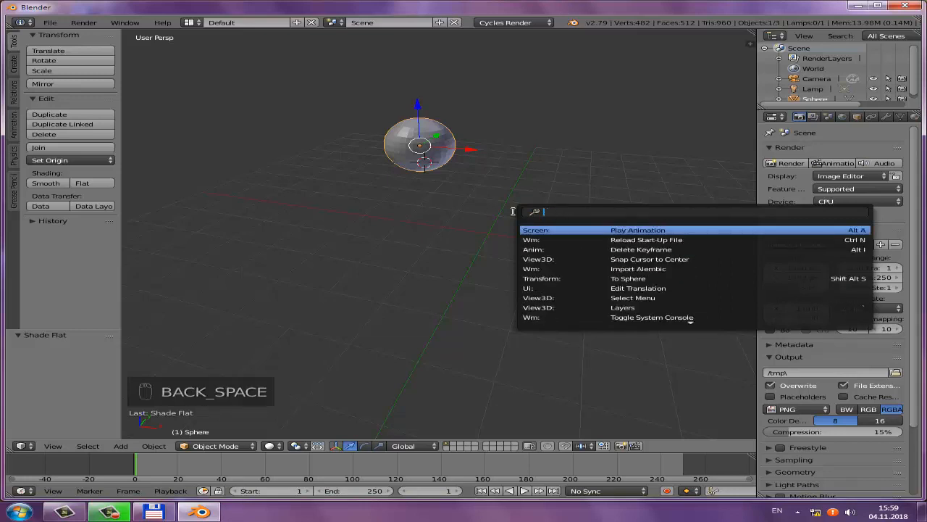
middle_click_drag(460, 205, 477, 230)
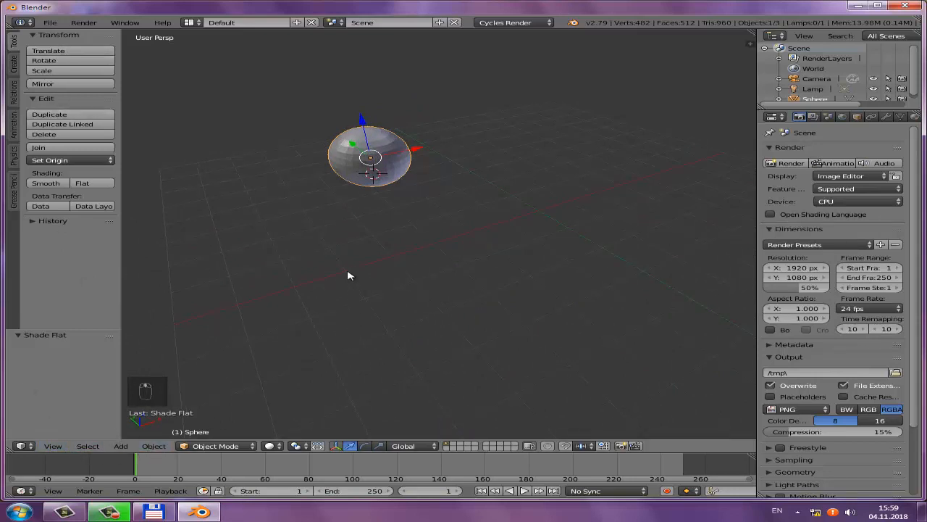
middle_click_drag(348, 275, 268, 320)
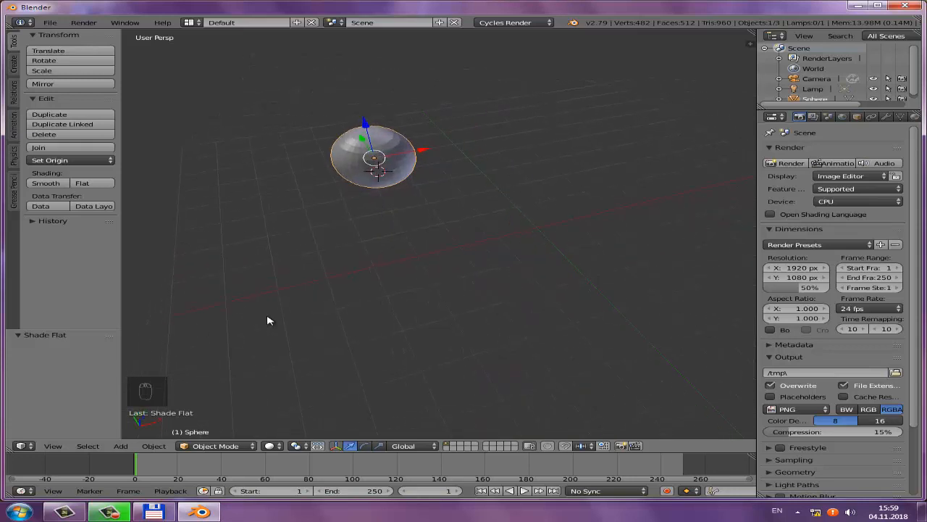
middle_click_drag(344, 232, 377, 225)
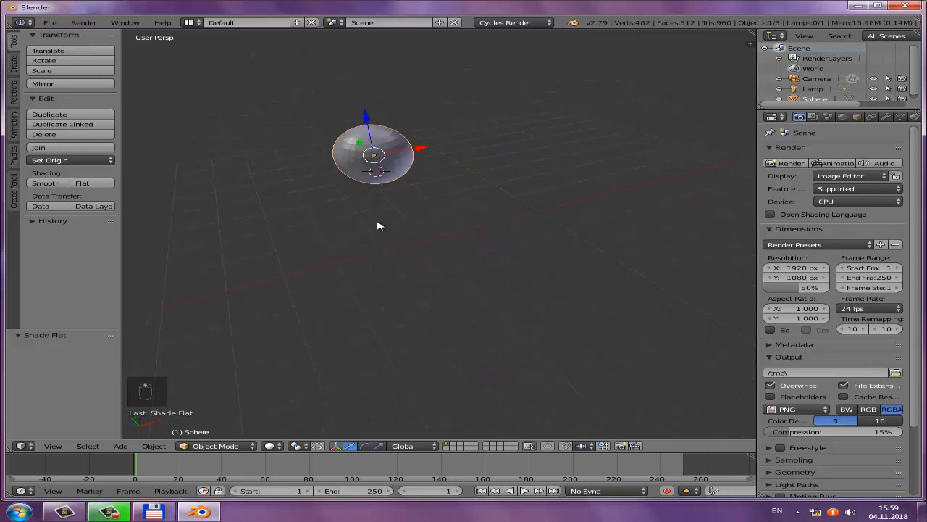
Duplicate the sphere, place the copy about 2.56 along X and -1.44 along Y, and delete the copy
left_click(48, 114)
left_click(171, 124)
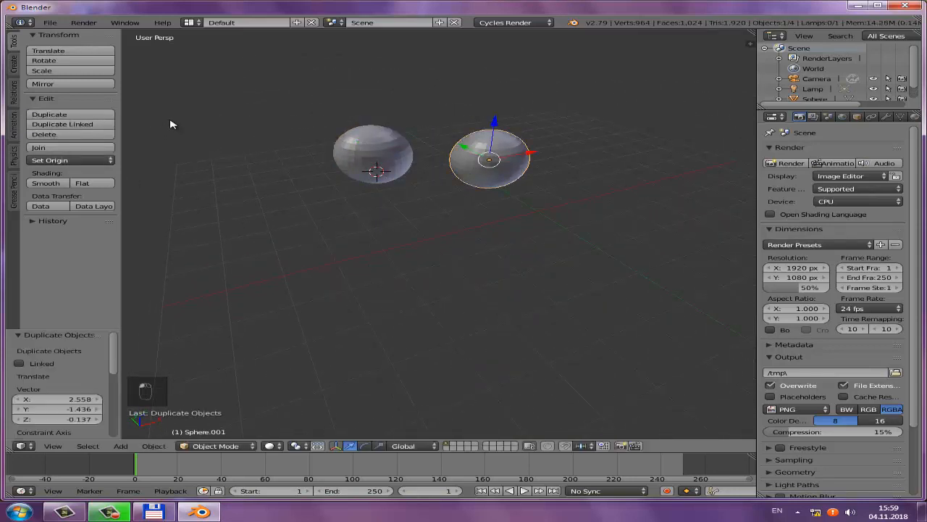
left_click(51, 135)
left_click(50, 135)
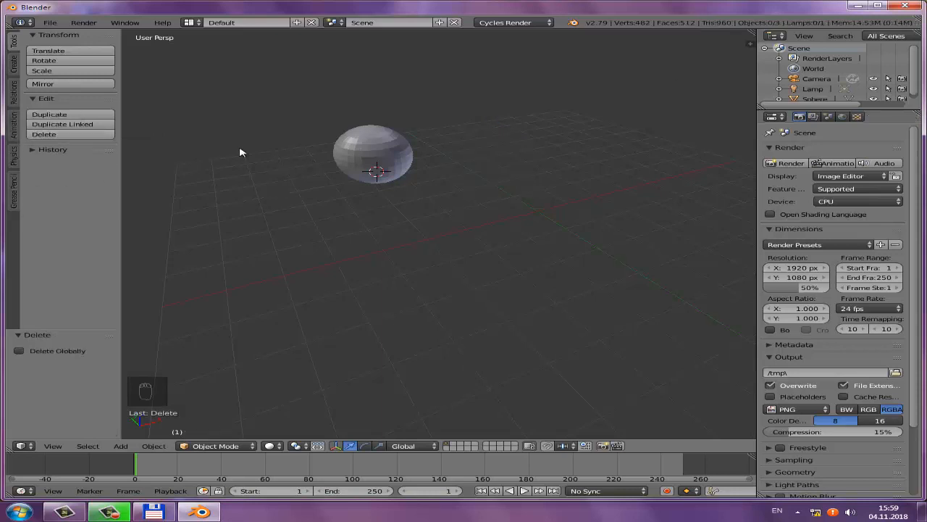
Duplicate the sphere in place and move the copy freehand beside the original along the X axis
right_click(348, 142)
left_click(50, 115)
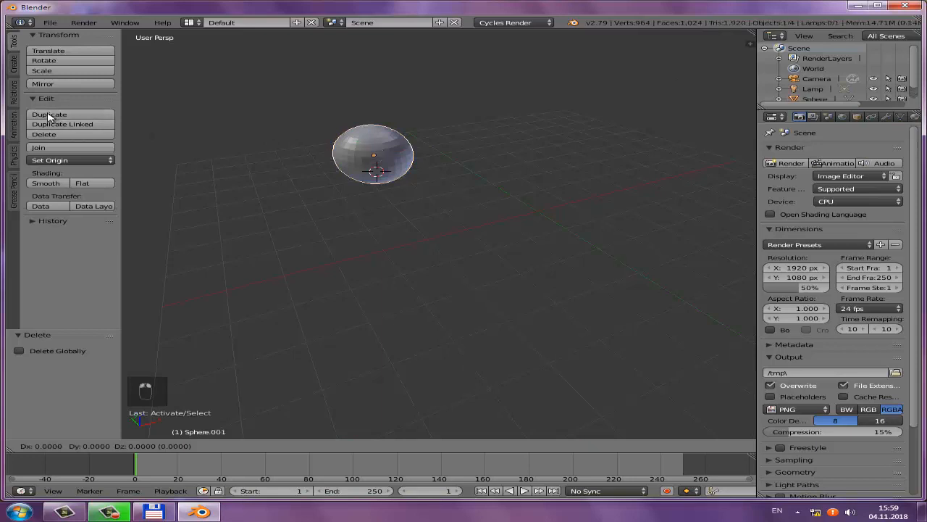
right_click(182, 129)
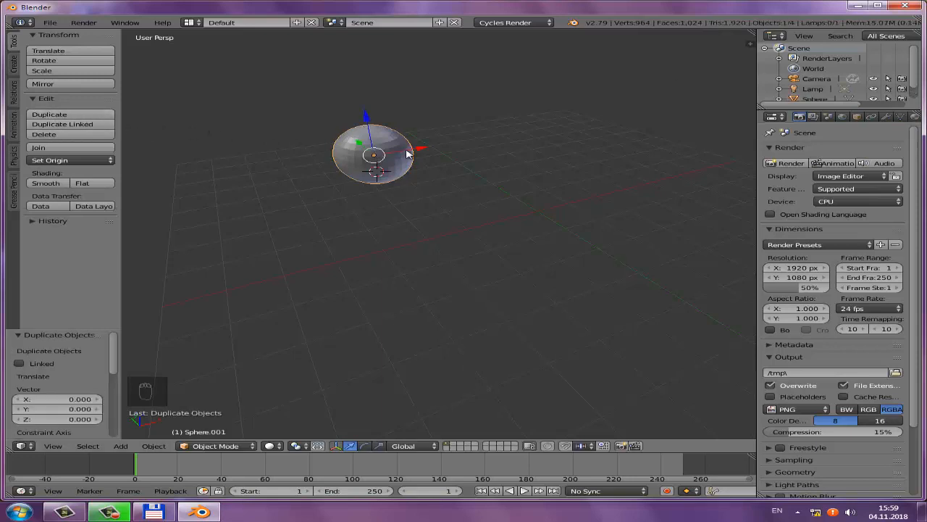
key("g")
left_click(471, 155)
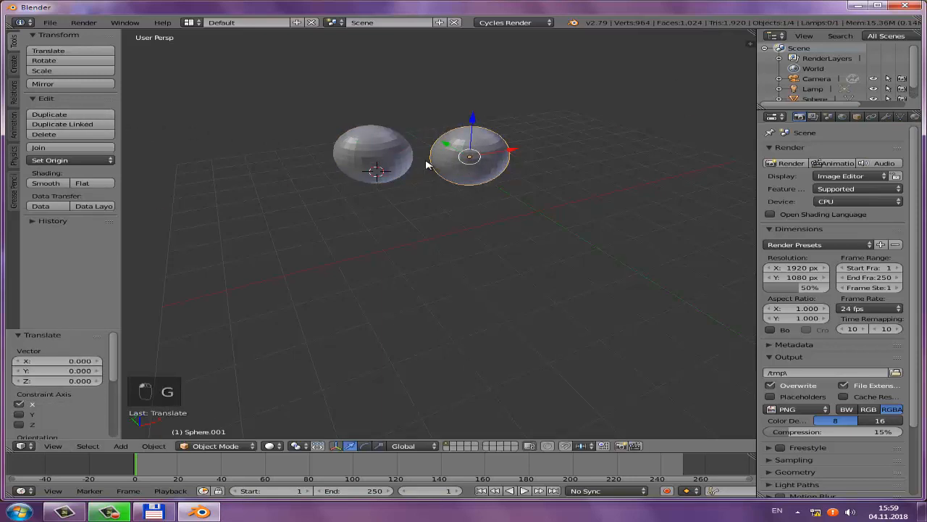
Join the two spheres into one object and try to move the joined object freehand
right_click(391, 158, "shift")
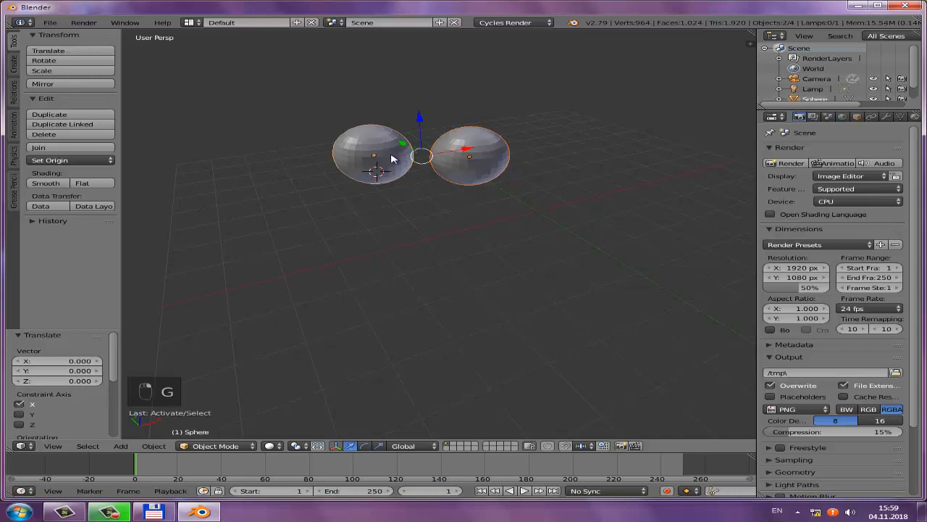
left_click(63, 147)
right_click(492, 154)
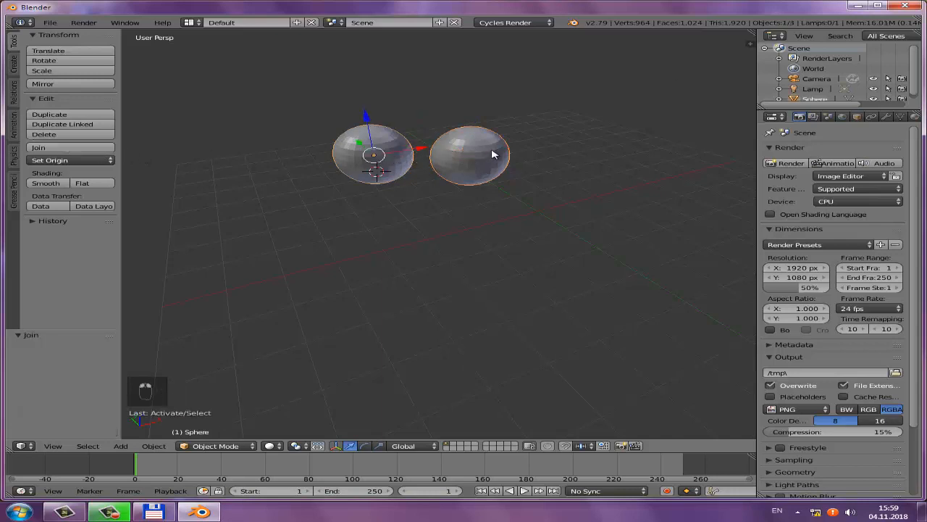
key("g")
right_click(486, 155)
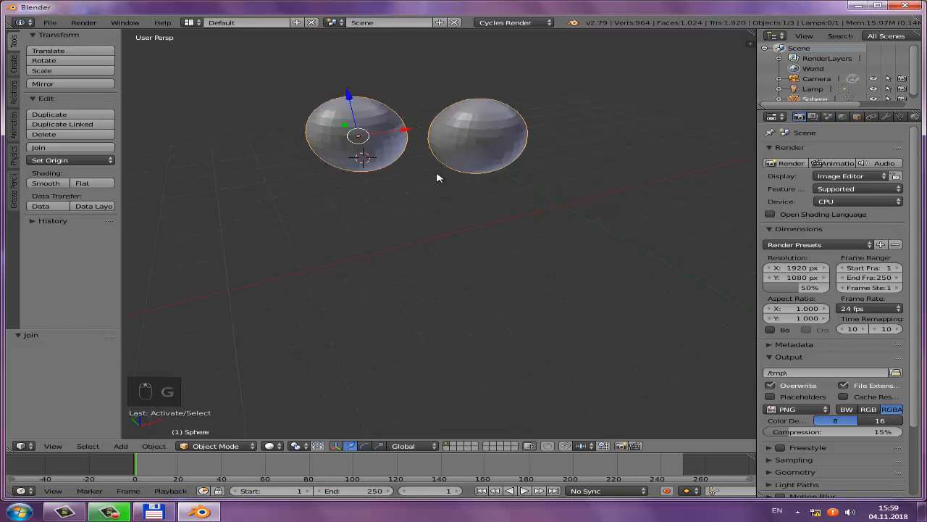
Switch the joined spheres repeatedly between Edit Mode and Object Mode, ending in Edit Mode
key("Tab")
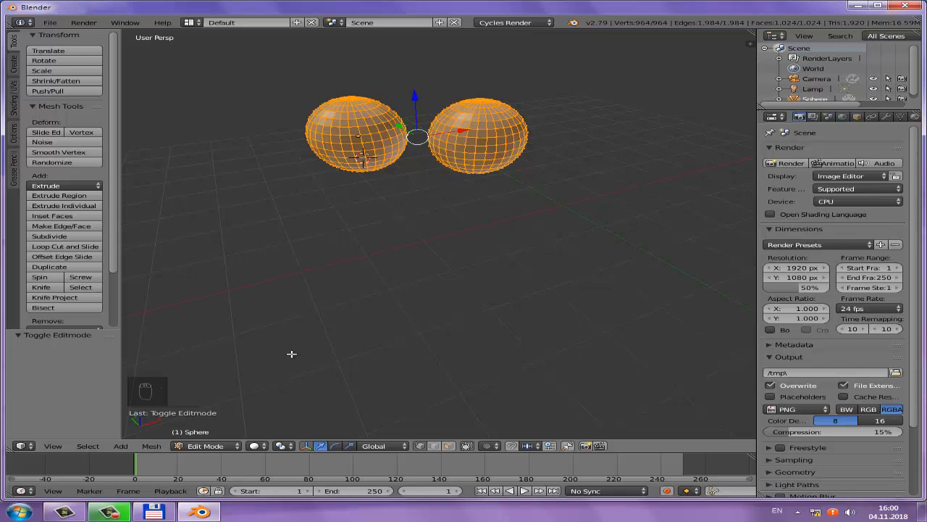
key("Tab")
key("Tab")
key("Tab")
key("Tab")
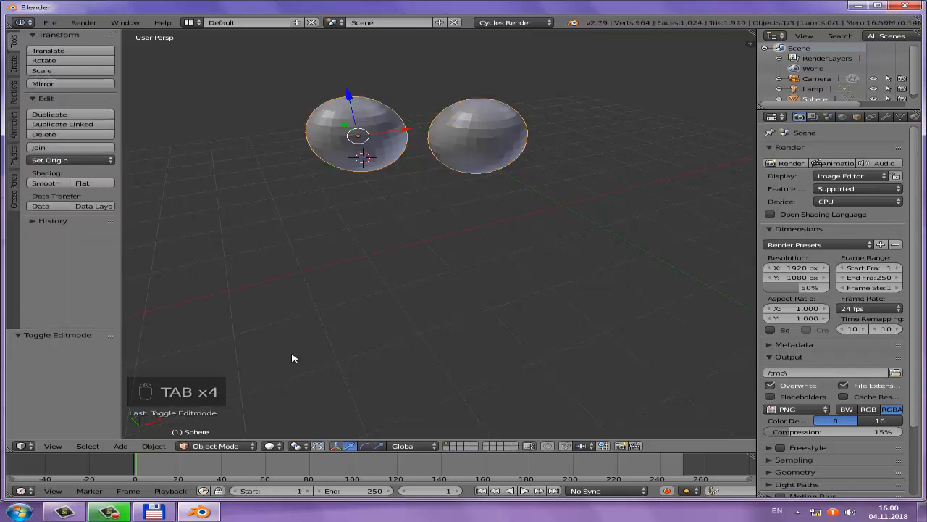
left_click(212, 446)
left_click(212, 424)
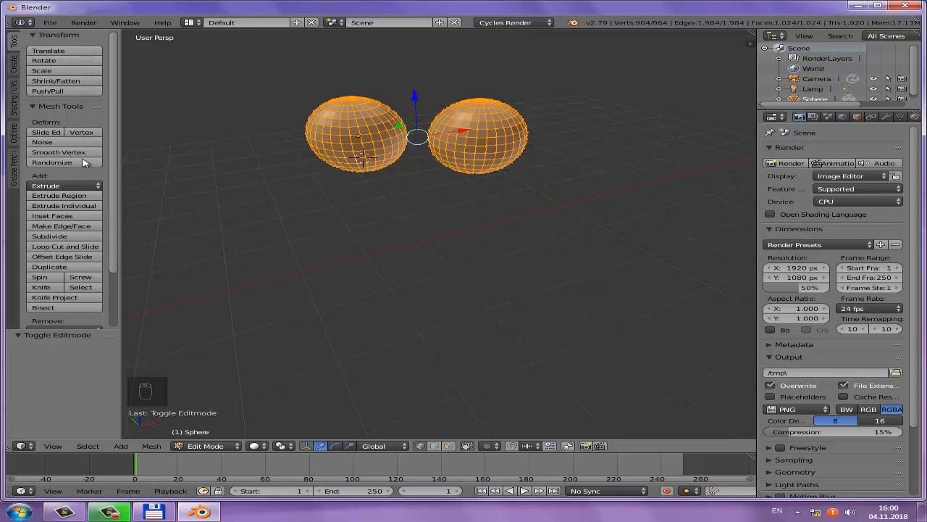
Separate the joined mesh by loose parts, return to Object Mode and select the sphere farther along X
scroll(82, 187, "down", 4)
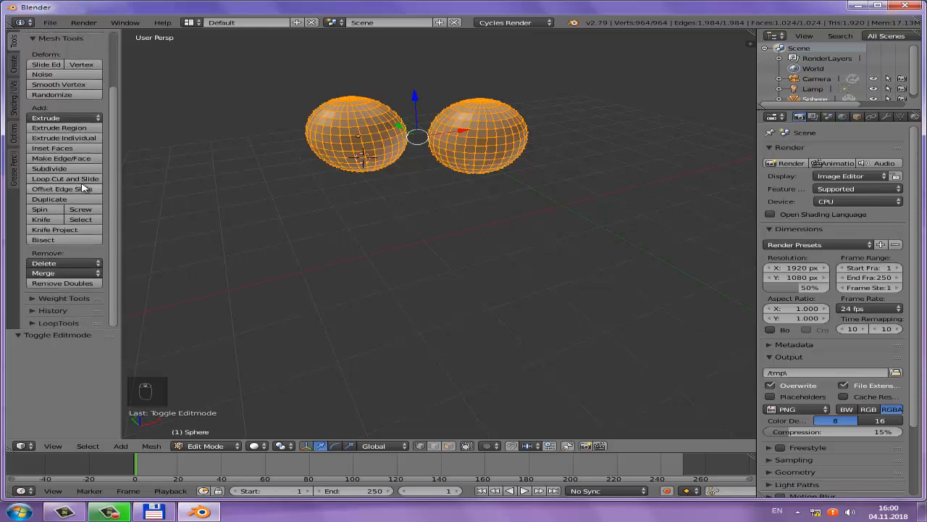
scroll(83, 187, "up", 4)
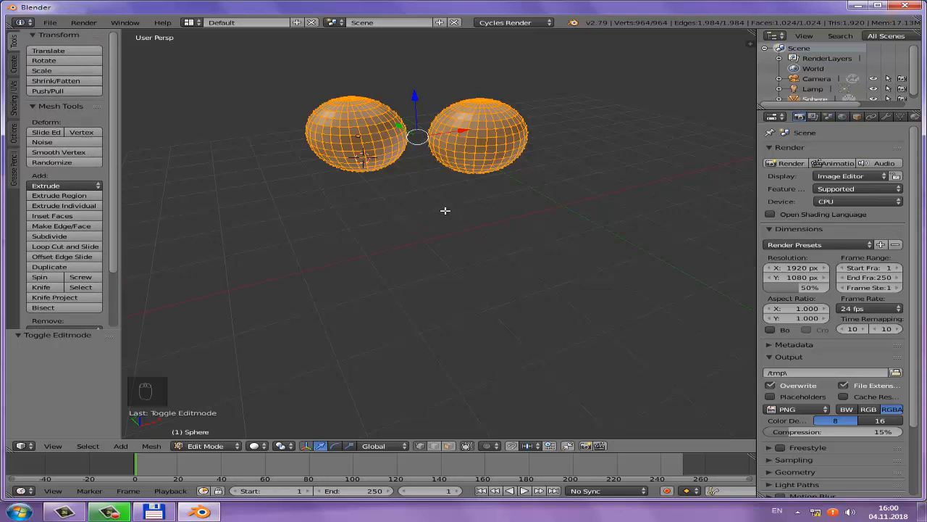
key("p")
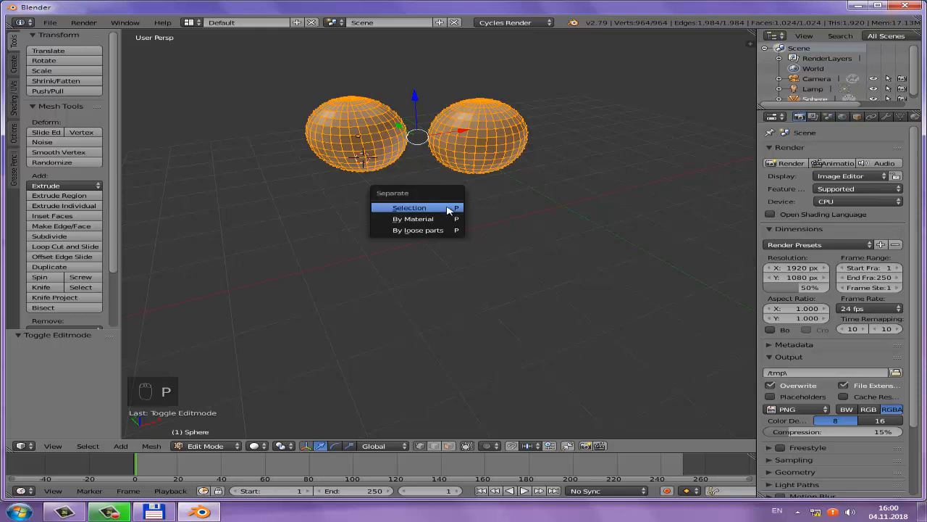
left_click(419, 231)
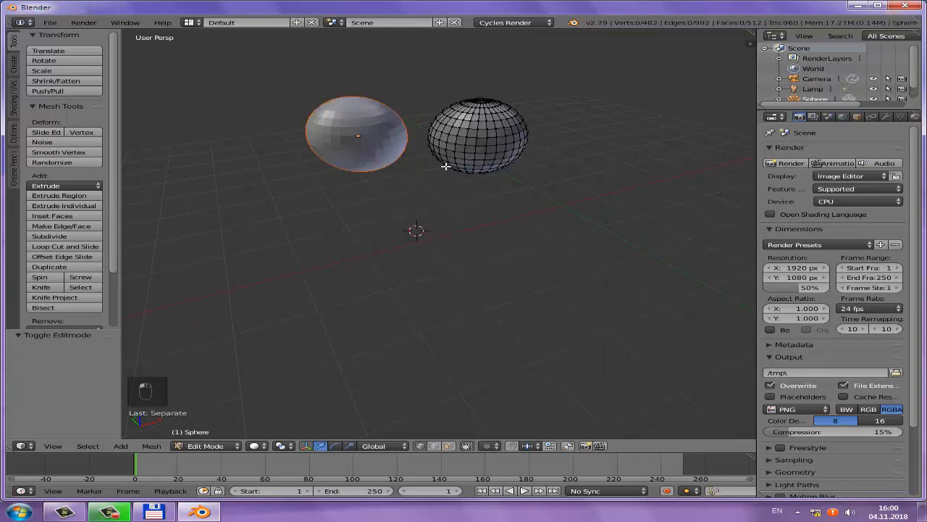
key("Tab")
right_click(444, 139)
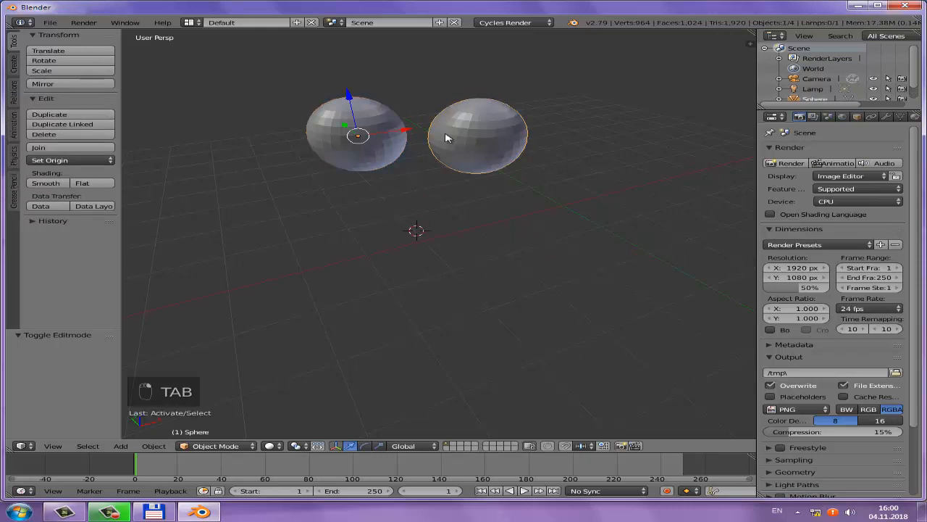
Select a patch three faces wide and two high on the selected sphere's upper front, separate the selection and return to Object Mode
key("Tab")
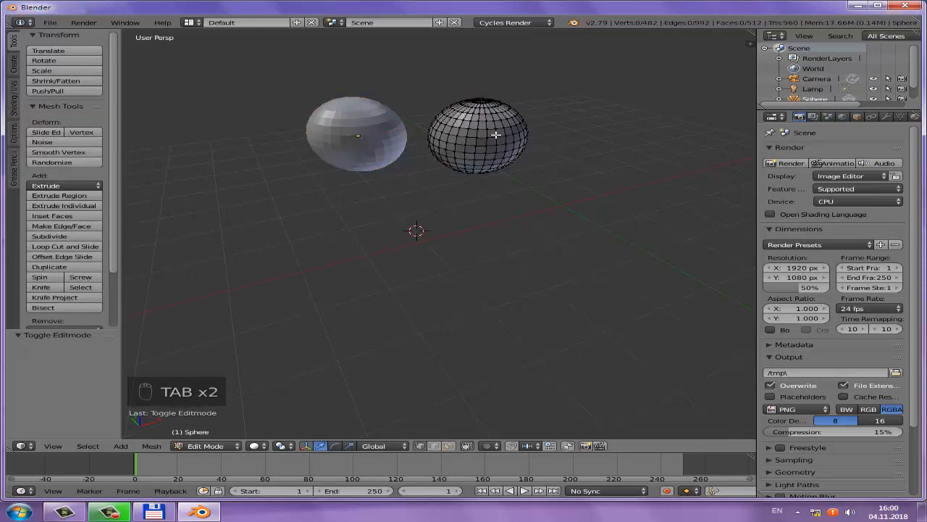
scroll(492, 133, "up", 1)
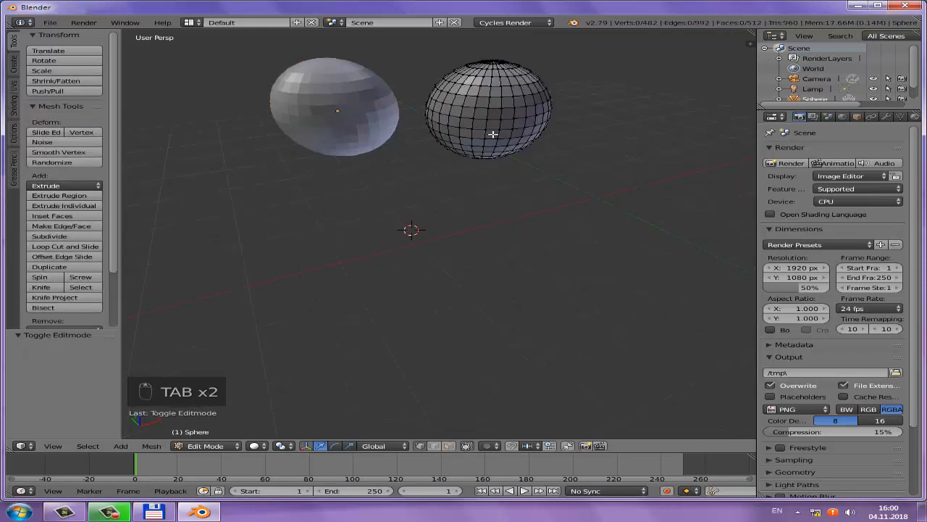
right_click(505, 85)
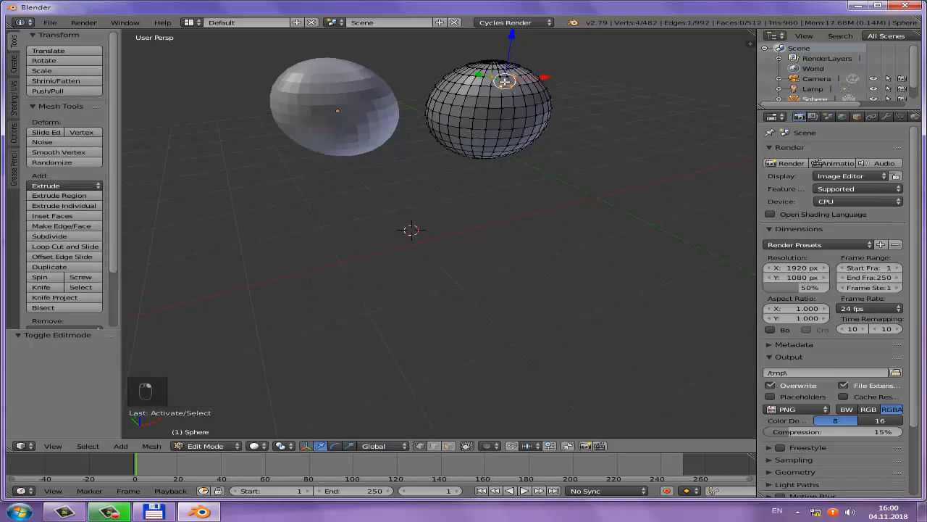
right_click(509, 78, "shift")
right_click(501, 77, "shift")
scroll(545, 99, "up", 2)
middle_click_drag(537, 125, 500, 196, "shift")
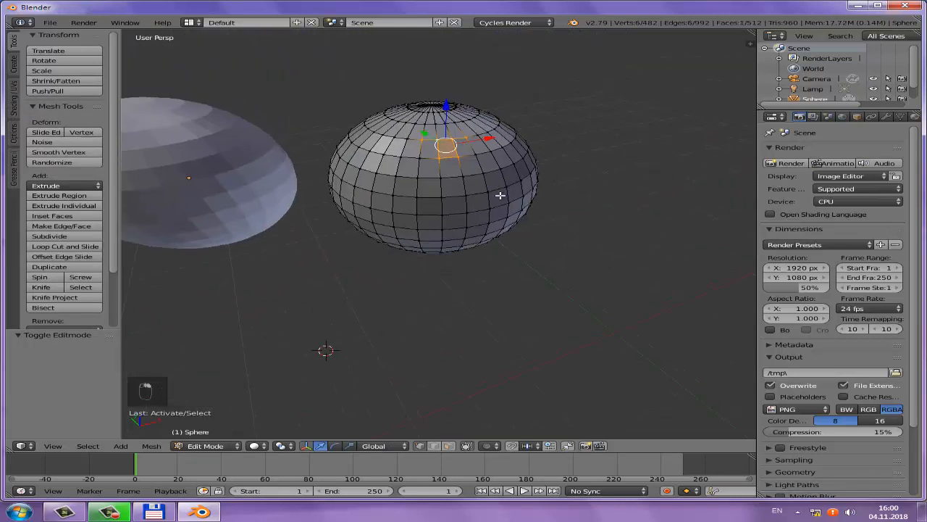
right_click(474, 152, "shift")
right_click(422, 156, "shift")
right_click(426, 125, "shift")
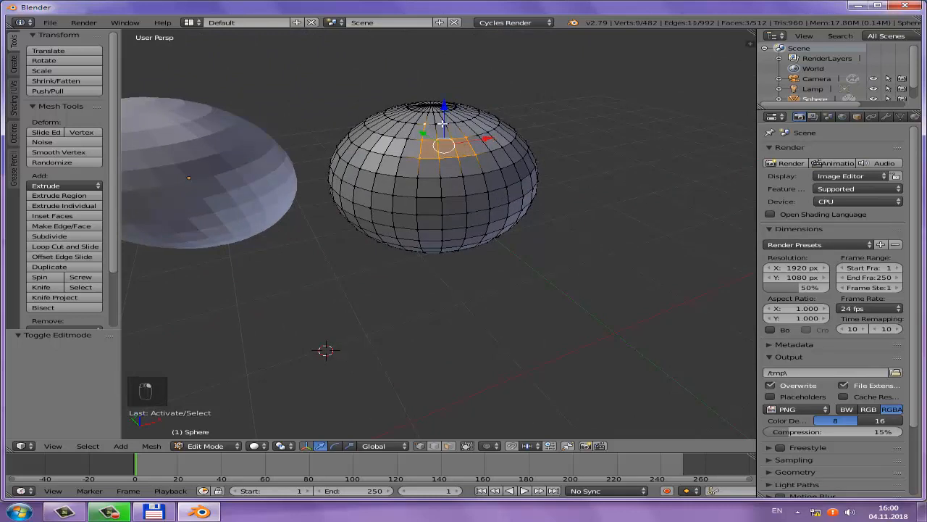
right_click(449, 122, "shift")
right_click(455, 123, "shift")
right_click(436, 123, "shift")
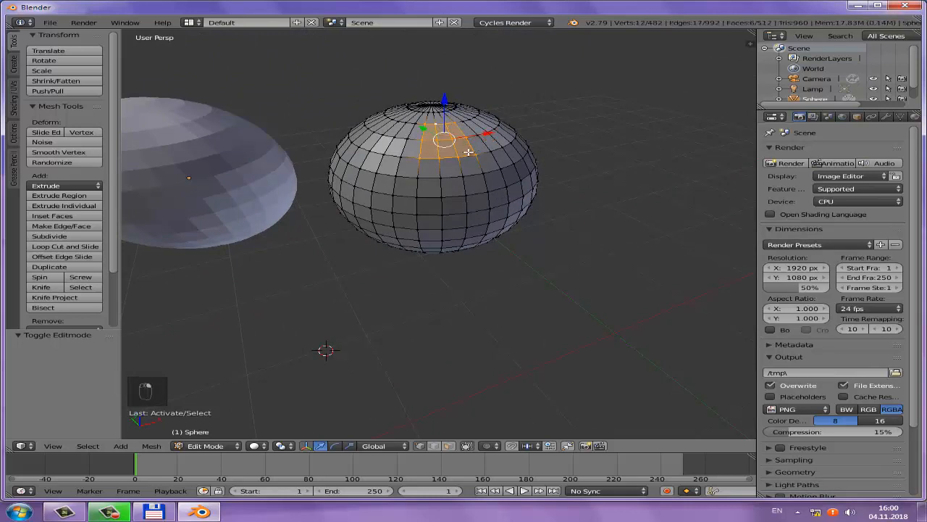
key("p")
left_click(438, 129)
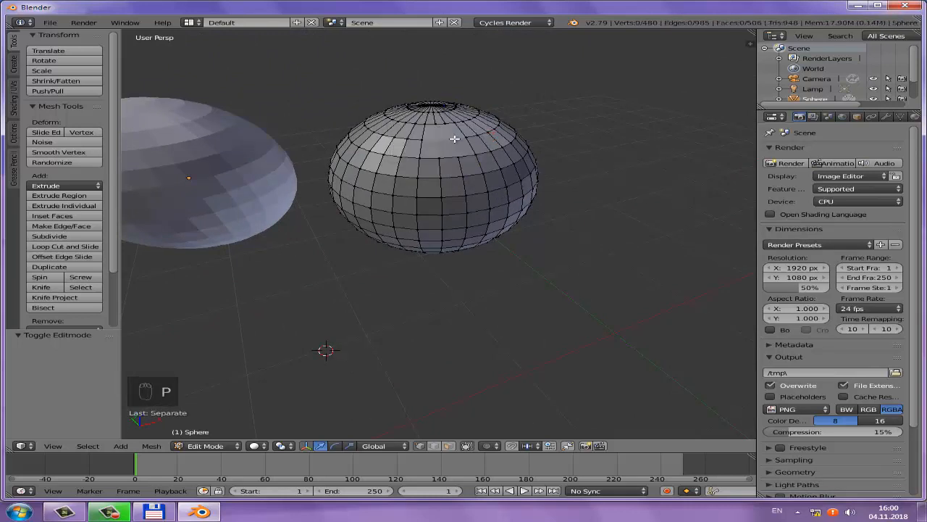
key("Tab")
Try to move the separated patch freehand out of the sphere, by about 1.08
right_click(447, 142)
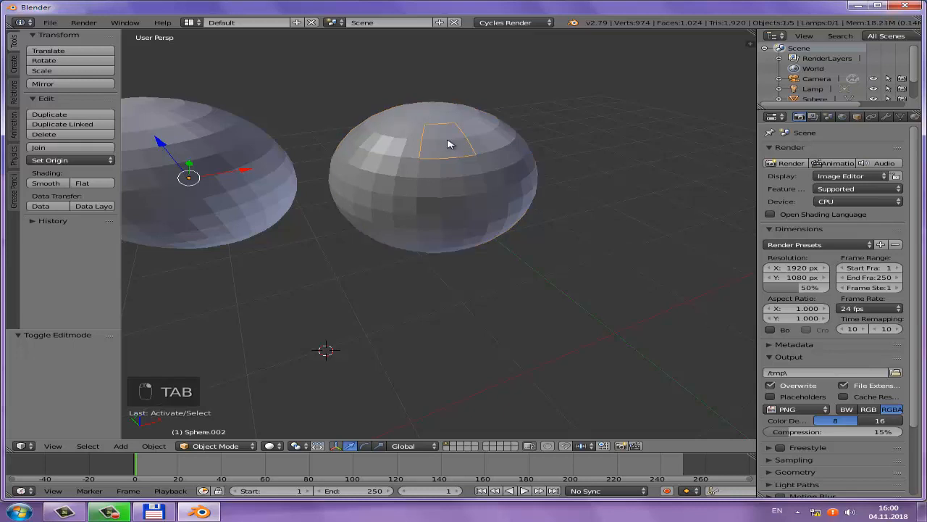
key("g")
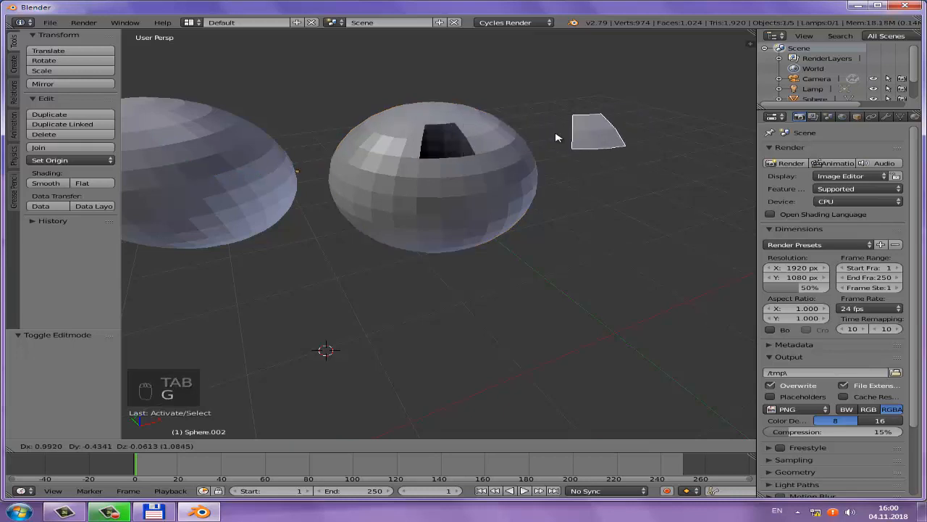
right_click(532, 140)
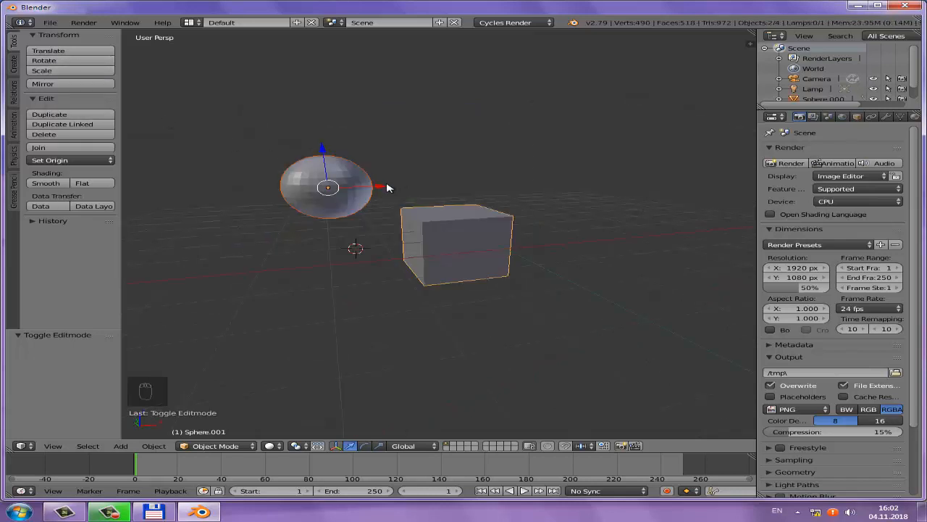
Try to rotate the sphere and cube together, delete the cube and select the sphere
mouse_move(385, 188)
middle_mouse_down()
mouse_move(431, 200)
mouse_move(389, 199)
middle_mouse_up()
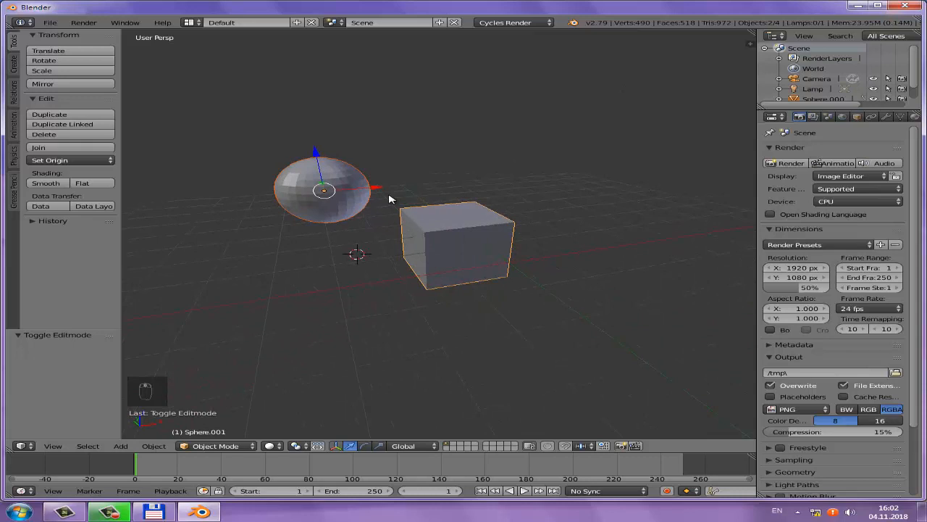
key("r")
right_click(406, 210)
right_click(429, 227)
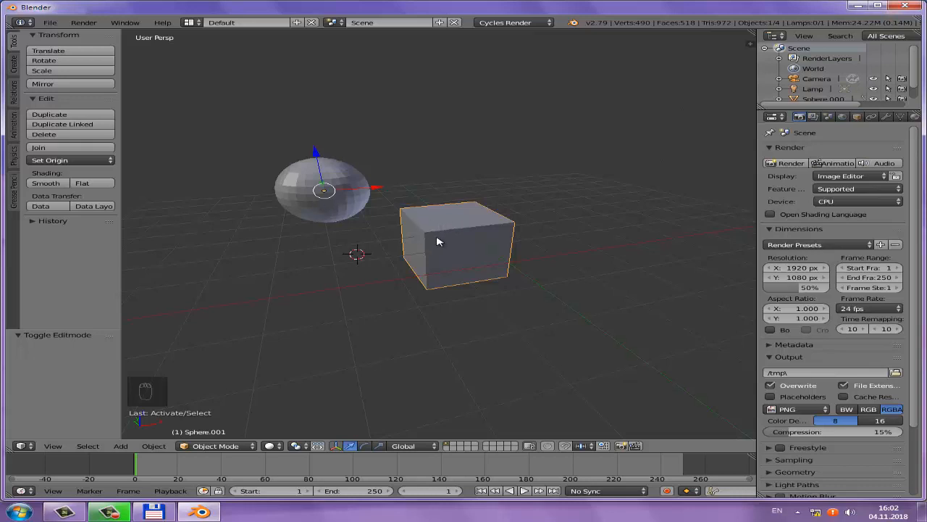
key("x")
left_click(438, 238)
right_click(370, 218)
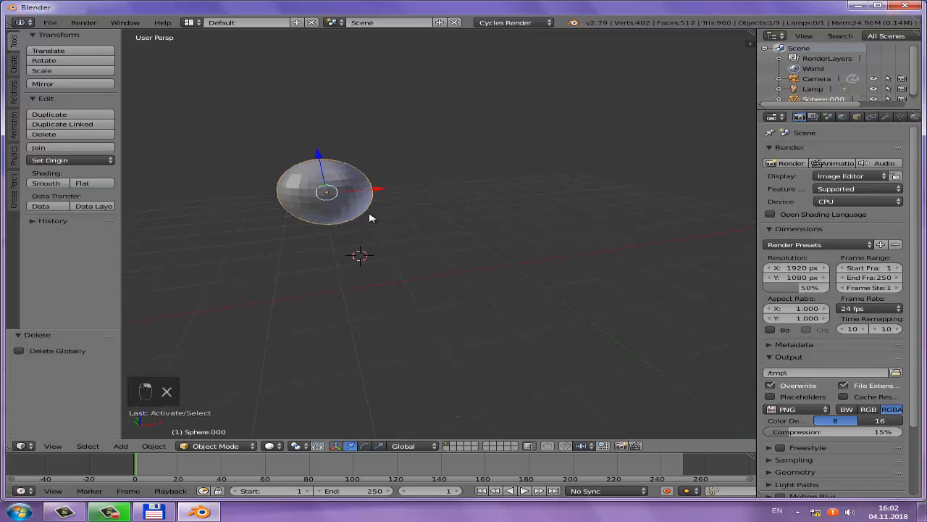
Try to scale the sphere uniformly by about 1.38
middle_click_drag(371, 218, 440, 232, "shift")
key("s")
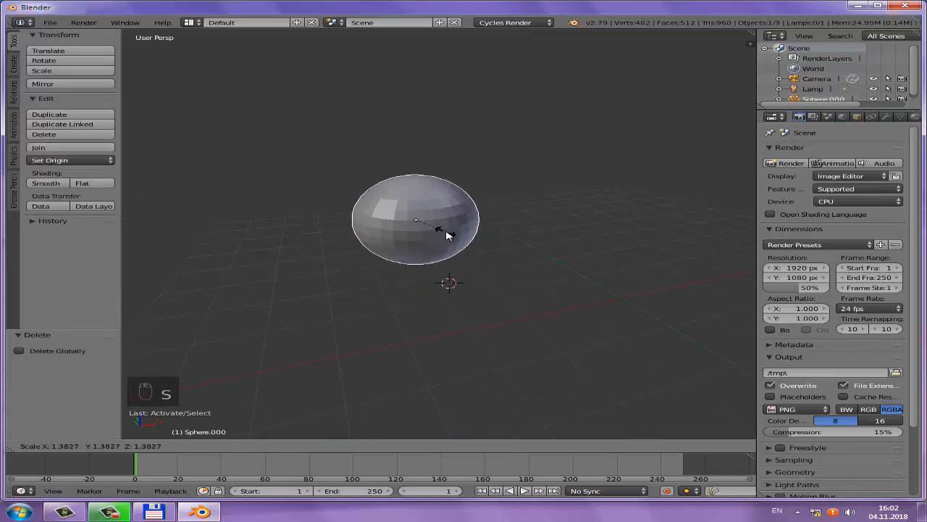
right_click(449, 234)
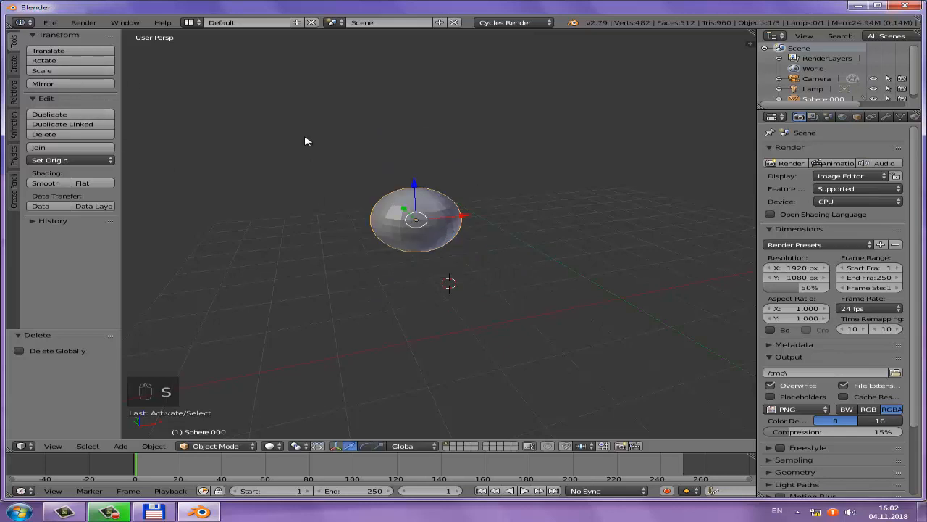
Try to scale the sphere by about 1.41 along Y, 2.10 along X, 1.16 along Z, and 0.86 with X locked
scroll(469, 230, "up", 2)
middle_click_drag(452, 223, 304, 257)
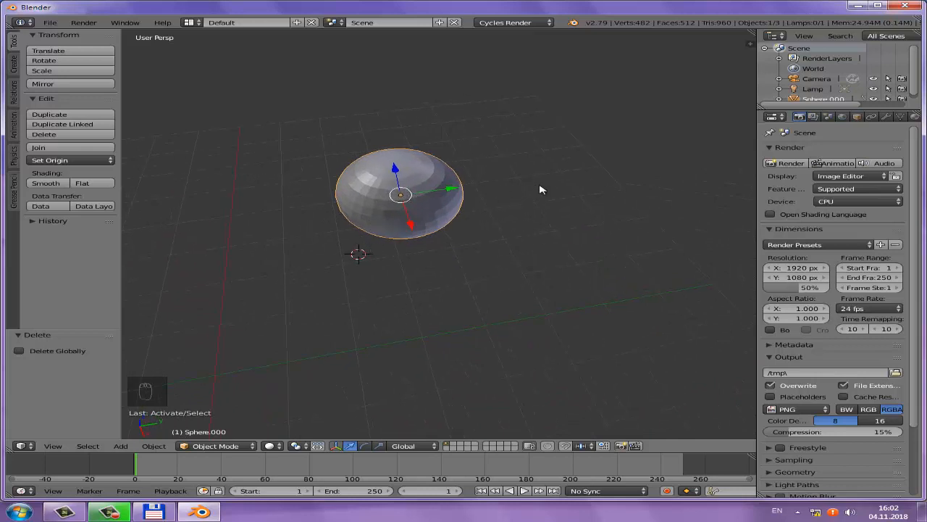
key("s")
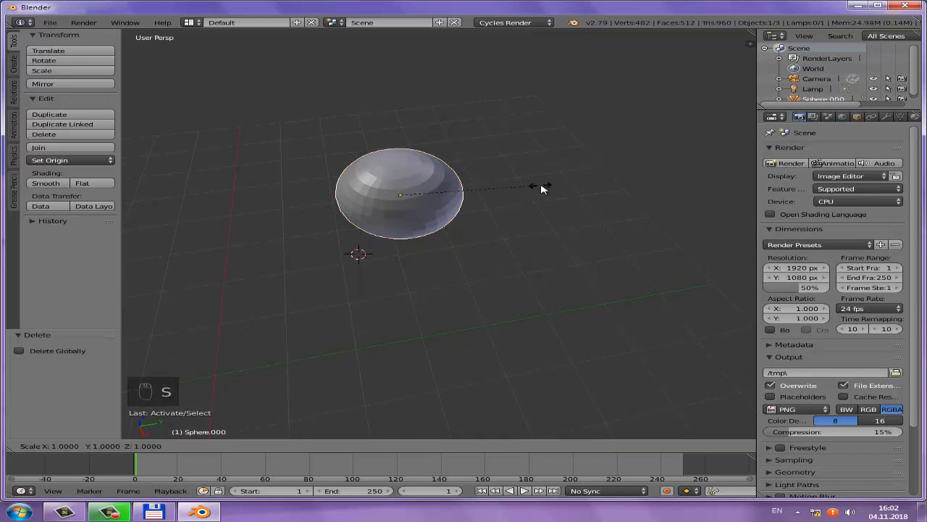
key("y")
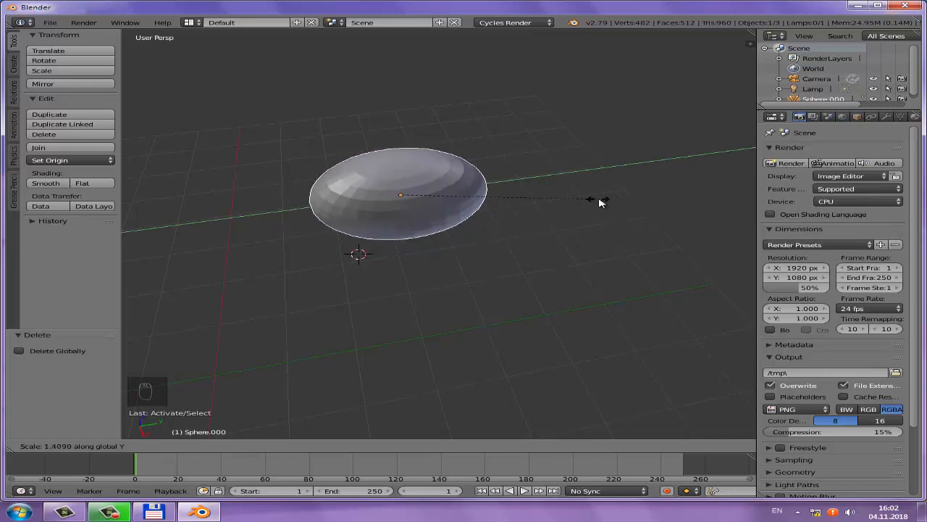
key("x")
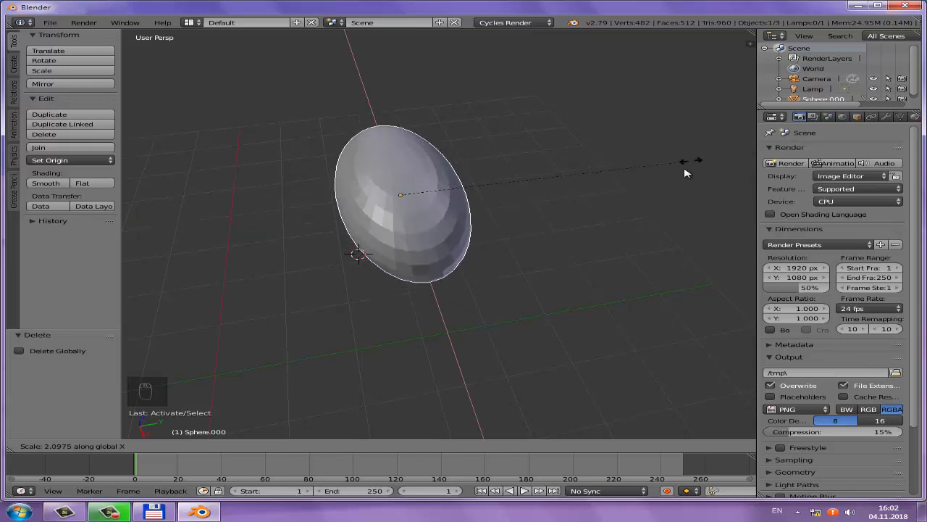
key("z")
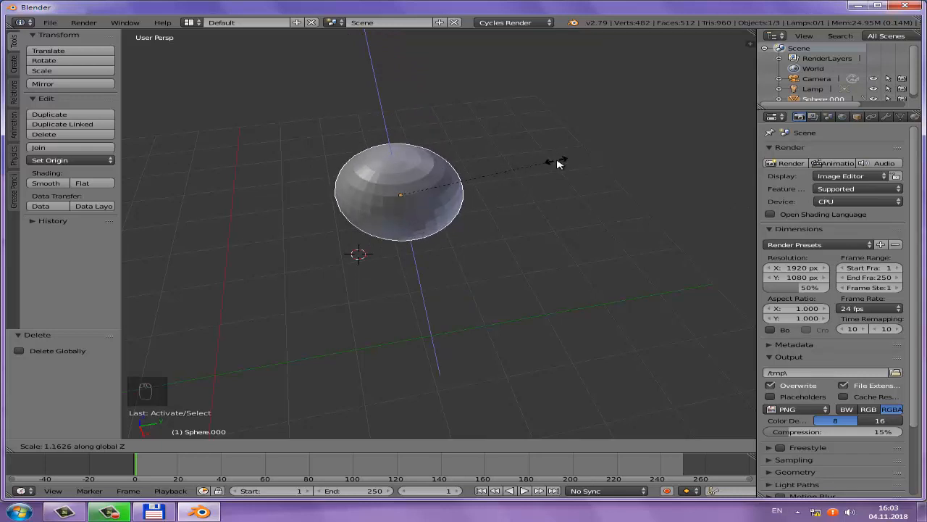
key("shift+z")
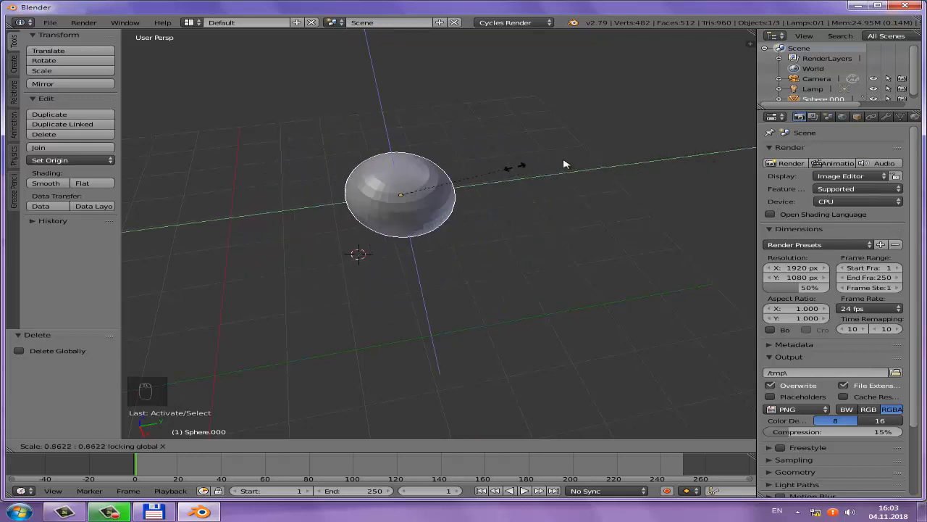
left_click(588, 161)
Examine the mesh tools available for the sphere in Edit Mode and return to Object Mode
middle_click_drag(488, 202, 519, 187)
key("Tab")
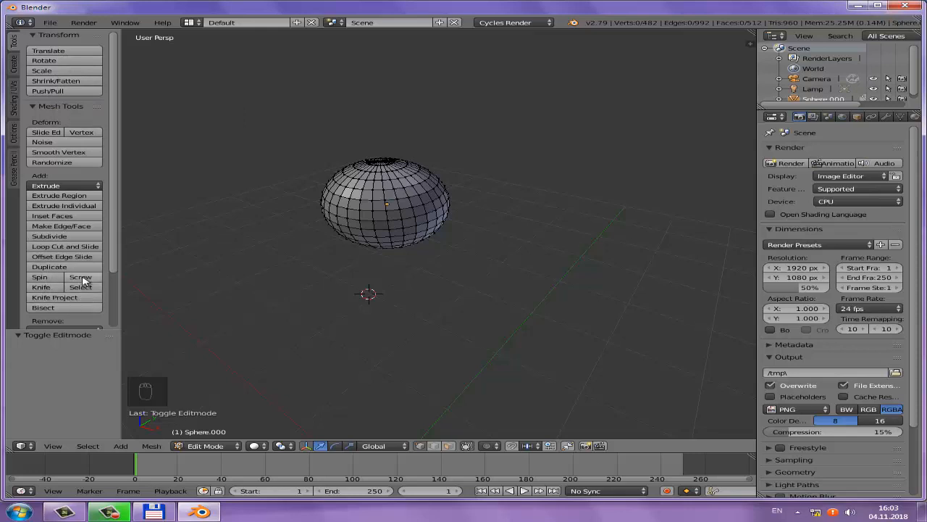
scroll(84, 272, "down", 3)
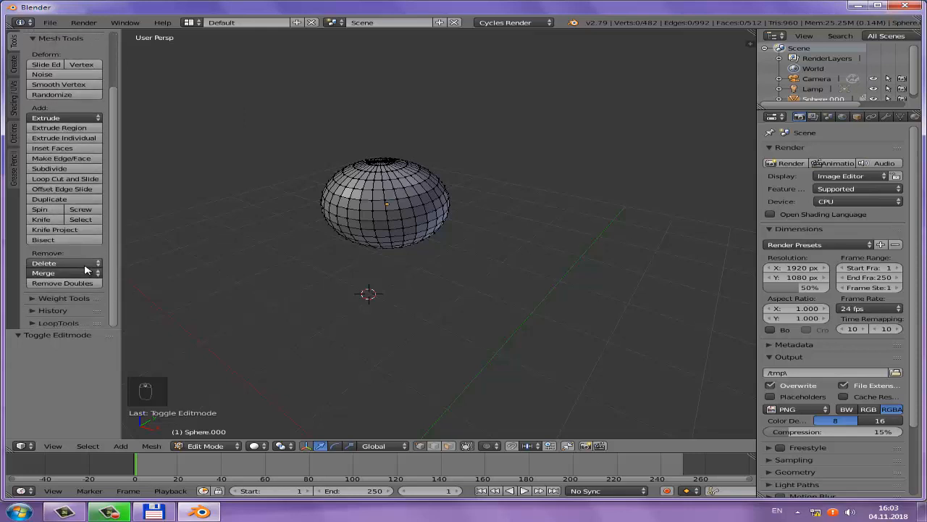
scroll(86, 269, "up", 3)
key("Tab")
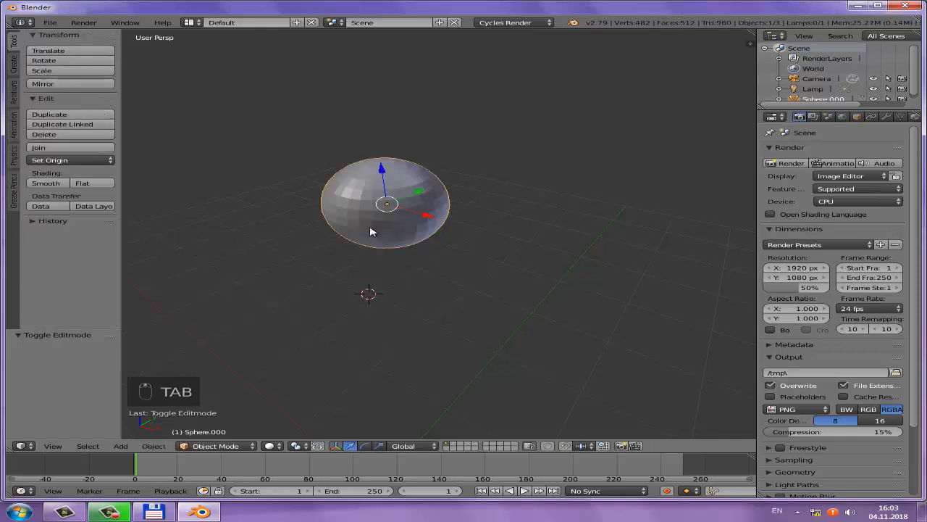
Examine the primitives, curves, lamps and Archimesh elements that can be added, and the Relations tools for grouping and parenting
left_click(13, 65)
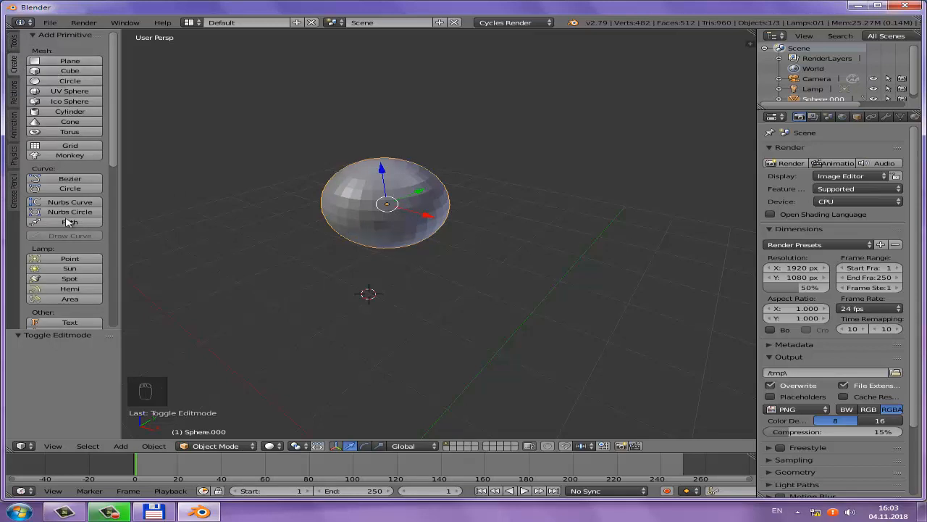
scroll(79, 215, "down", 15)
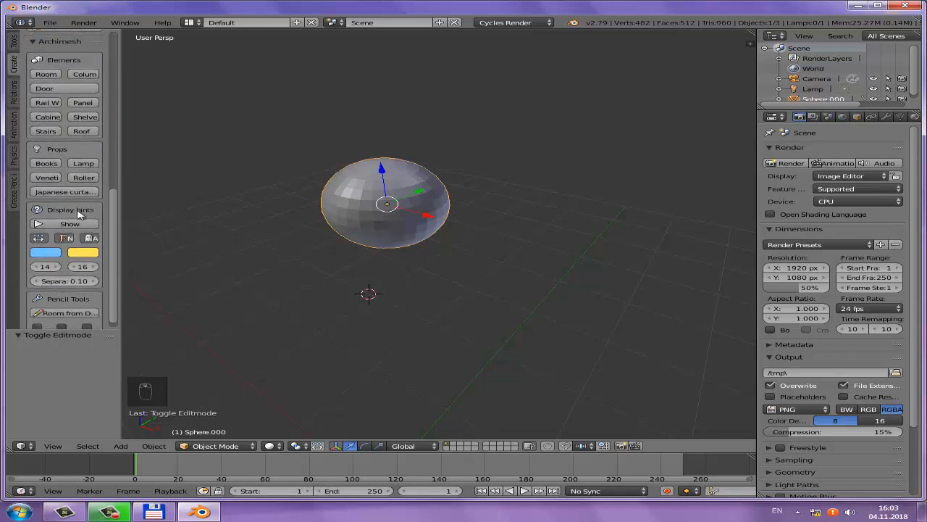
scroll(78, 214, "up", 15)
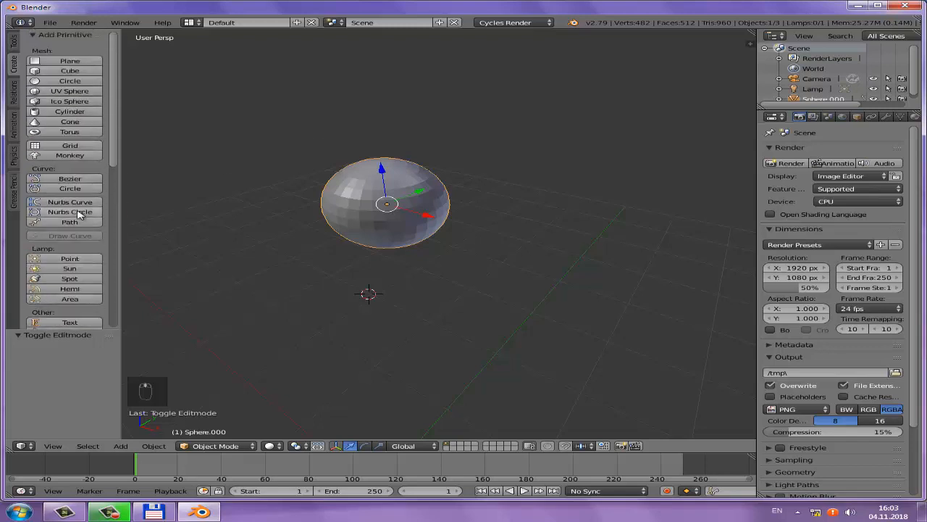
key("shift+a")
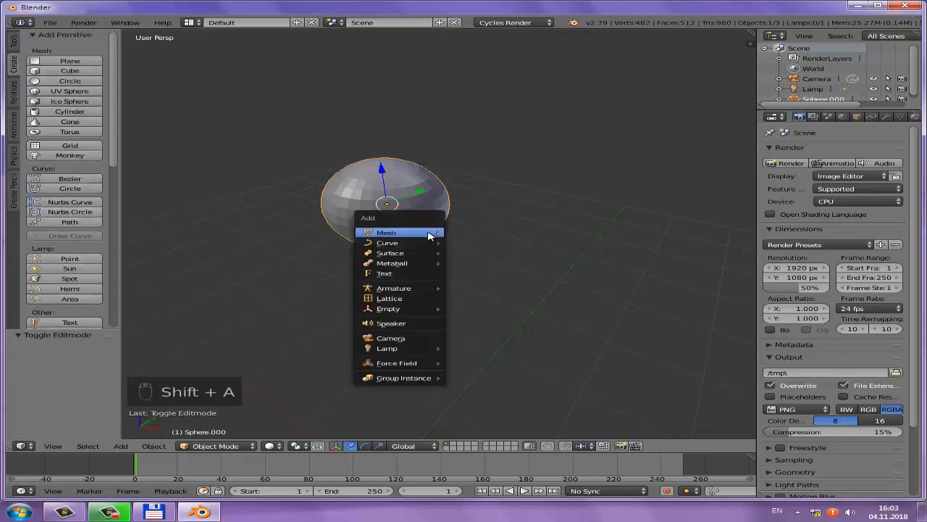
mouse_move(429, 235)
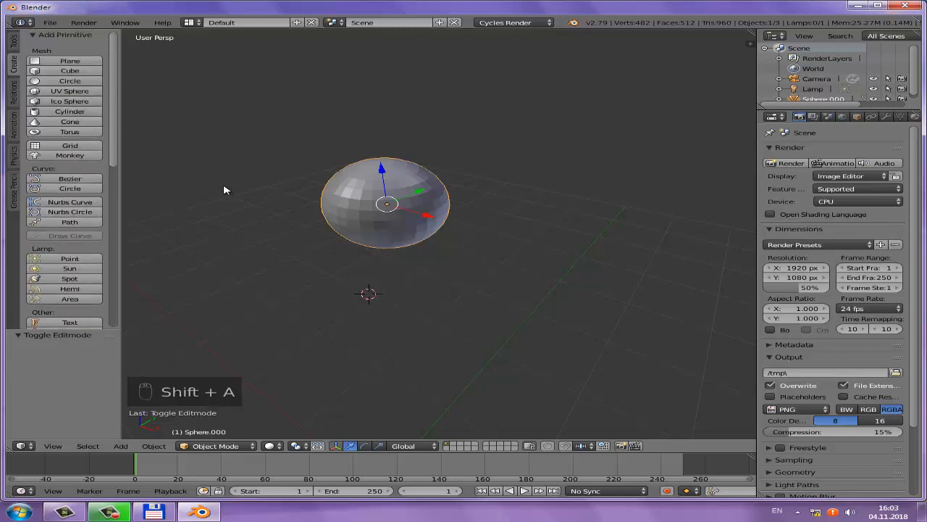
key("shift+a")
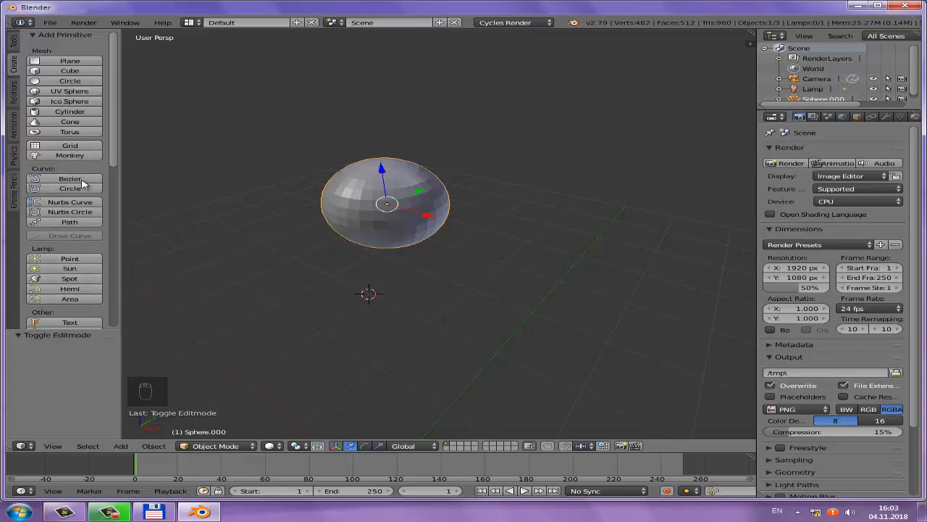
scroll(69, 102, "down", 3)
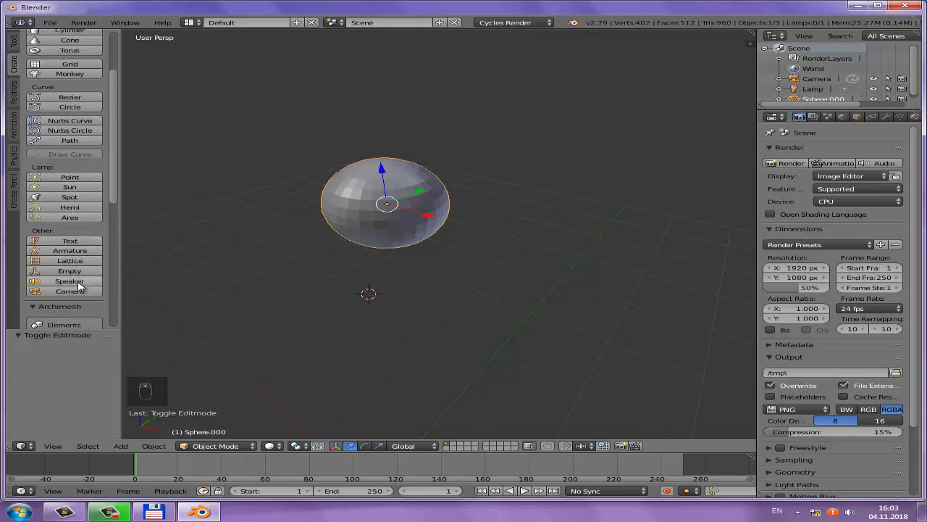
scroll(80, 286, "down", 3)
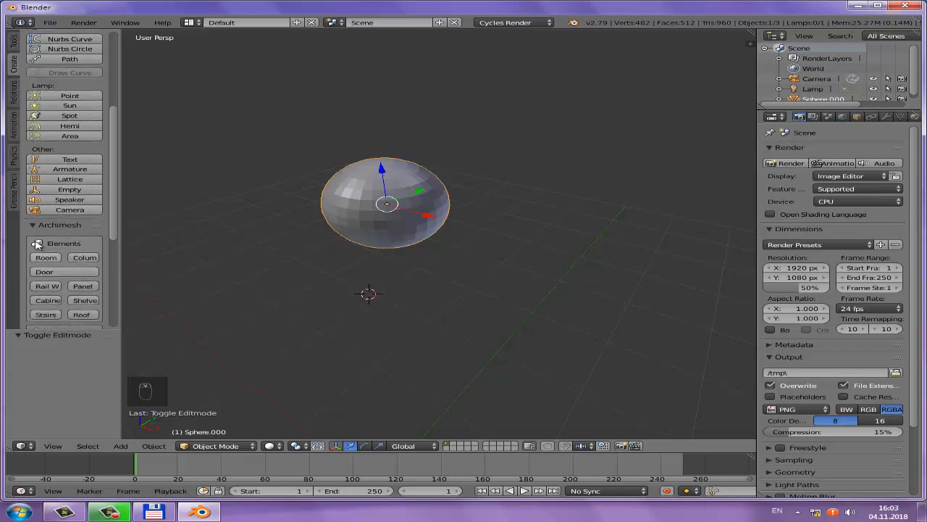
scroll(75, 232, "down", 3)
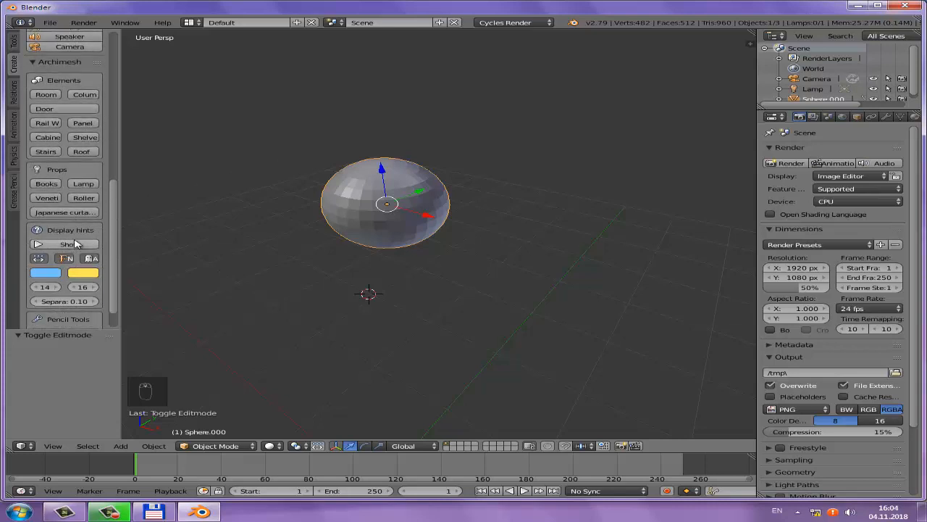
scroll(74, 243, "up", 10)
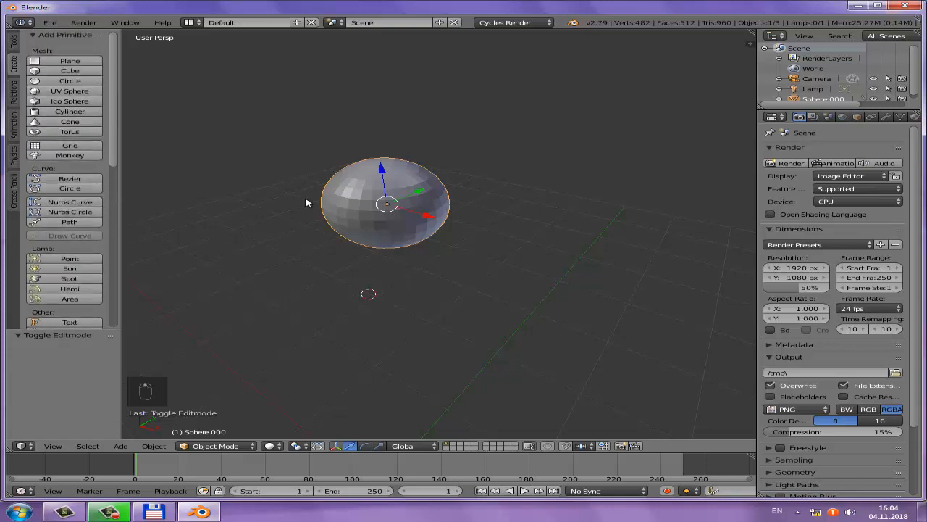
left_click(13, 93)
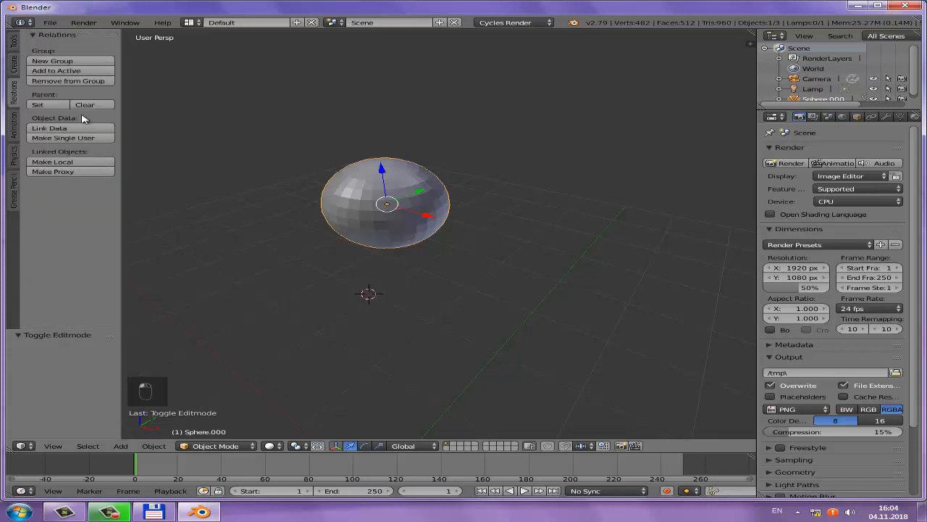
middle_click_drag(273, 125, 364, 120)
Widen the properties editor and show the sphere's particle settings followed by its physics options
left_click_drag(756, 159, 722, 158)
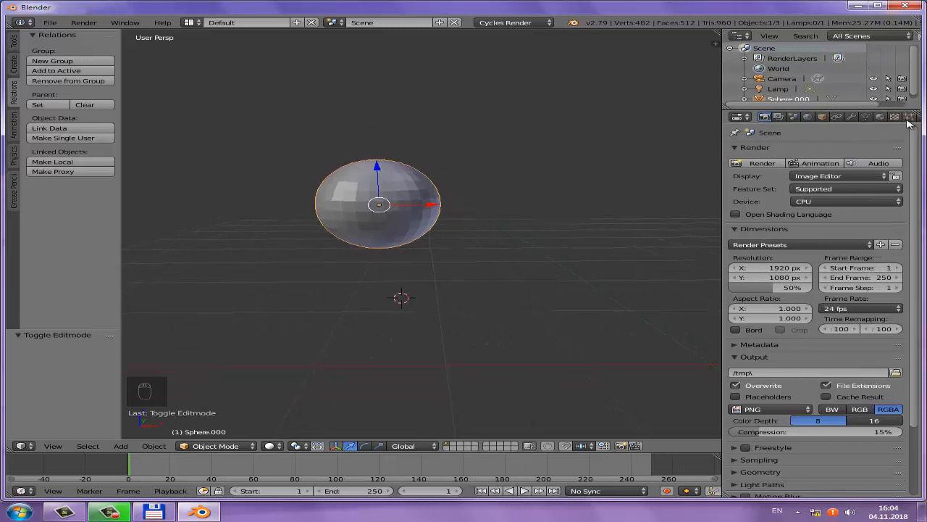
left_click(908, 117)
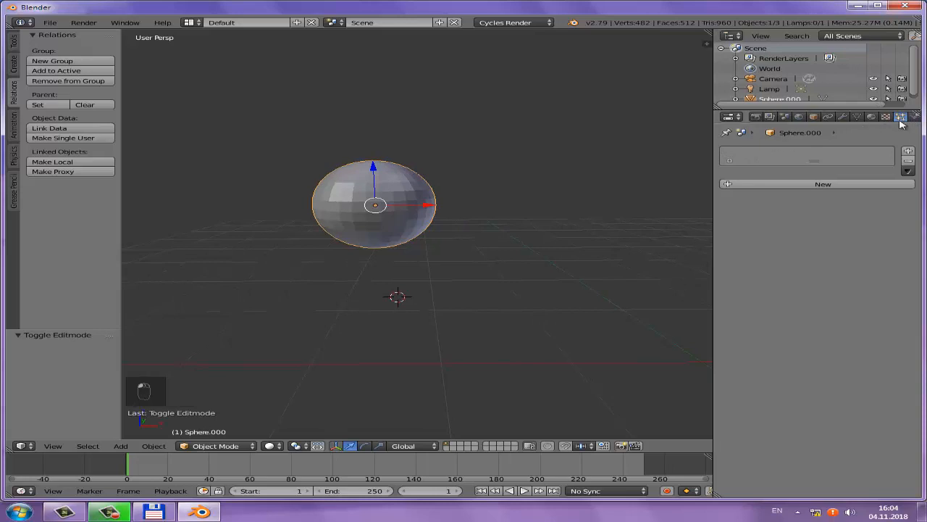
left_click(913, 118)
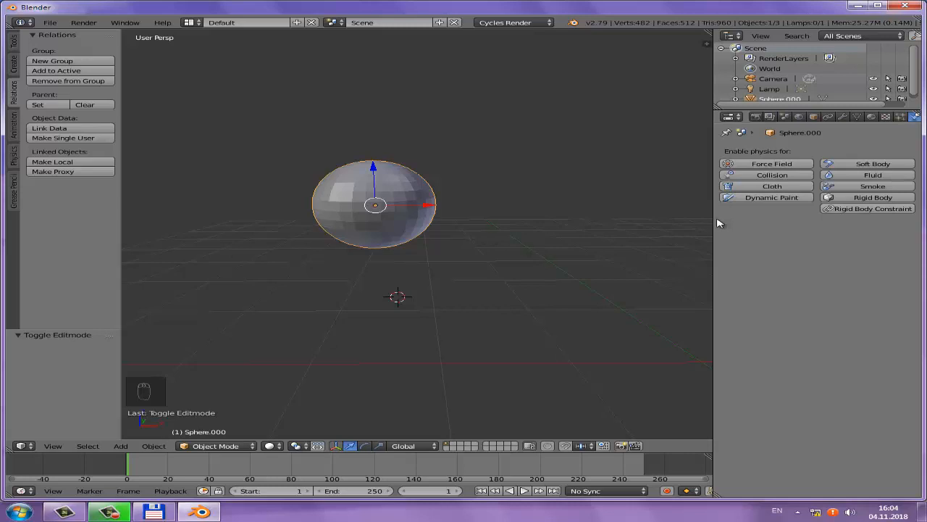
Examine the Animation, Physics and Grease Pencil tool sets, and return to the general object tools
left_click(14, 128)
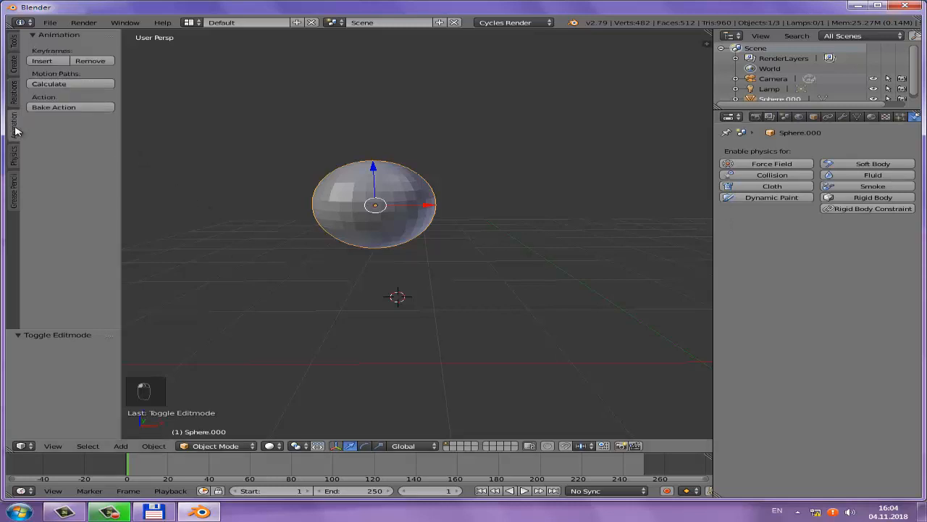
middle_click_drag(201, 158, 218, 196)
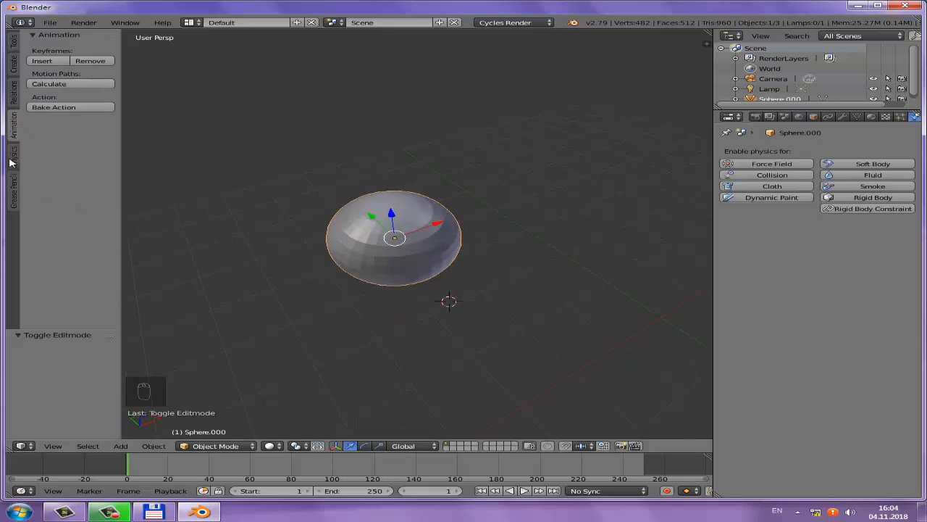
left_click(10, 162)
left_click(15, 188)
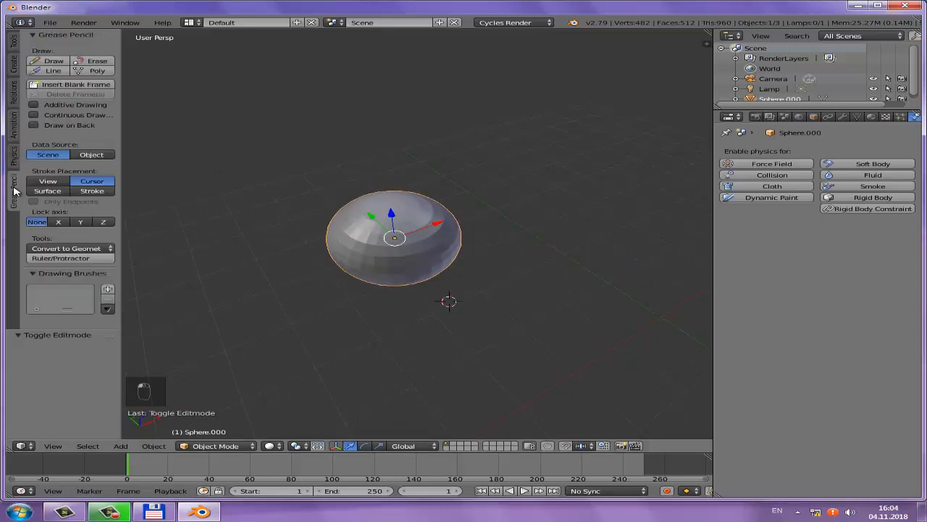
mouse_move(182, 170)
middle_mouse_down()
mouse_move(220, 137)
mouse_move(256, 131)
middle_mouse_up()
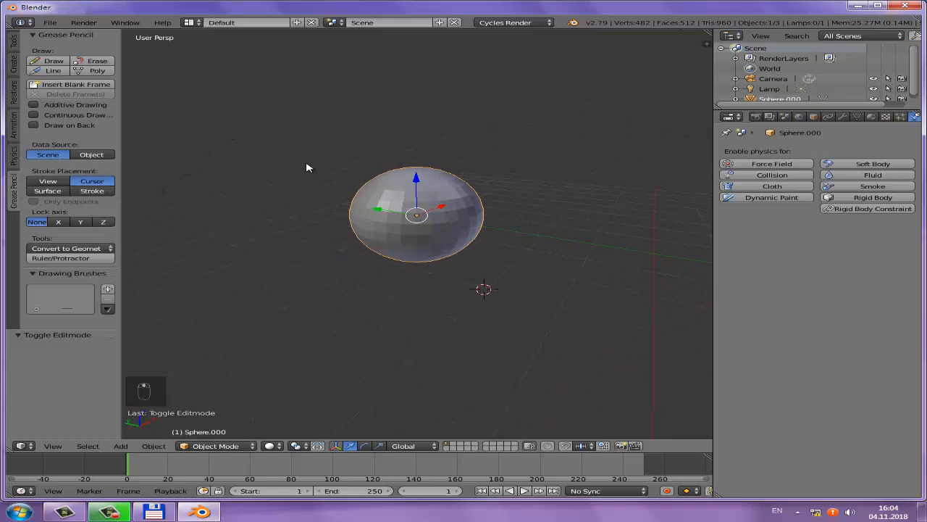
left_click(14, 45)
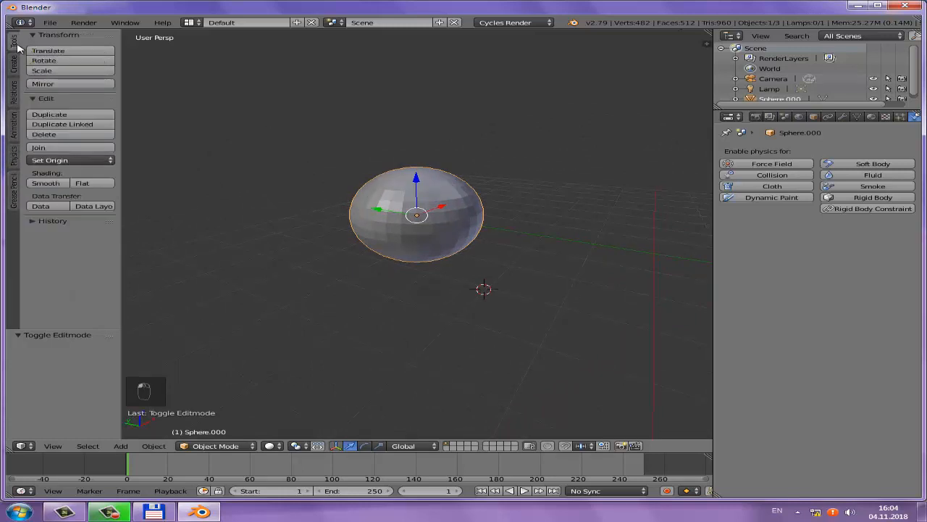
Hide the tool shelf and show the sphere's numeric transform properties in the 3D view
key("t")
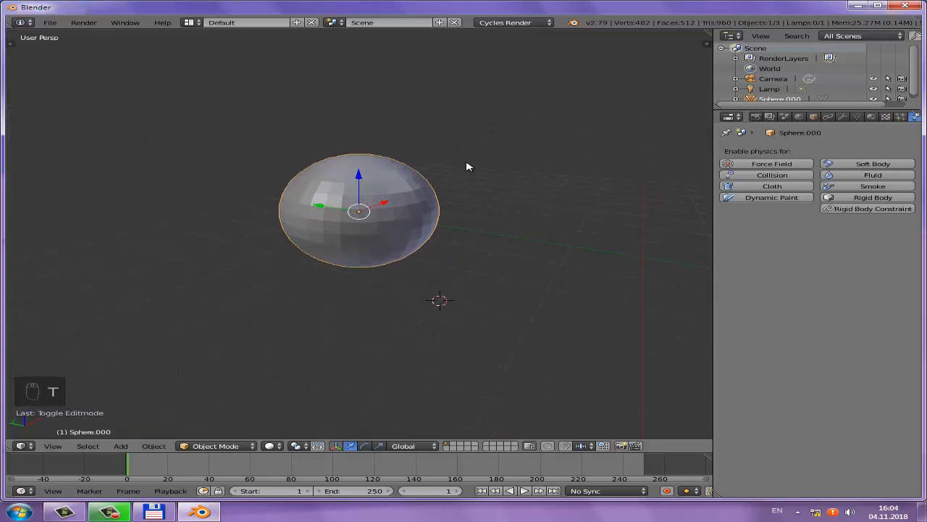
key("n")
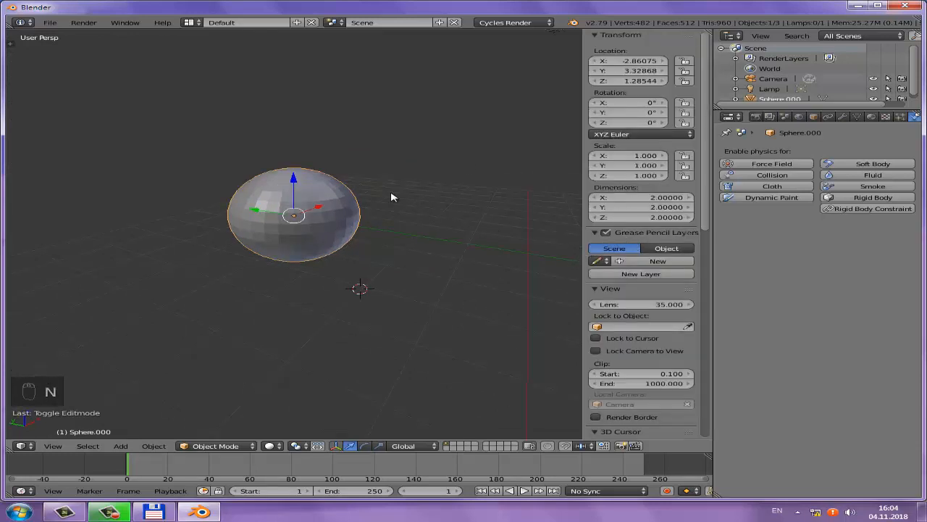
key("n")
key("n")
key("n")
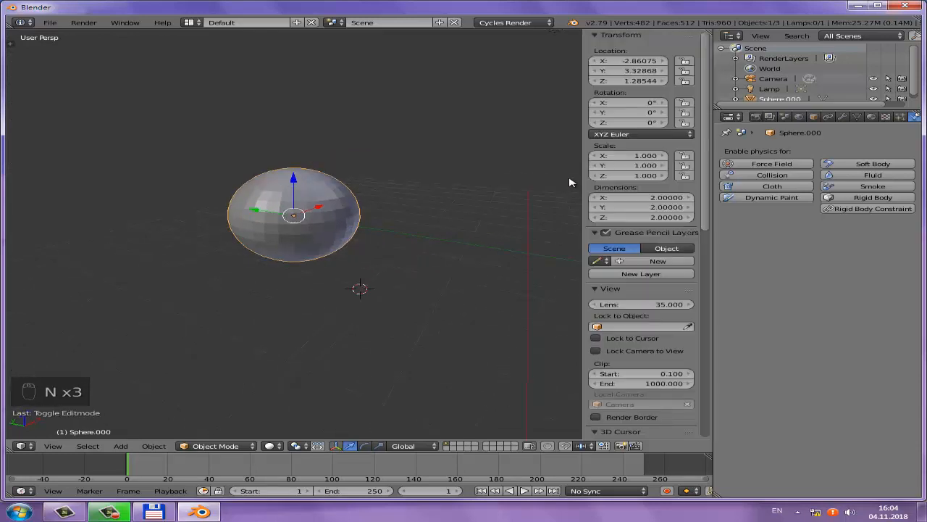
key("n")
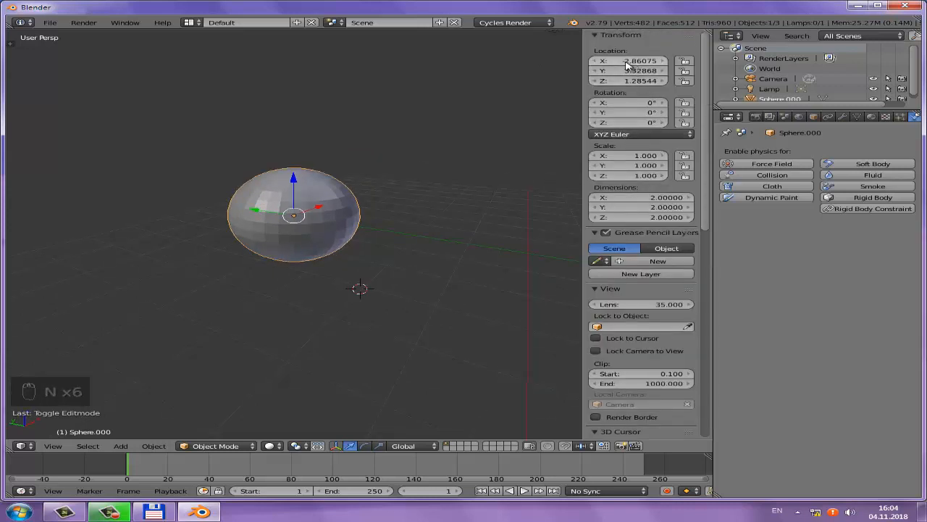
Set the sphere's location to X -2.16075, Y 3.89868 and Z 1.17544, and lock its Y location
left_click_drag(665, 66, 709, 68)
left_click(685, 71)
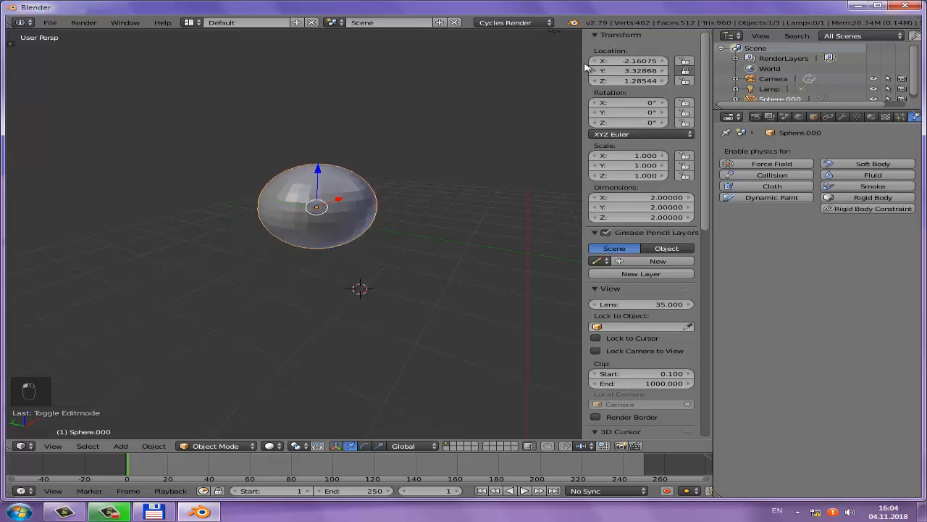
left_click_drag(632, 74, 584, 83)
Try to move the sphere freely, along the X axis and along the locked Y axis
key("g")
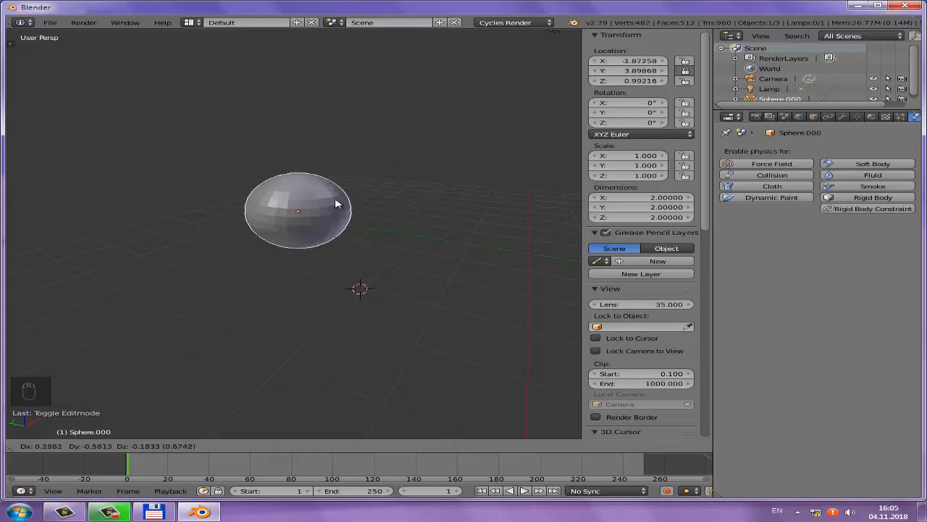
key("x")
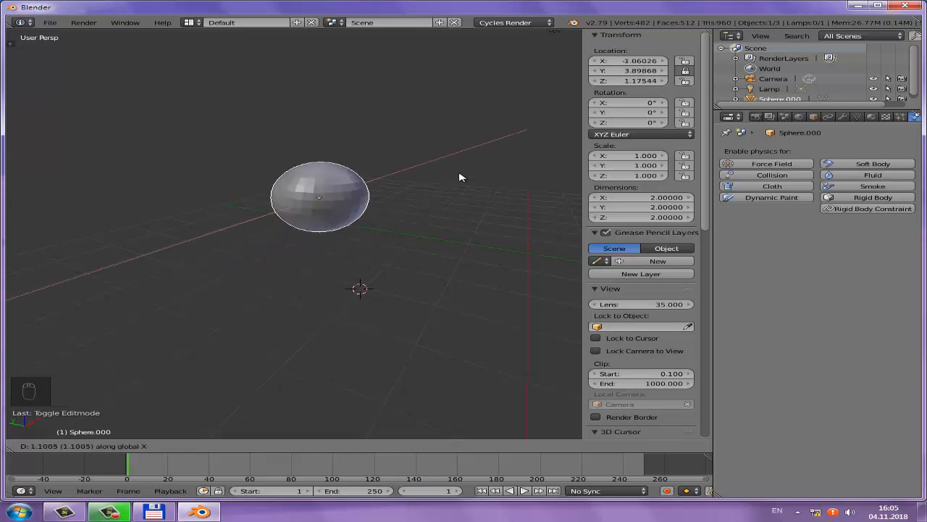
key("y")
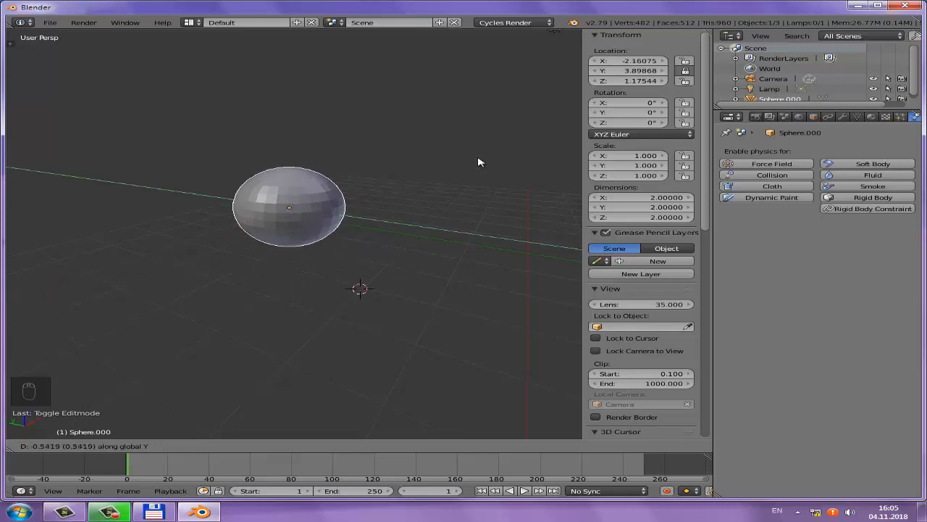
right_click(234, 210)
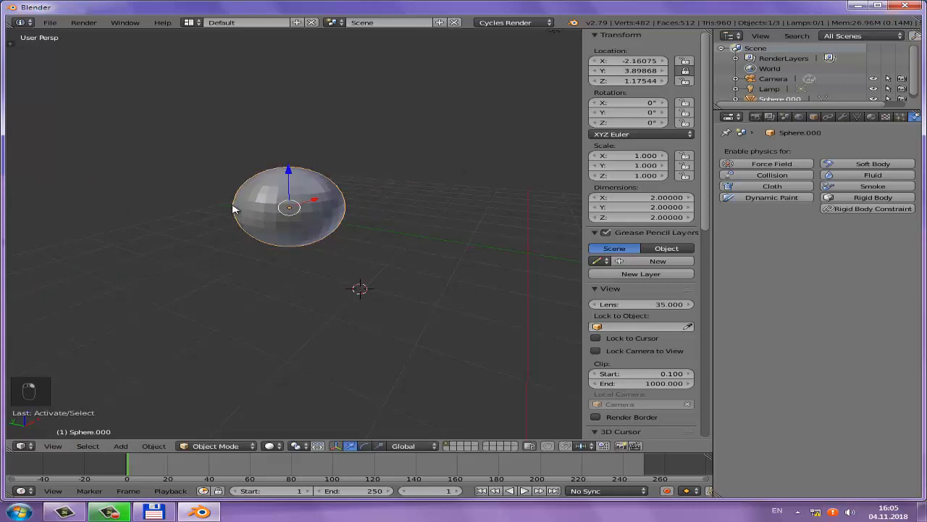
key("g")
key("y")
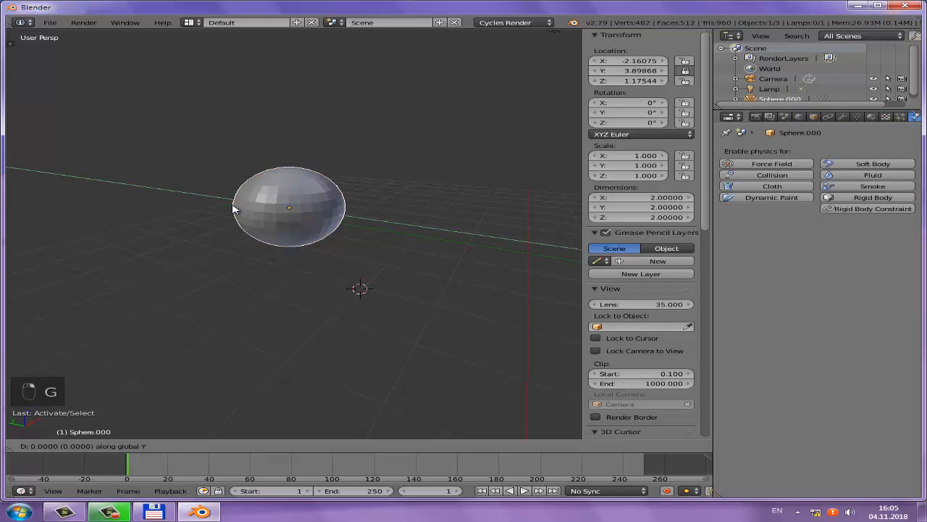
right_click(311, 222)
Try to move the sphere along the Z axis, leaving its original position in place
middle_click_drag(310, 221, 244, 216)
key("g")
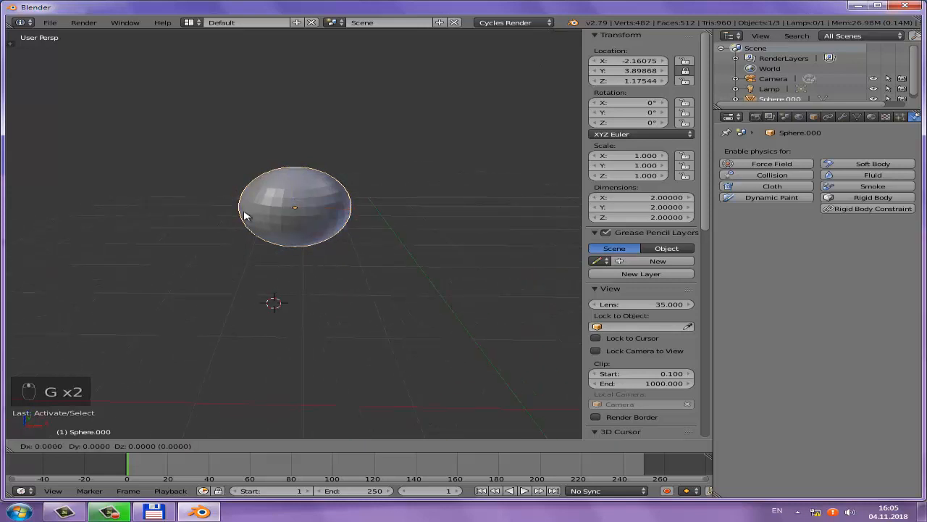
key("z")
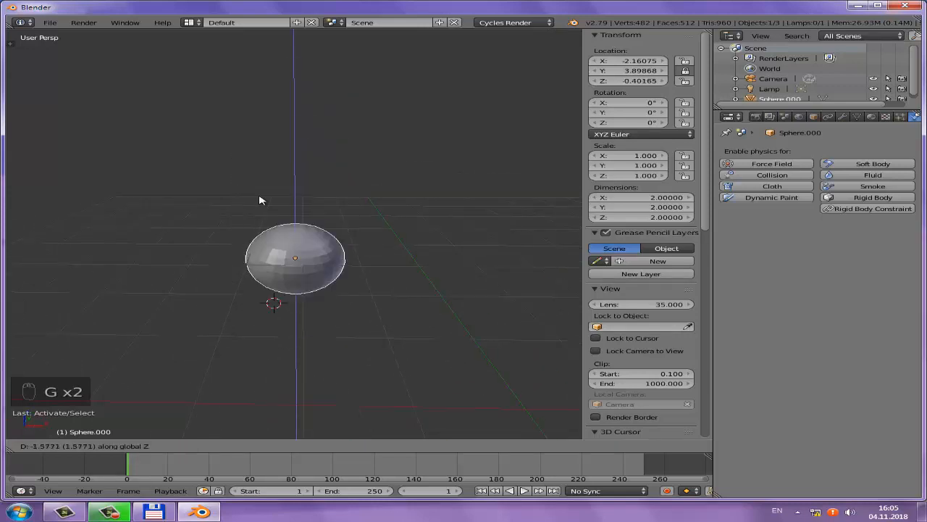
right_click(330, 207)
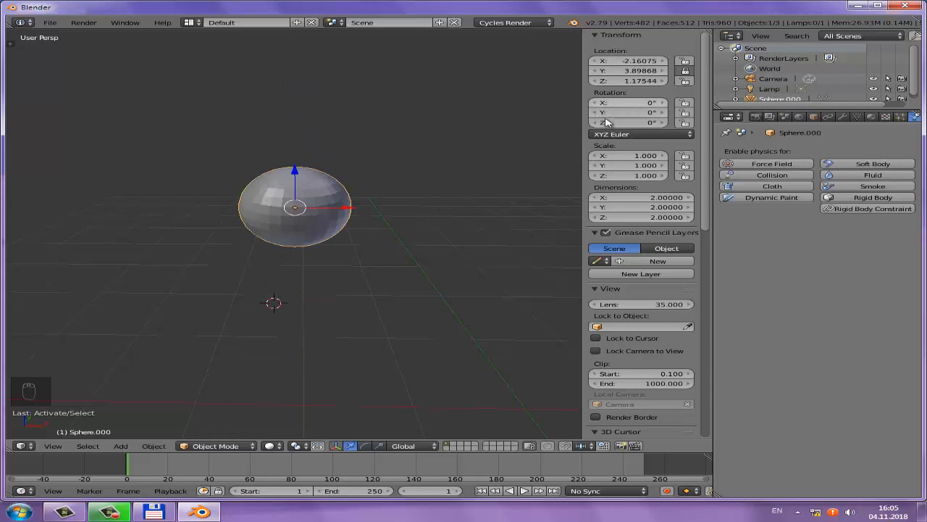
Set the sphere's Y rotation to 50.1° and its X scale to 2.050
mouse_move(660, 110)
left_mouse_down()
mouse_move(855, 120)
mouse_move(77, 124)
mouse_move(600, 139)
left_mouse_up()
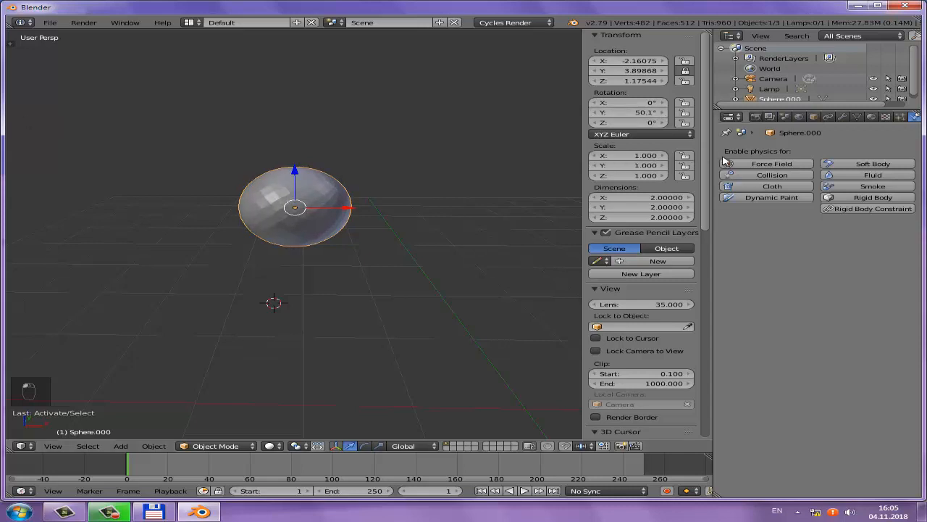
left_click(664, 157)
left_click(665, 158)
left_click(664, 158)
left_click(664, 157)
left_click(664, 158)
left_click(665, 158)
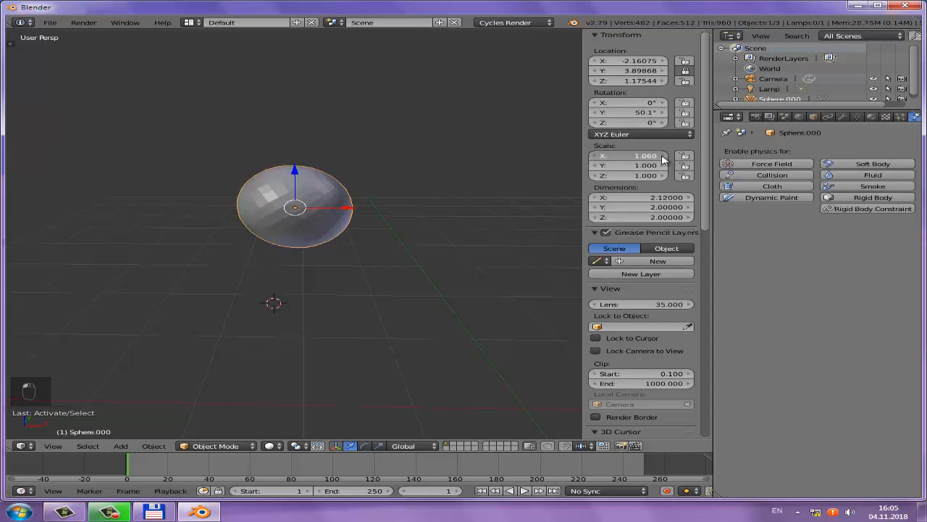
left_click(664, 158)
left_click(665, 158)
left_click_drag(664, 158, 725, 158)
Look through the remaining 3D view properties and delete the stretched sphere
scroll(652, 204, "down", 4)
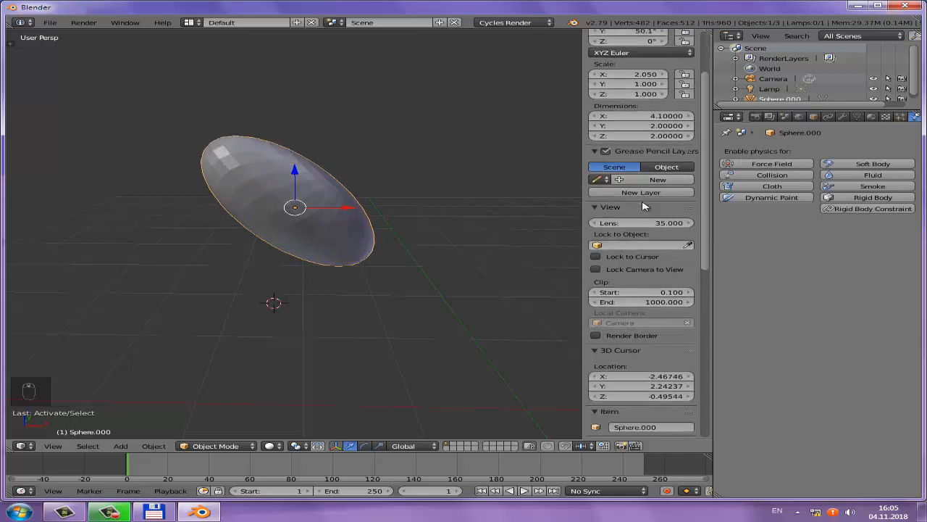
scroll(662, 211, "down", 4)
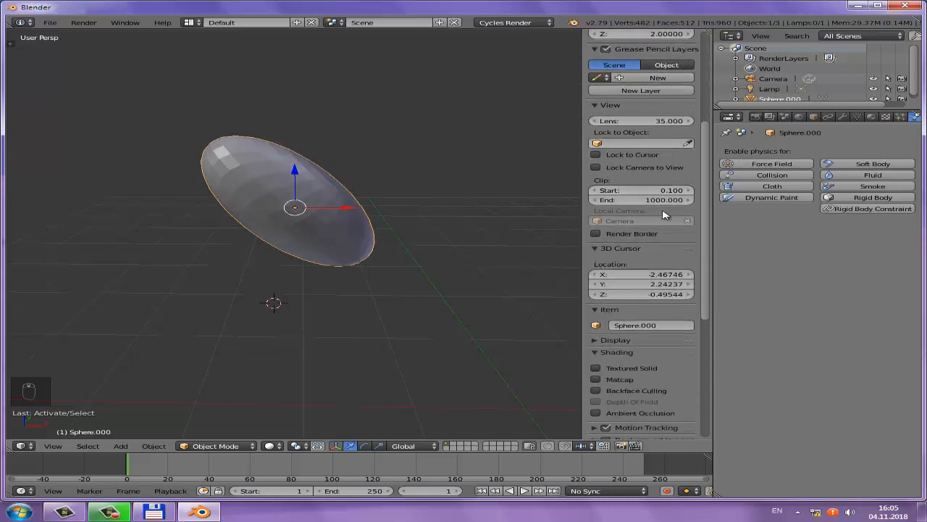
key("x")
left_click(406, 268)
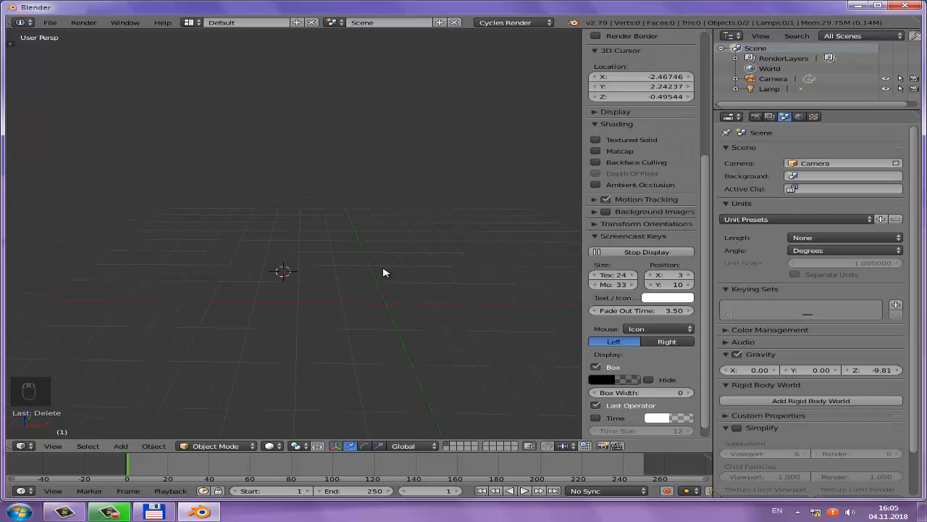
Place the 3D cursor freely at various spots around the empty scene
middle_click_drag(382, 271, 284, 244)
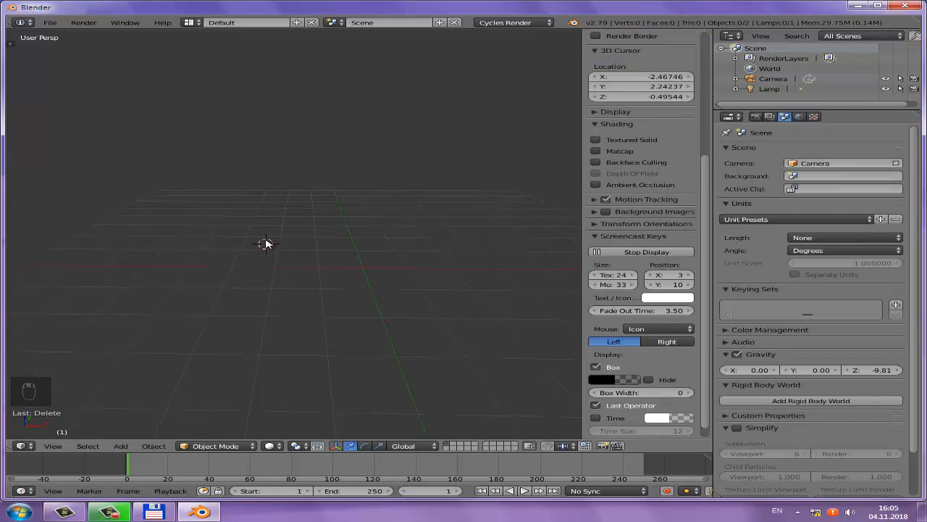
left_click(478, 193)
left_click(285, 170)
left_click(482, 304)
left_click(284, 300)
left_click(198, 179)
left_click(363, 126)
left_click(492, 238)
left_click(246, 130)
left_click(143, 169)
left_click(384, 170)
left_click(471, 253)
left_click(276, 234)
left_click(224, 176)
left_click(195, 284)
left_click(447, 233)
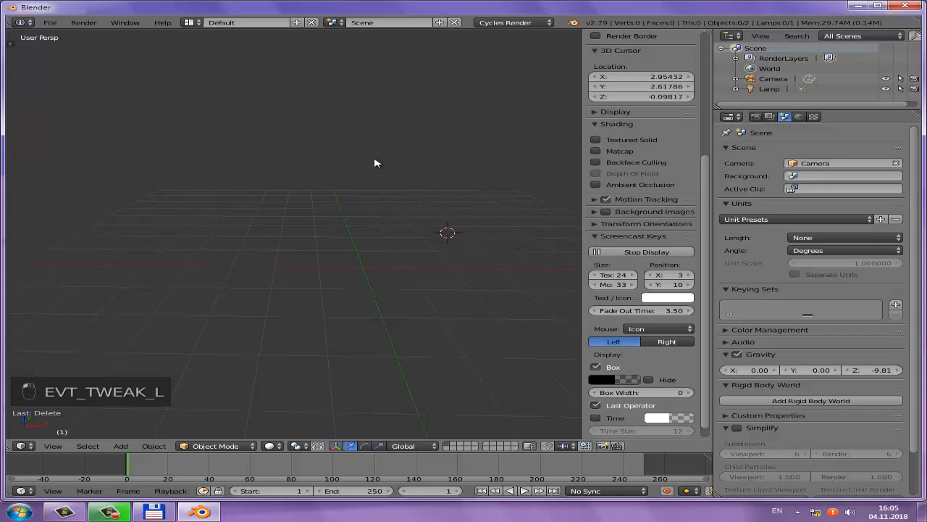
left_click(374, 163)
left_click(259, 197)
Snap the 3D cursor to the centre of the scene
middle_click_drag(420, 229, 334, 299)
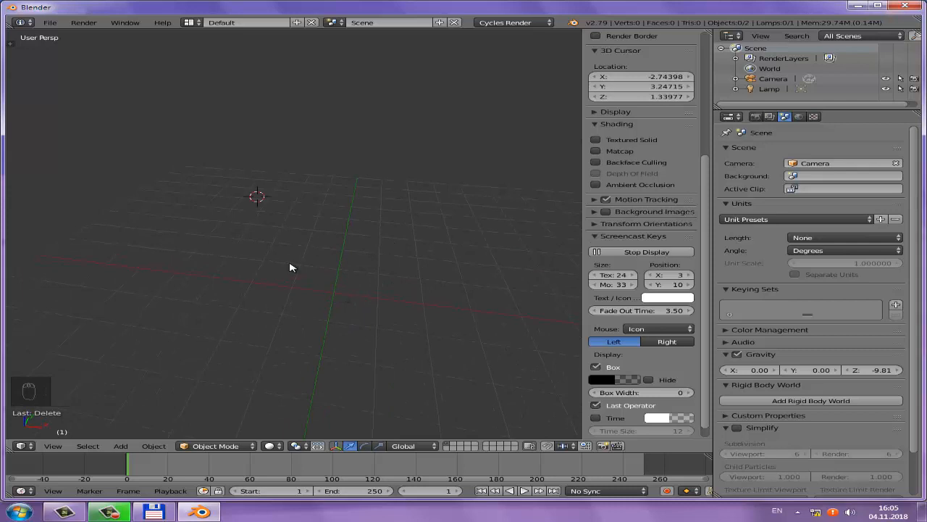
key("shift+s")
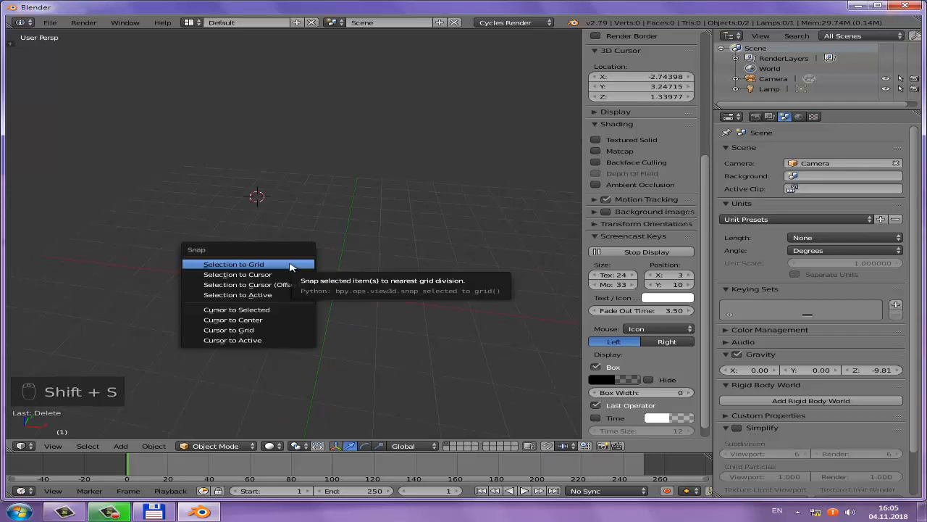
left_click(244, 324)
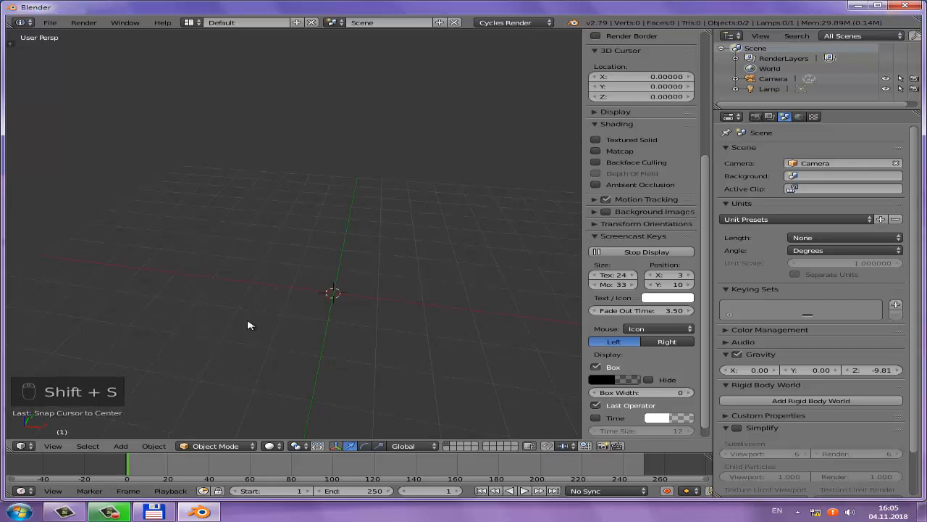
Place the 3D cursor at about X -6.47, Y -0.13, Z 1.41 and add a torus mesh there
middle_click_drag(329, 275, 375, 233)
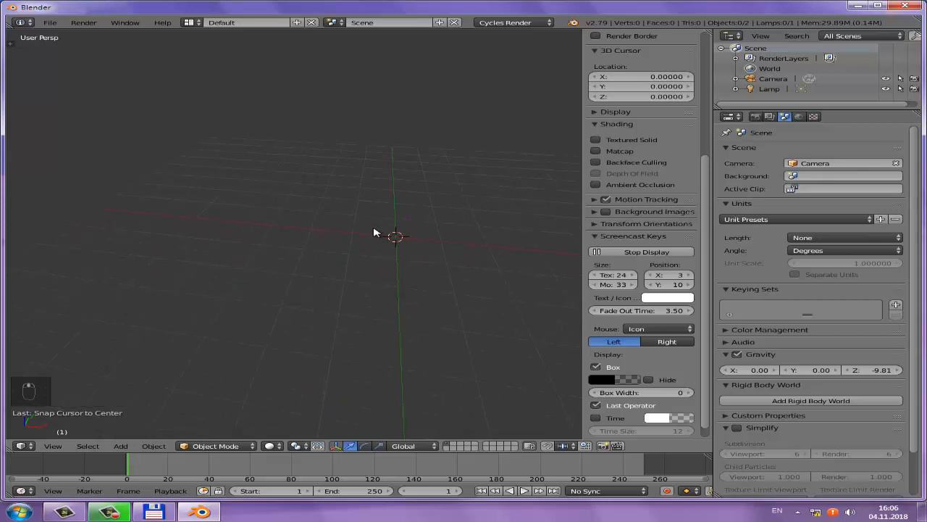
left_click(122, 182)
key("shift+a")
mouse_move(122, 181)
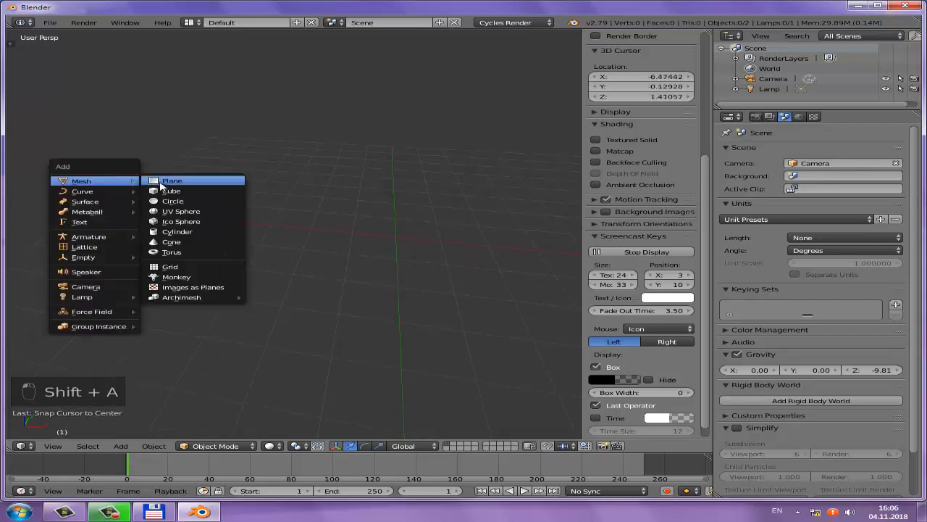
left_click(176, 253)
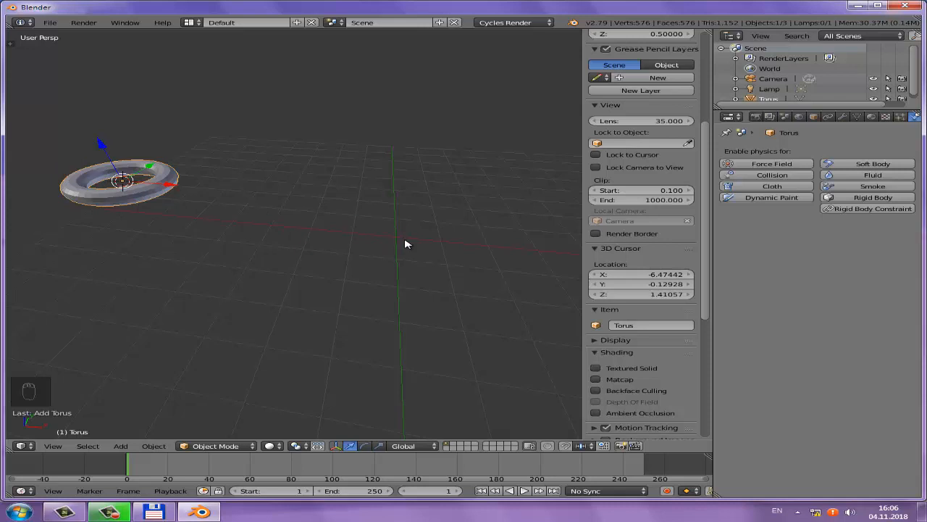
Snap the 3D cursor to the scene centre and snap the torus to the cursor
key("shift+s")
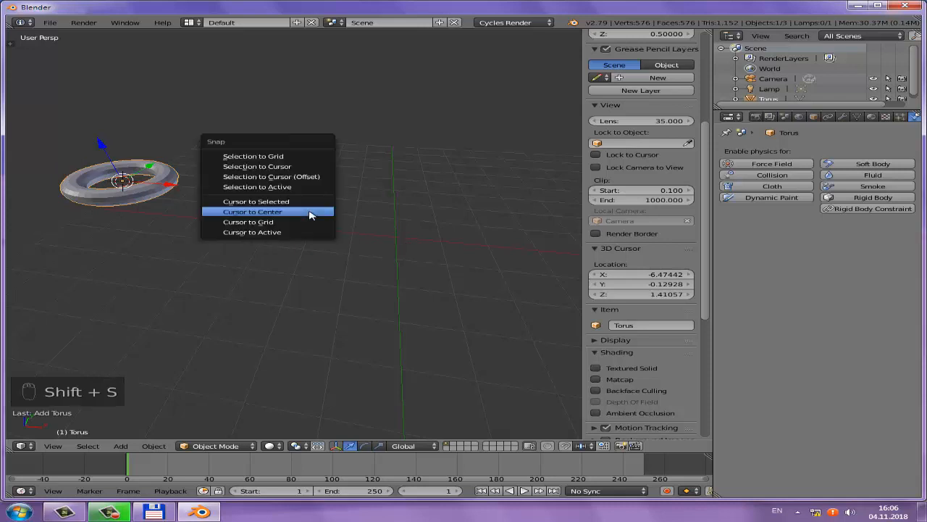
left_click(245, 214)
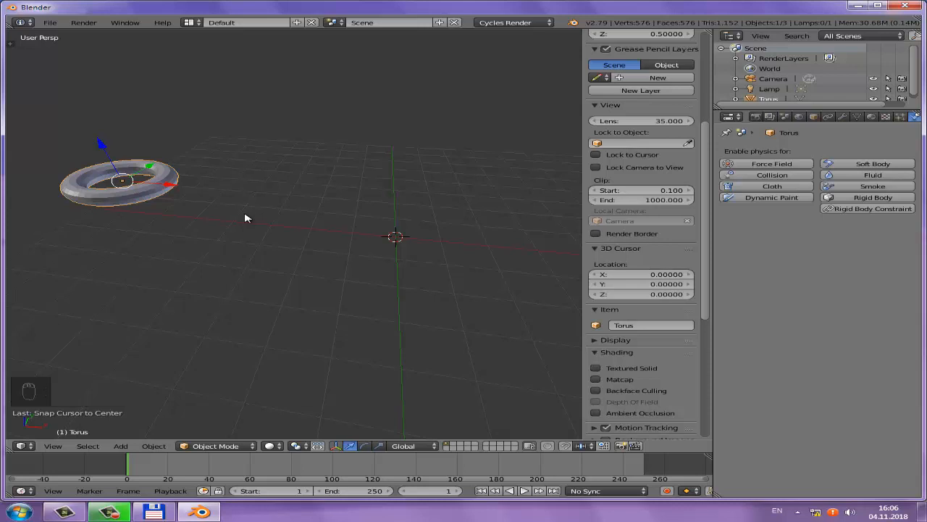
key("shift+s")
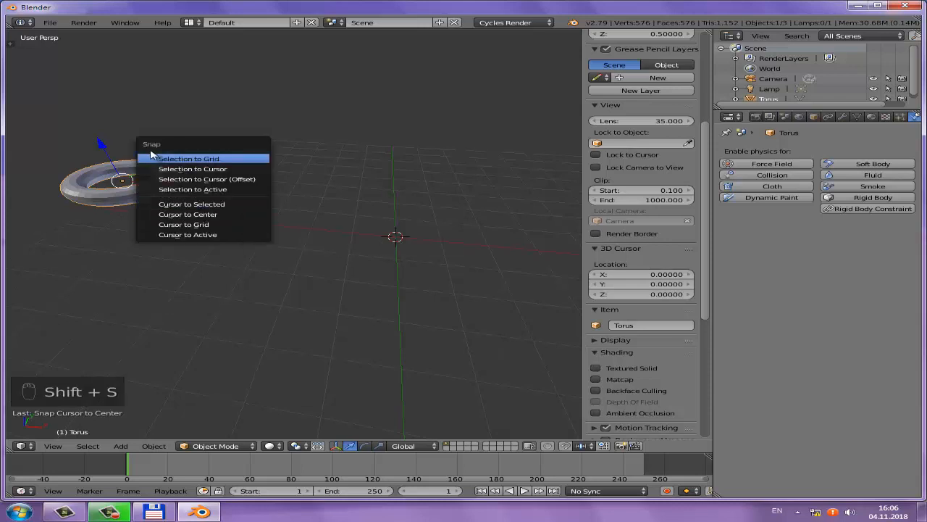
left_click(173, 168)
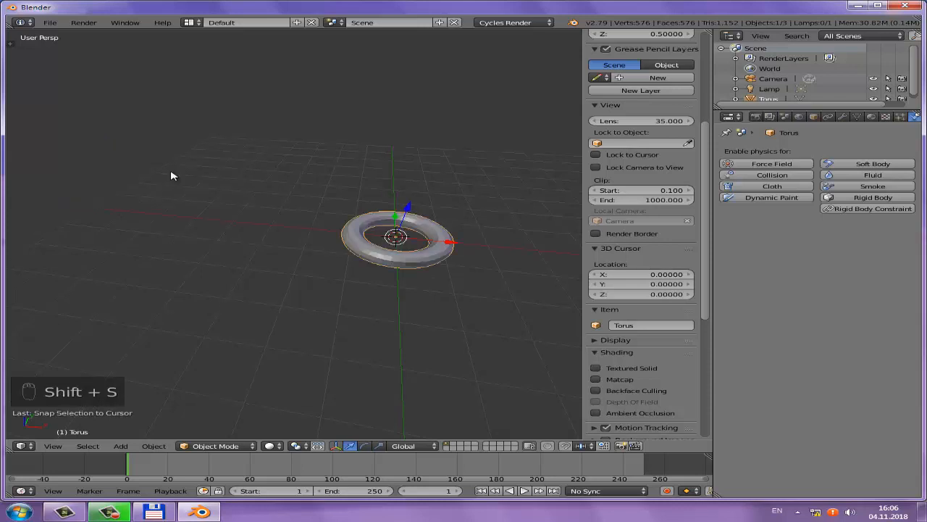
Place the 3D cursor at about X -2.75, Y 3.21, Z 2.58 and snap the torus to it
middle_click_drag(358, 229, 334, 252)
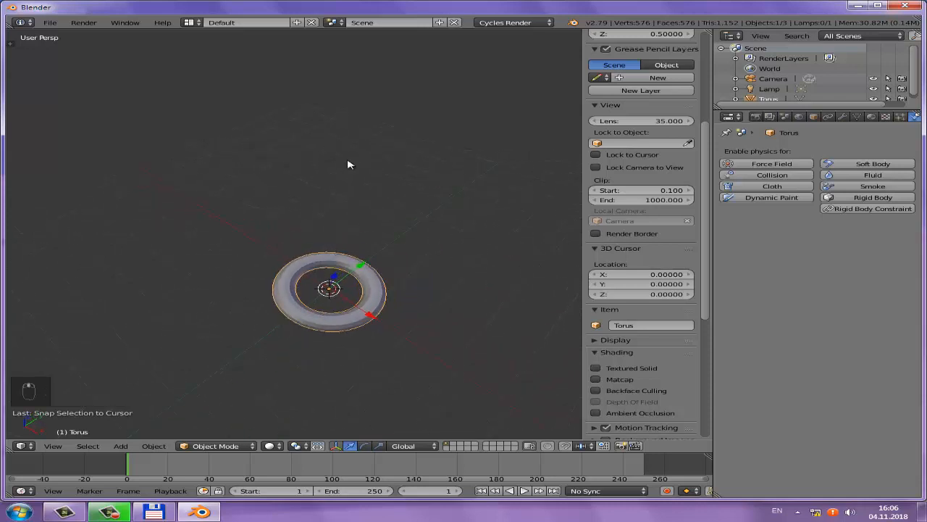
left_click(344, 132)
left_click(344, 134)
key("shift+s")
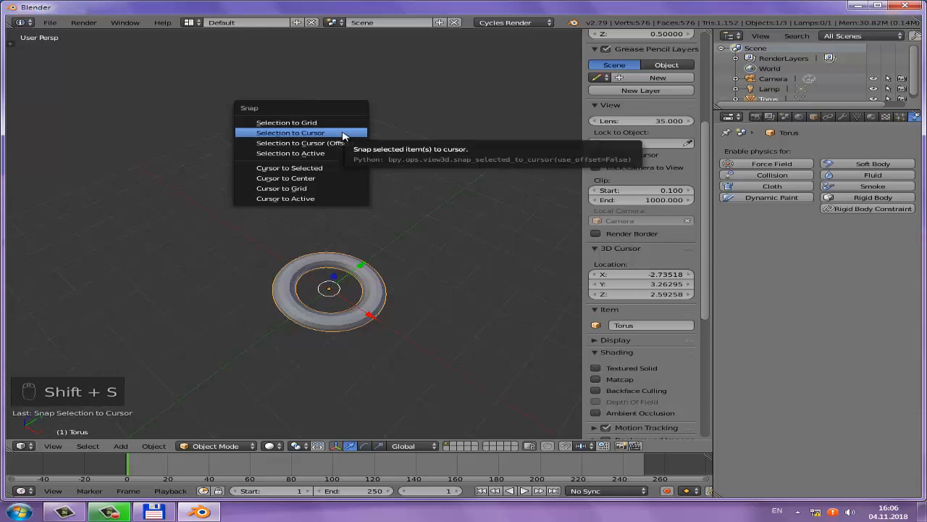
left_click(343, 136)
Snap the 3D cursor back to the scene centre and delete the torus
middle_click_drag(348, 169, 449, 152)
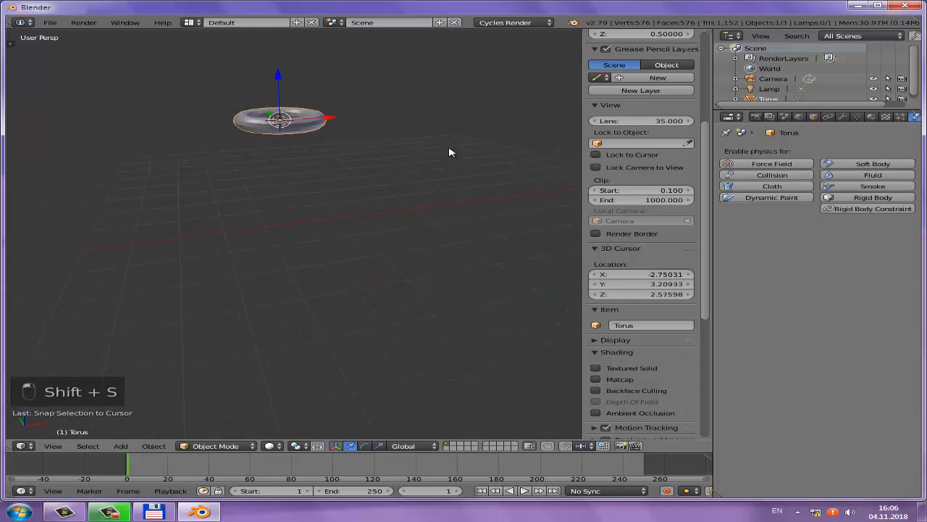
key("shift+s")
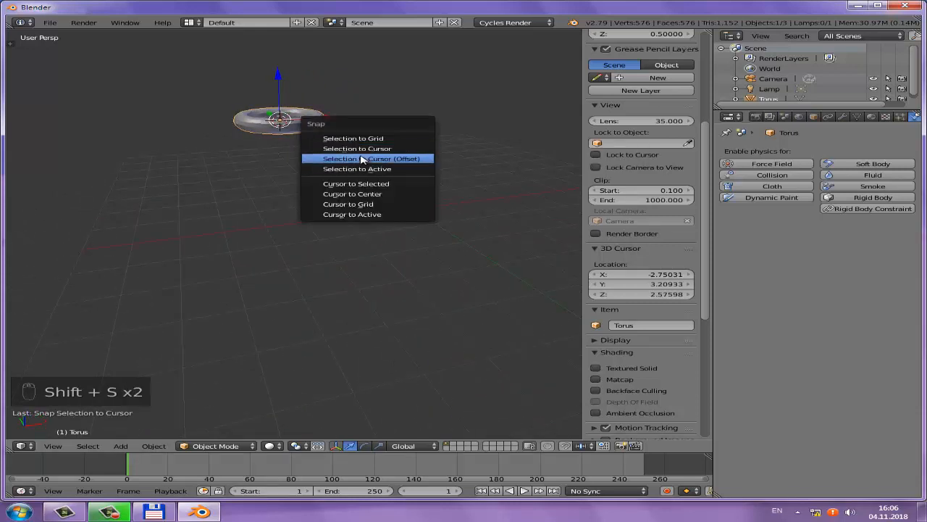
left_click(345, 194)
mouse_move(358, 210)
middle_mouse_down()
mouse_move(412, 218)
mouse_move(377, 232)
mouse_move(369, 224)
middle_mouse_up()
right_click(310, 130)
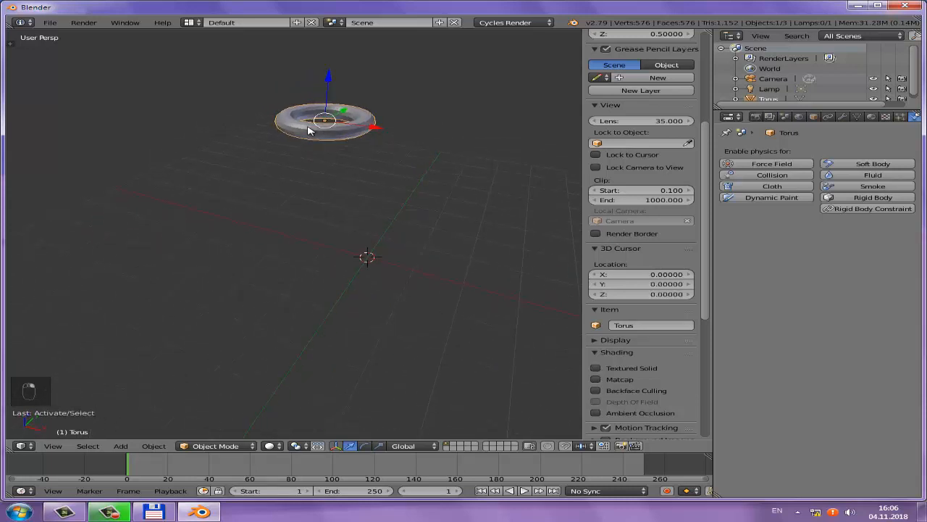
key("x")
left_click(325, 143)
Add a UV sphere mesh at the 3D cursor in the scene centre
middle_click_drag(325, 143, 328, 190)
key("shift+a")
mouse_move(335, 193)
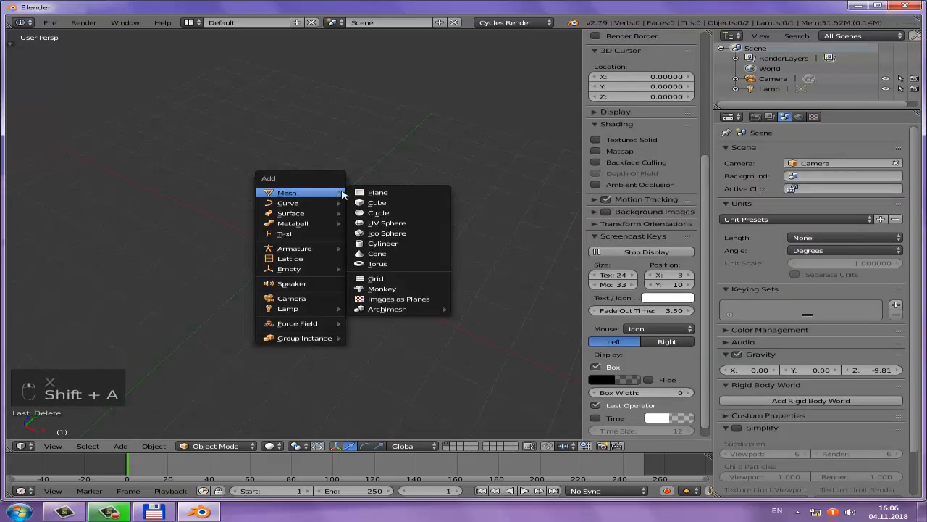
left_click(389, 222)
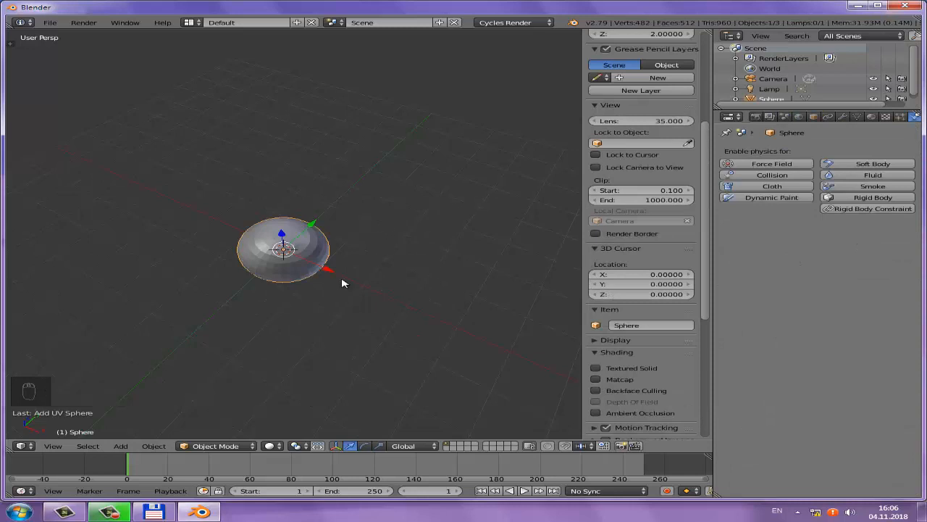
Switch to the camera view and show the render settings in a narrower properties editor
key("KP_0")
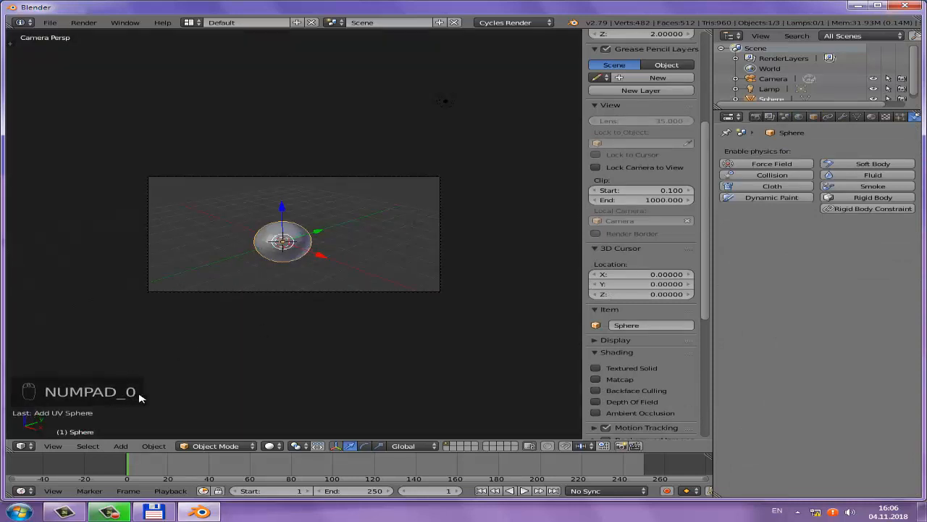
left_click(756, 117)
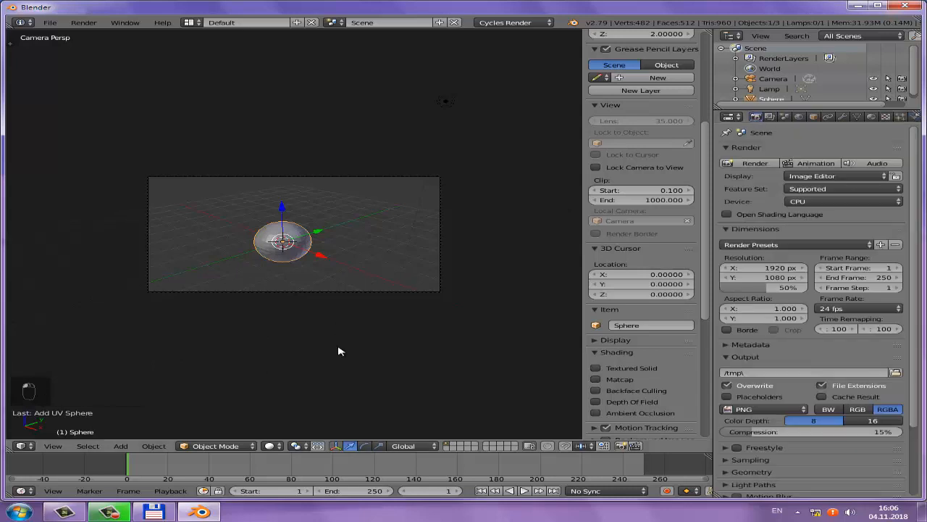
left_click_drag(717, 222, 739, 221)
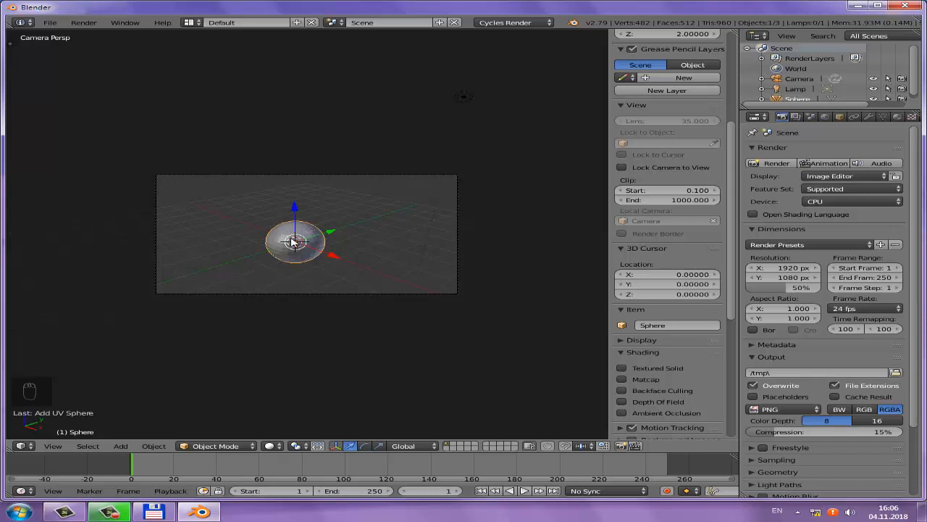
Enable Lock Camera to View in the camera view and orbit the camera to frame the sphere from a new angle
middle_click_drag(294, 241, 324, 251)
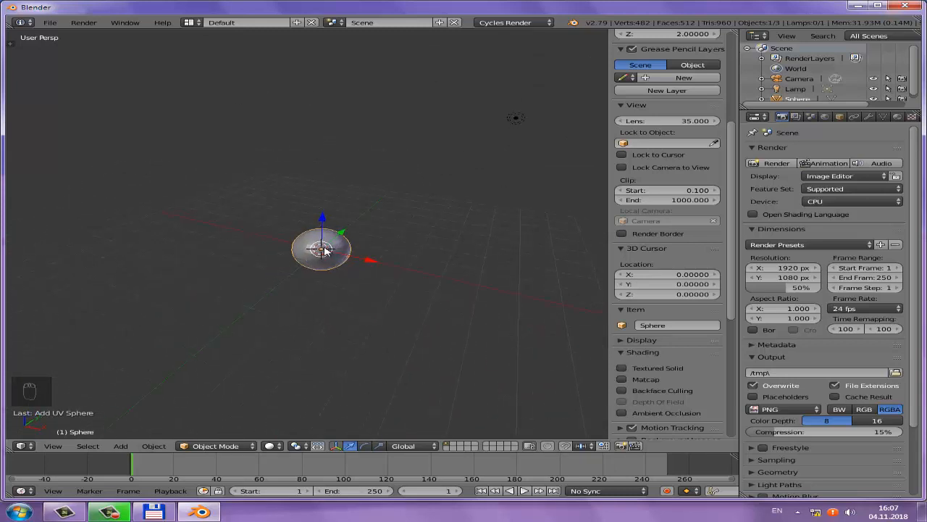
key("KP_0")
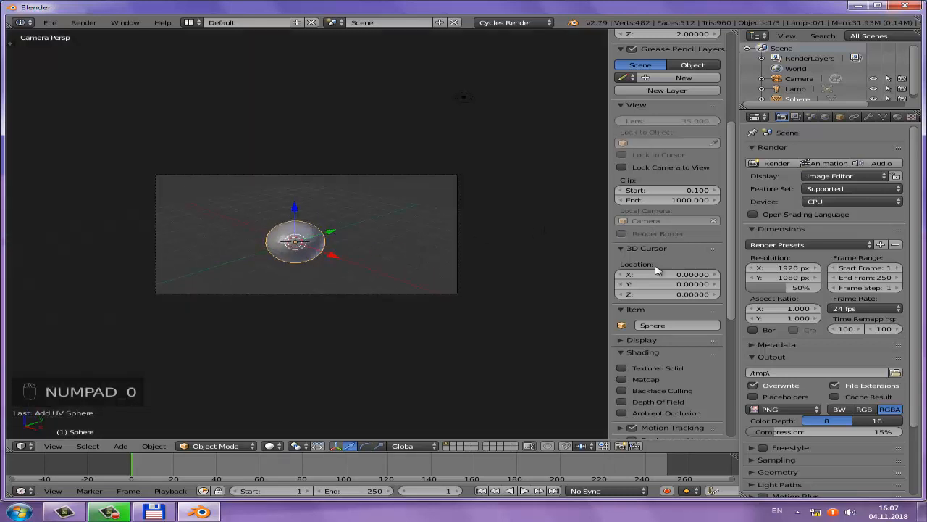
scroll(652, 268, "up", 3)
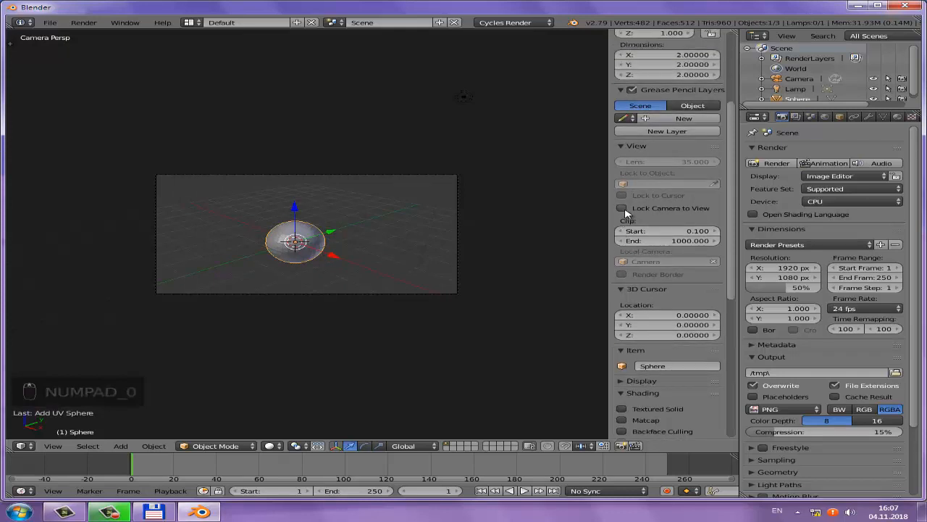
left_click(622, 209)
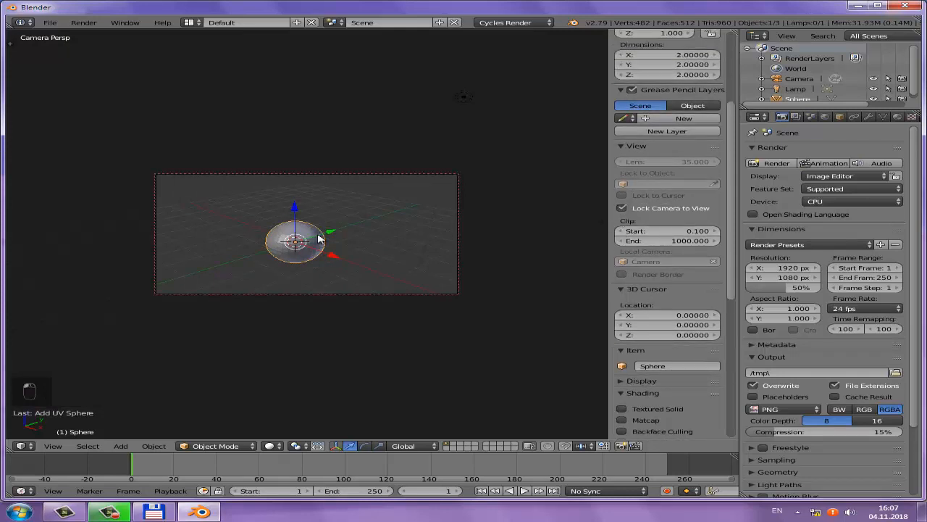
middle_click_drag(320, 239, 366, 252)
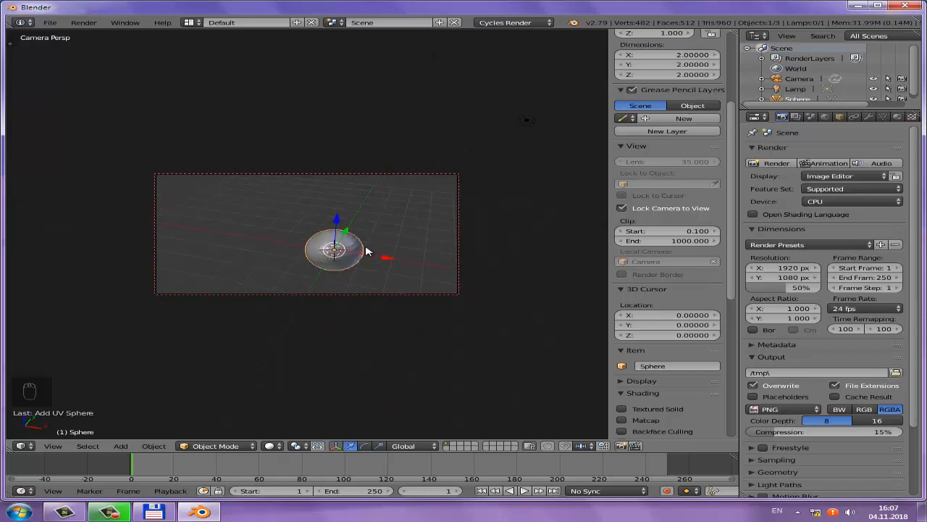
Check the camera's placement from the front and side orthographic views, and turn off Lock Camera to View
key("KP_1")
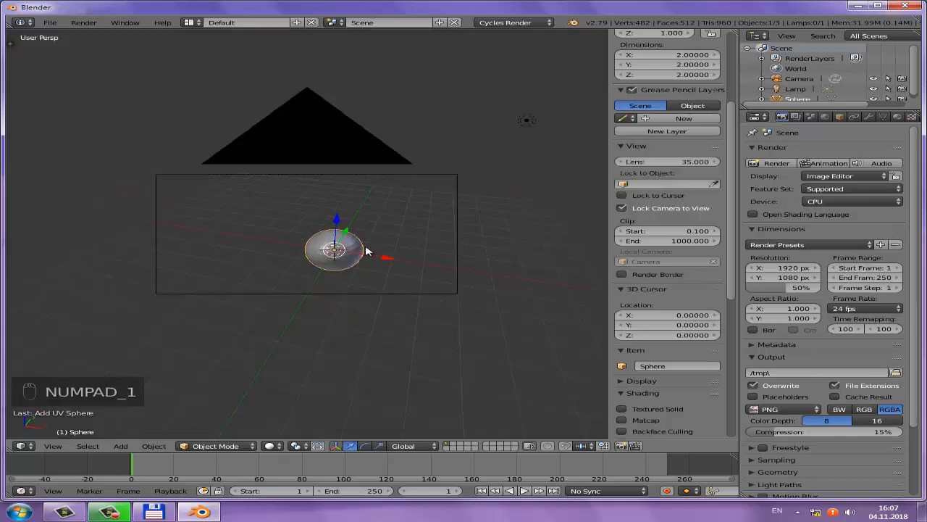
middle_click_drag(397, 223, 385, 243)
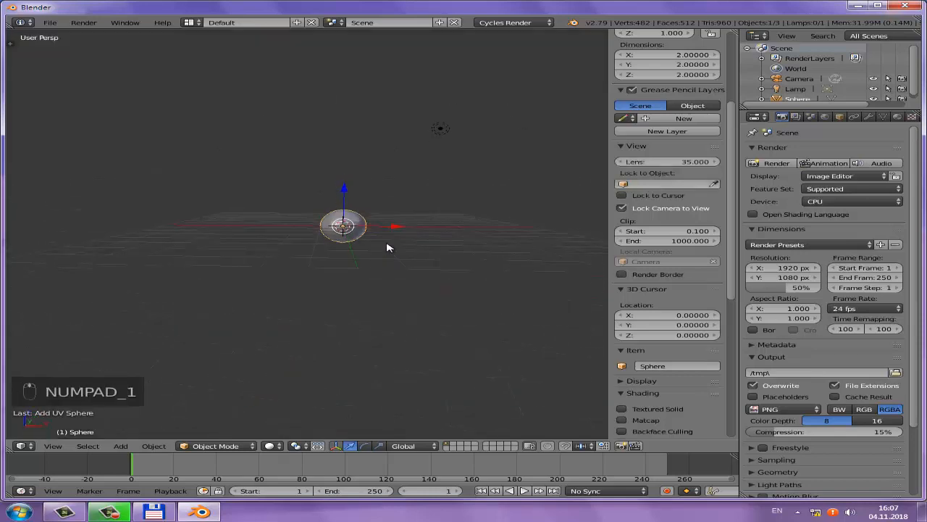
key("KP_1")
key("KP_5")
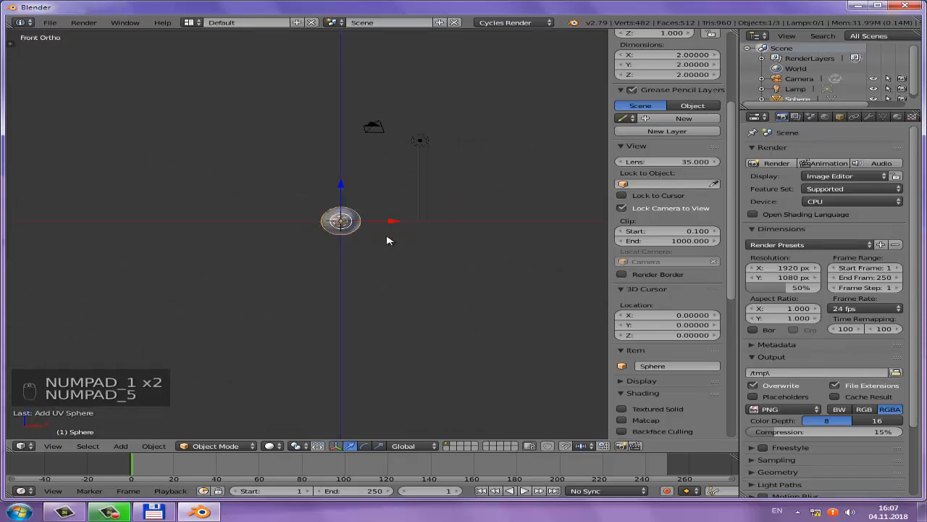
key("KP_3")
middle_click_drag(375, 230, 596, 267)
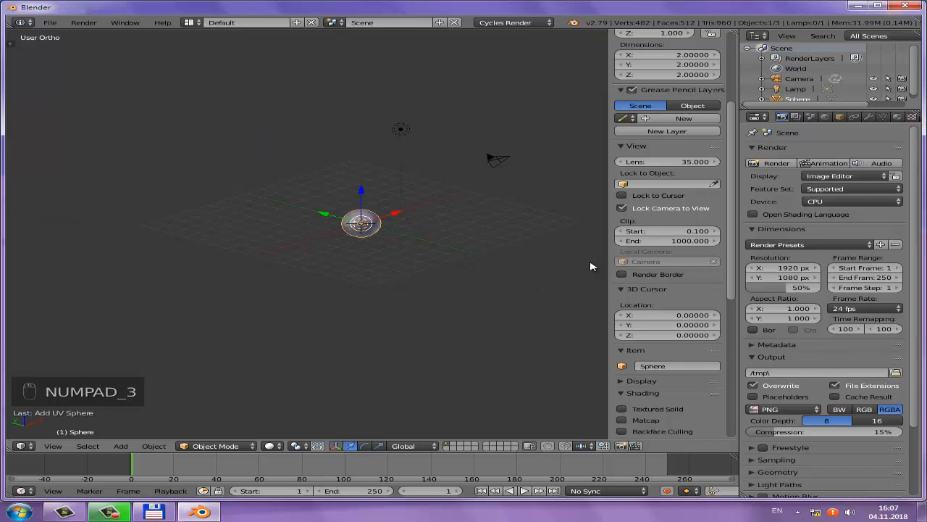
key("KP_0")
middle_click_drag(387, 254, 484, 228)
left_click(622, 209)
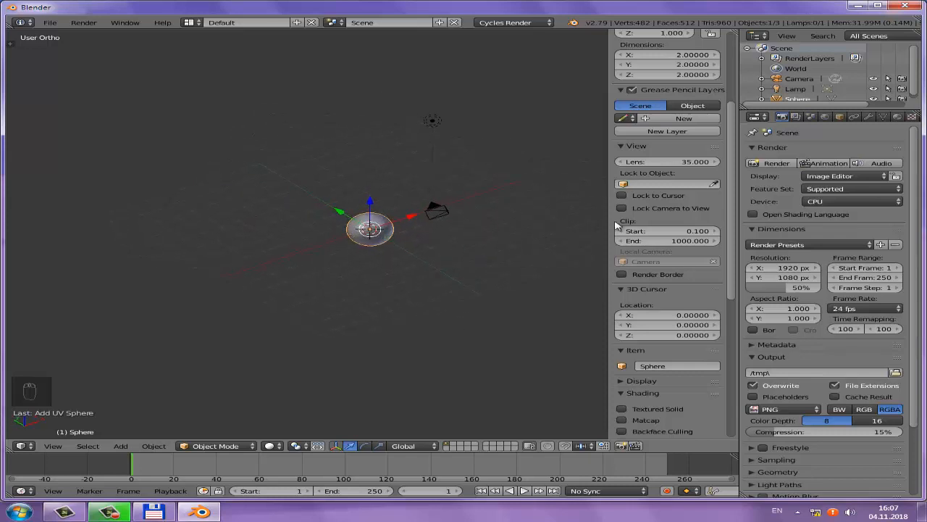
Look over the 3D view's Display options and collapse them again
scroll(661, 265, "down", 5)
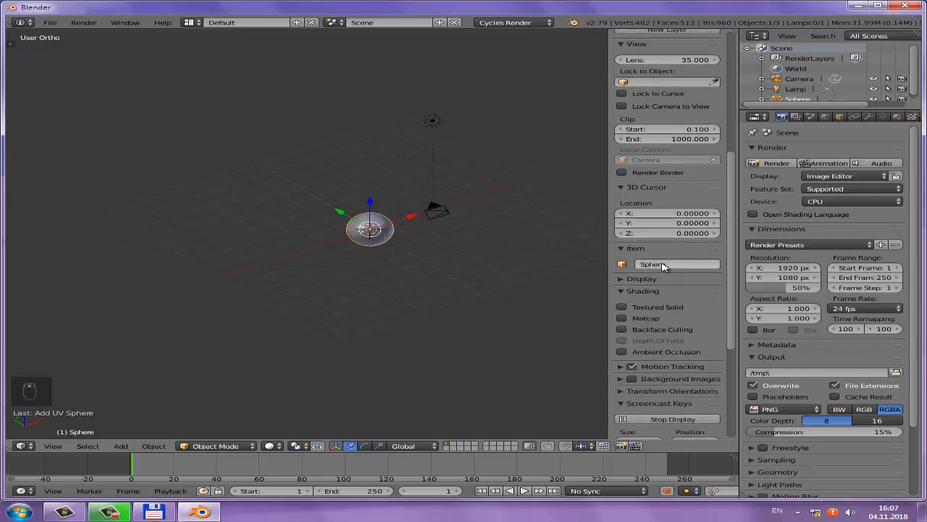
scroll(661, 265, "down", 5)
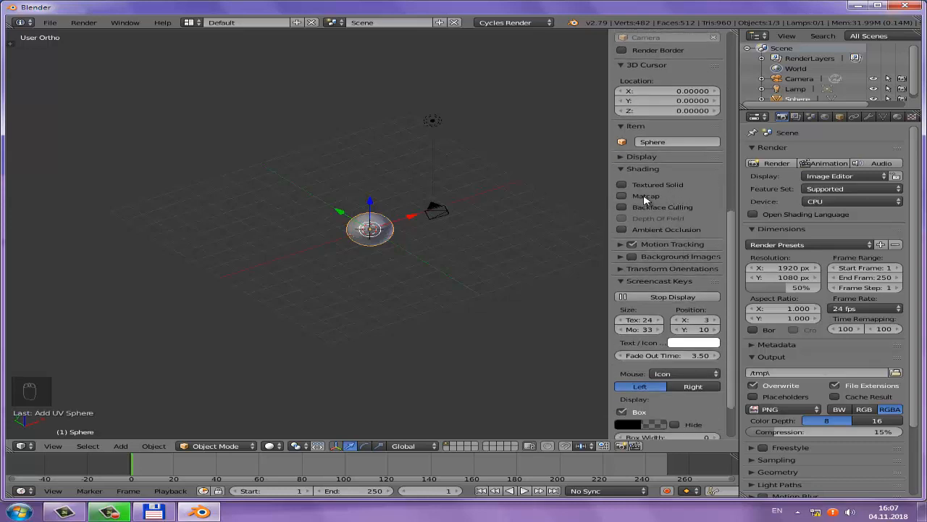
left_click(645, 157)
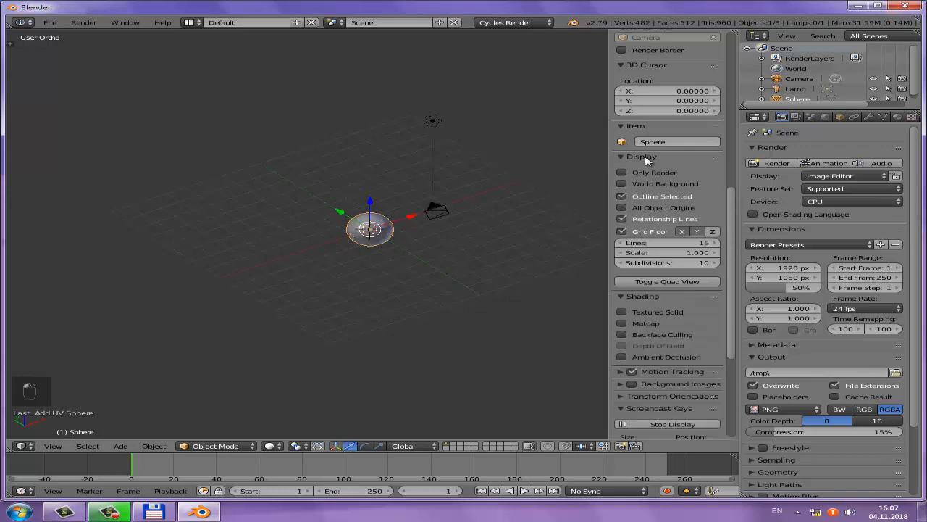
left_click(646, 158)
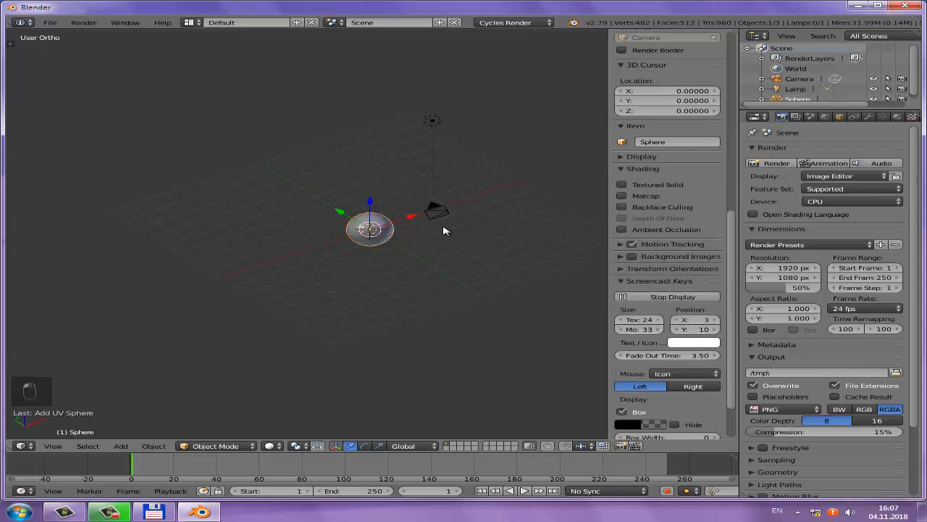
Apply smooth shading to the sphere and inspect its surface up close
scroll(402, 239, "up", 4)
middle_click_drag(470, 232, 512, 205)
scroll(403, 210, "up", 2)
middle_click_drag(402, 210, 375, 245, "shift")
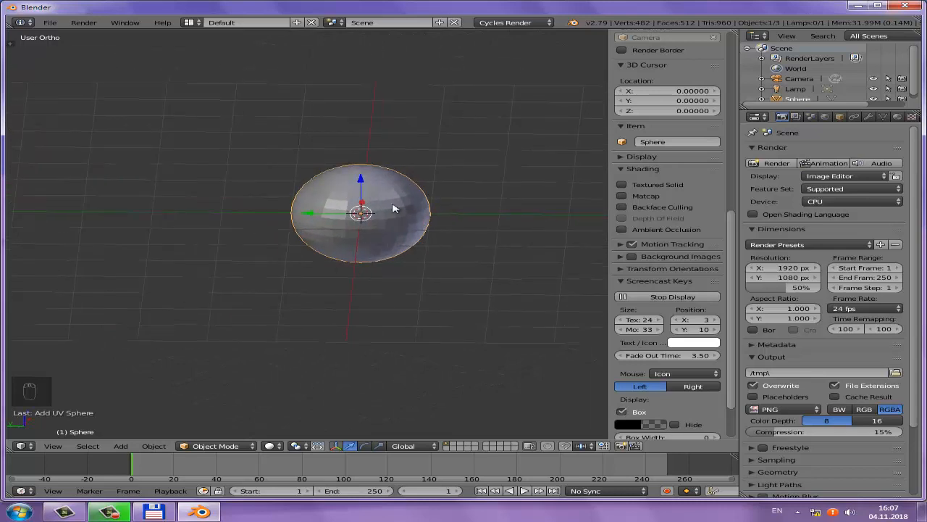
middle_click_drag(394, 209, 427, 235)
key("t")
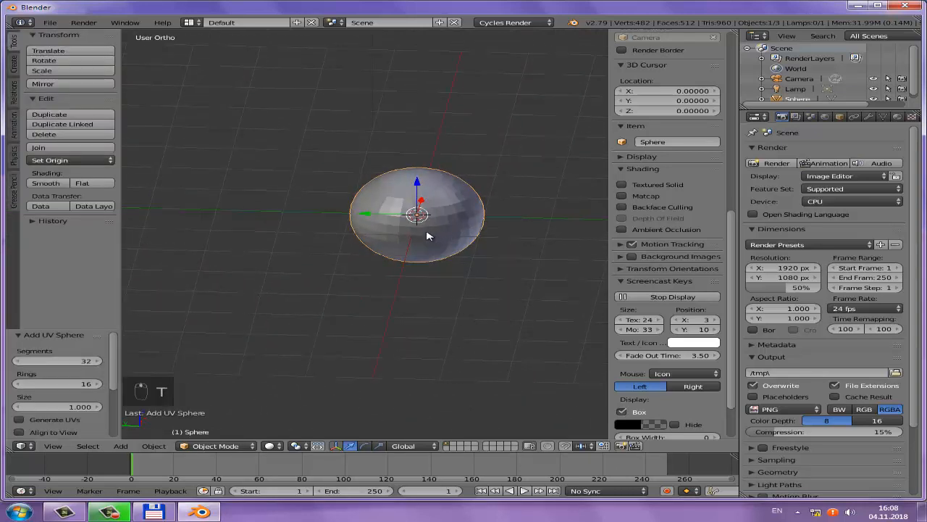
left_click(32, 182)
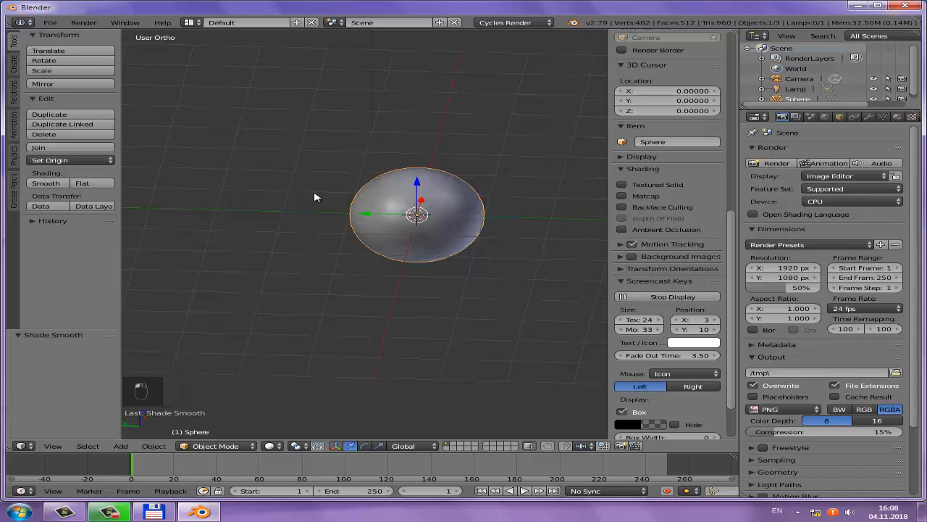
key("t")
mouse_move(317, 196)
middle_mouse_down()
mouse_move(284, 153)
mouse_move(192, 172)
mouse_move(468, 180)
mouse_move(407, 173)
mouse_move(316, 201)
middle_mouse_up()
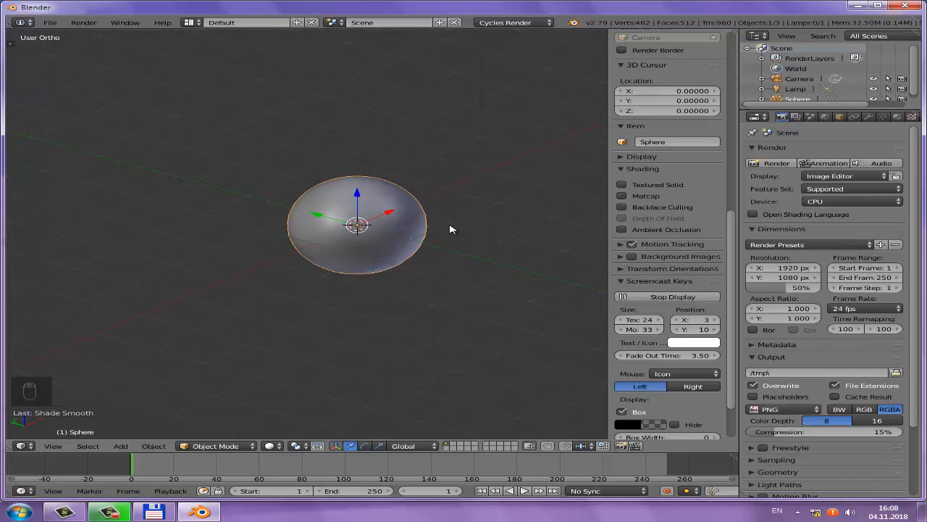
Enable Matcap shading in the 3D view and preview the sphere with the red clay matcap
left_click(624, 197)
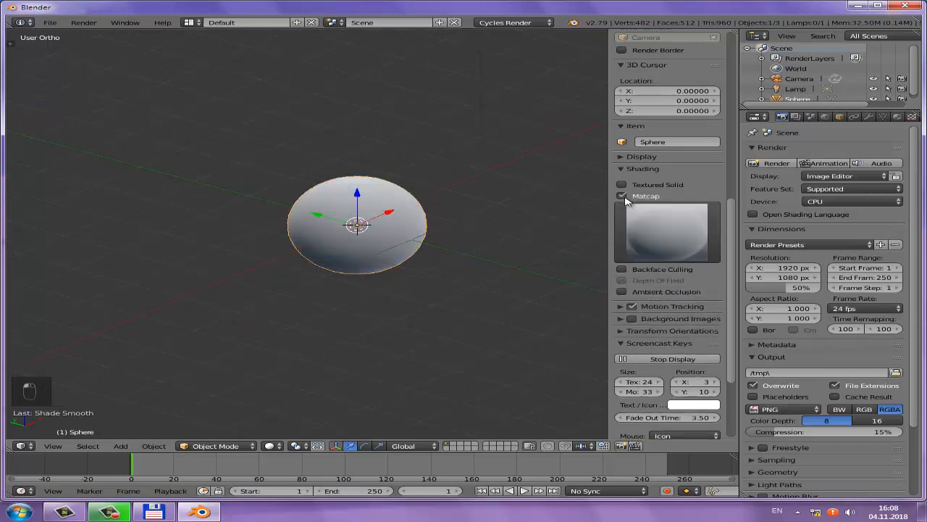
left_click(668, 242)
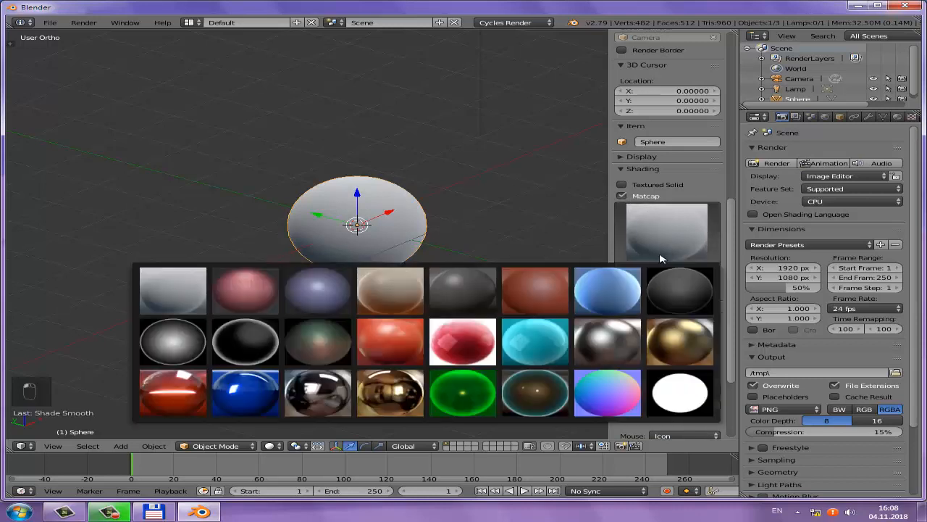
left_click(545, 297)
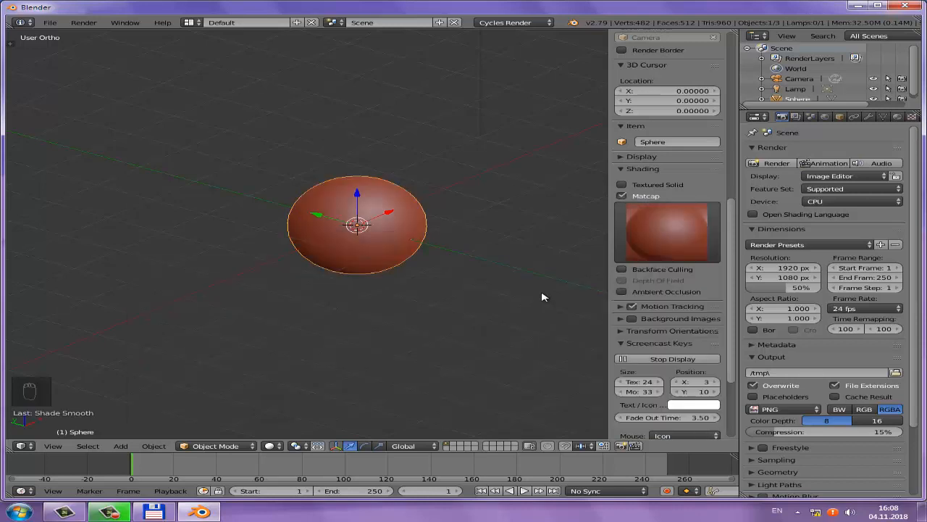
middle_click_drag(403, 227, 452, 230)
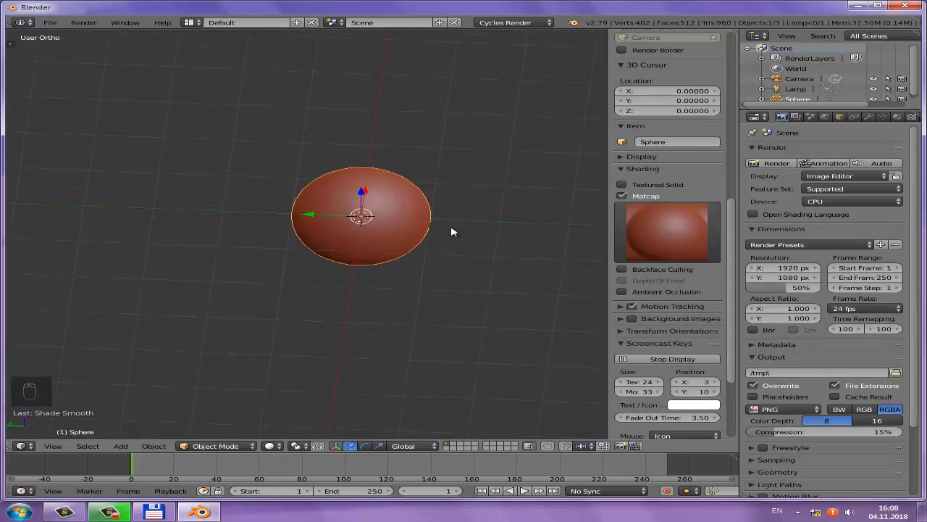
Try the satin gold and the reflective gold matcaps on the sphere, and turn Matcap shading back off
left_click(673, 236)
left_click(678, 333)
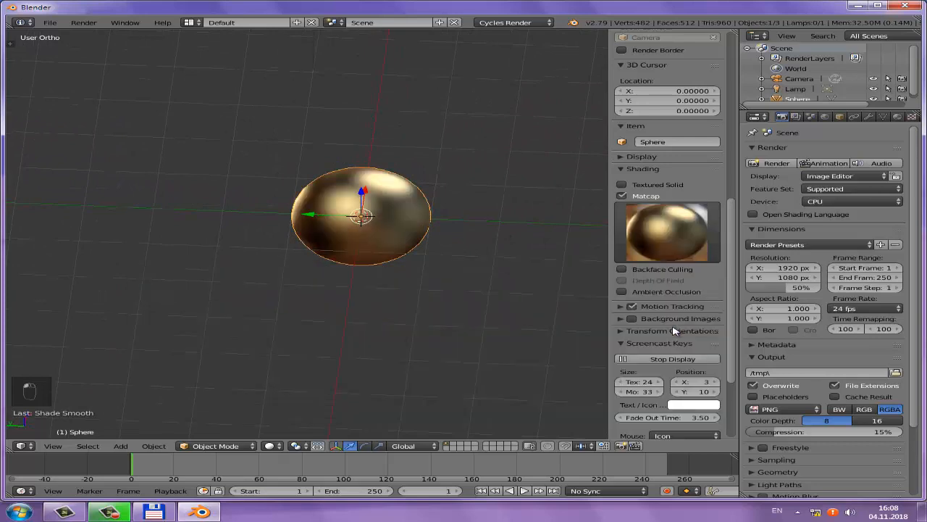
left_click(665, 235)
left_click(390, 393)
middle_click_drag(419, 275, 406, 243)
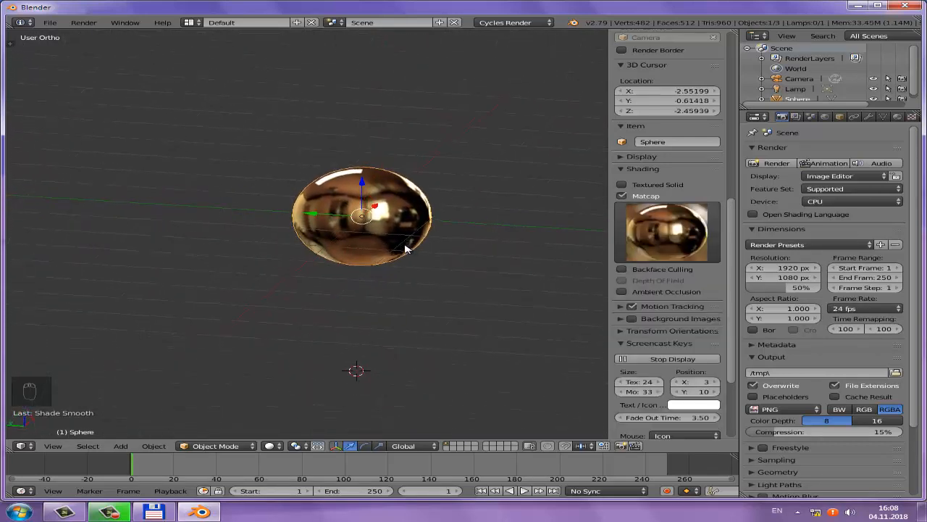
left_click(622, 196)
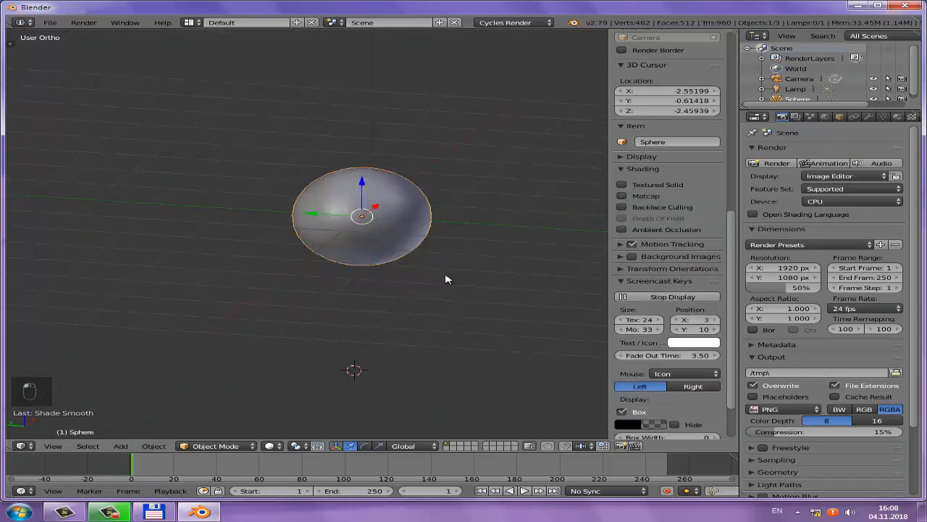
middle_click_drag(445, 275, 395, 253)
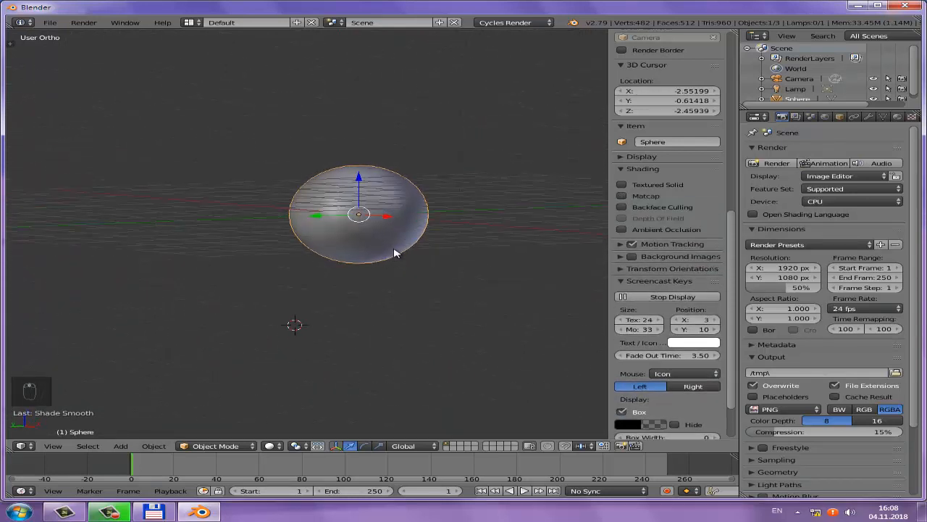
Collapse the Screencast Keys settings, enable Background Images and add an empty image slot in the front orthographic view
left_click(622, 281)
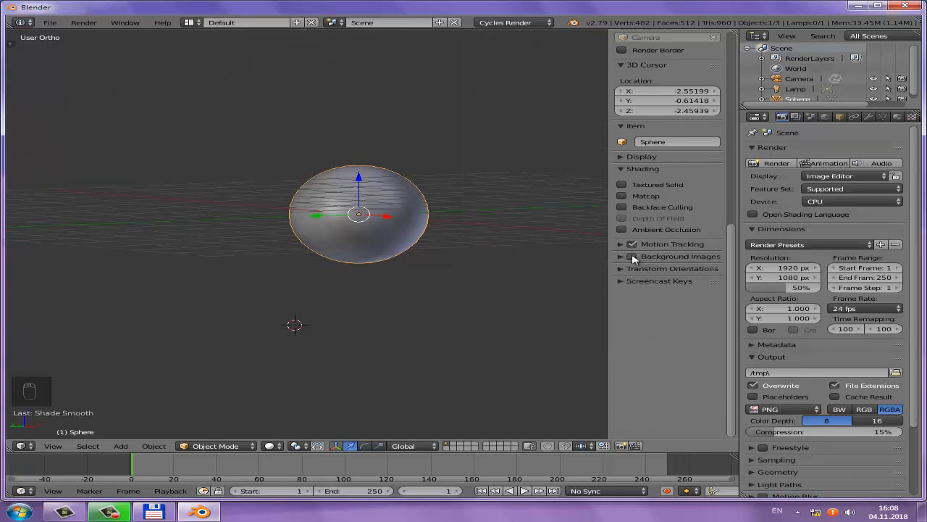
left_click(633, 258)
mouse_move(422, 294)
middle_mouse_down()
mouse_move(386, 280)
mouse_move(558, 289)
mouse_move(463, 307)
mouse_move(437, 247)
mouse_move(463, 283)
middle_mouse_up()
key("n")
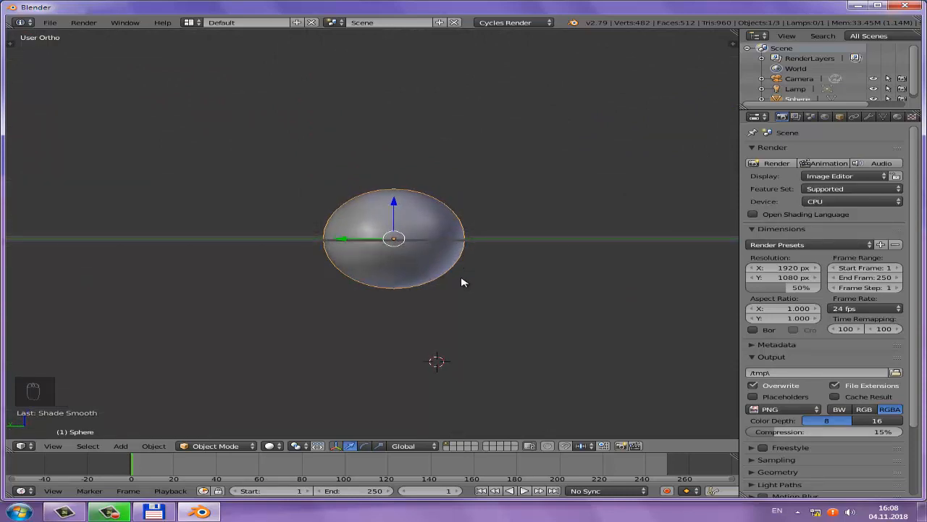
key("KP_1")
middle_click_drag(398, 248, 428, 250, "shift")
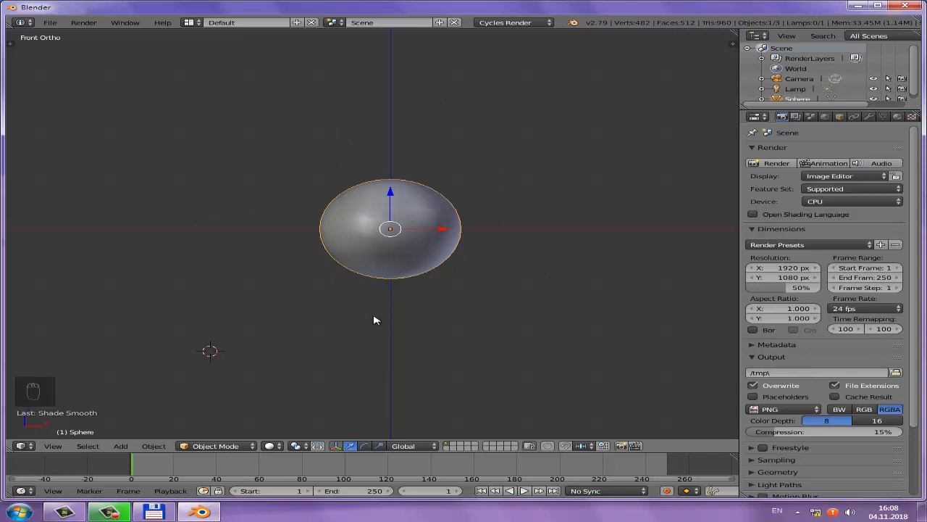
key("n")
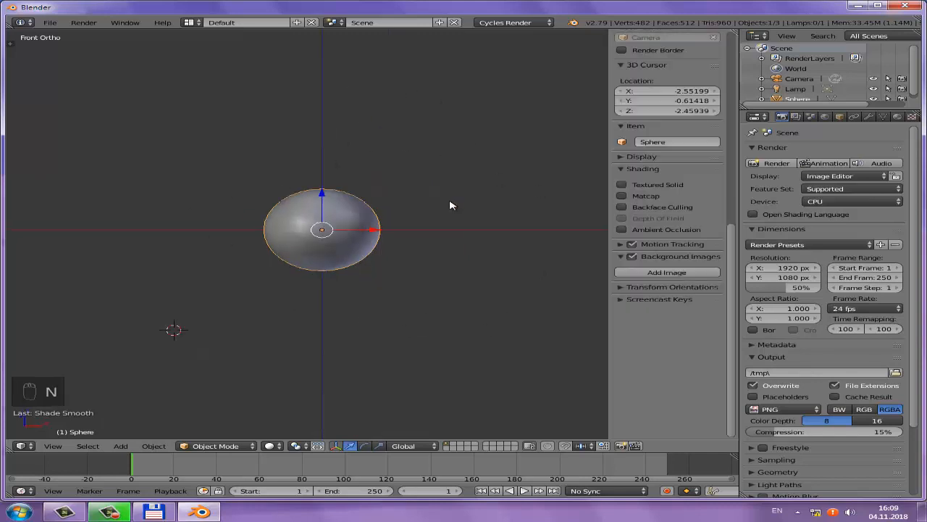
left_click(664, 274)
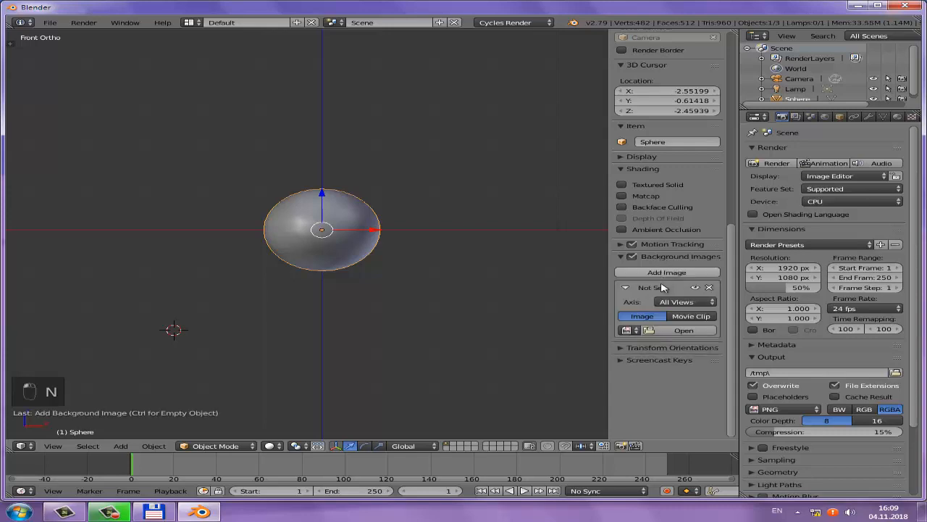
Load head-side4.jpg from the Blender picture folder into the empty background image slot, browsing with thumbnails
left_click(664, 332)
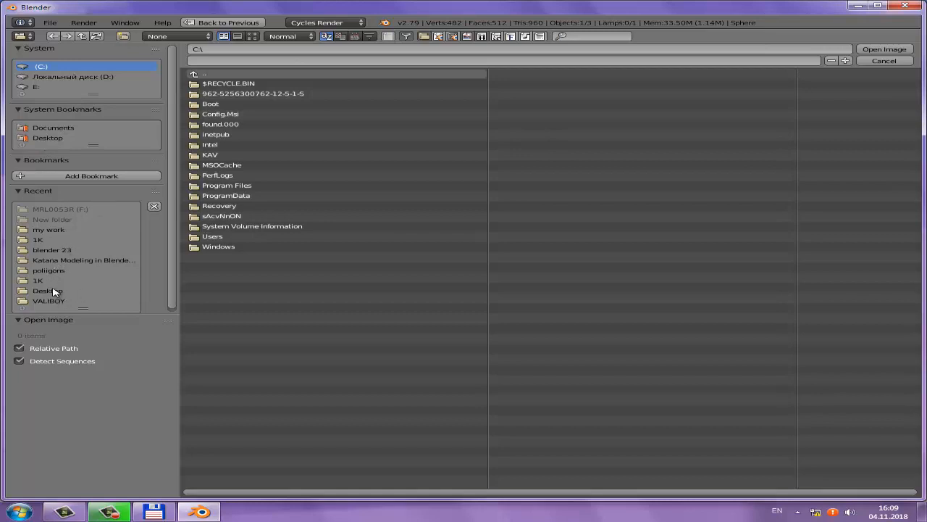
left_click(51, 231)
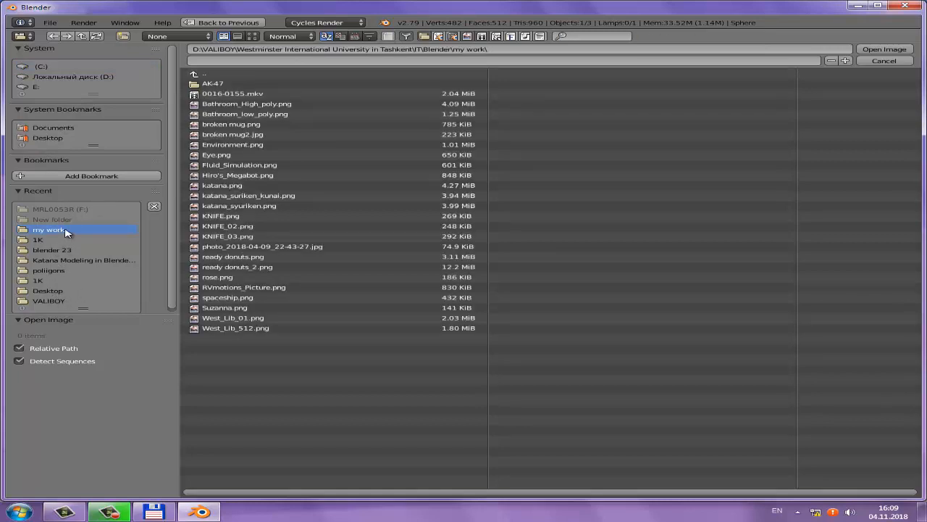
left_click(206, 74)
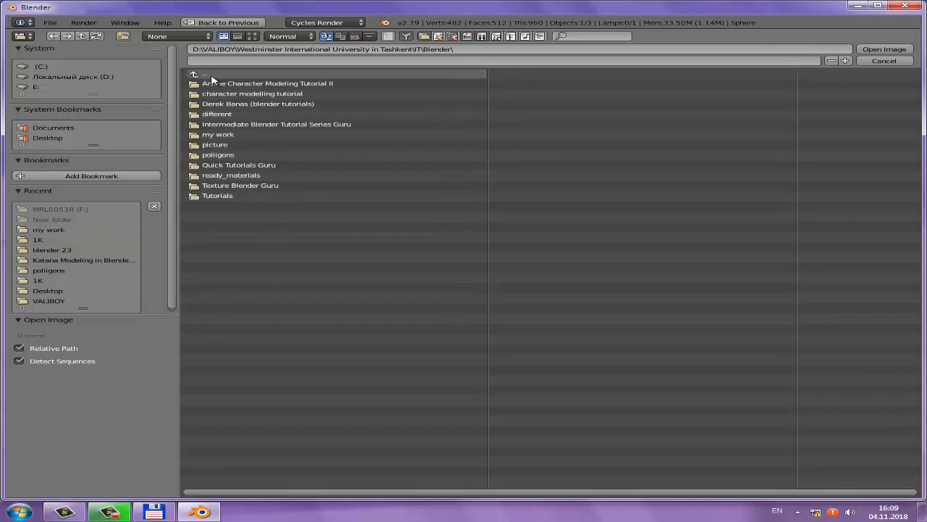
left_click(234, 145)
left_click(255, 37)
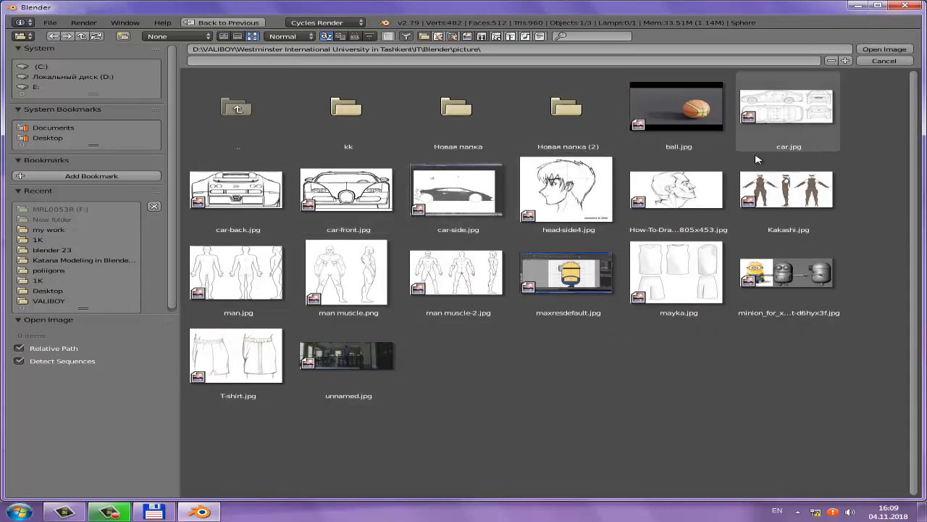
left_click(562, 192)
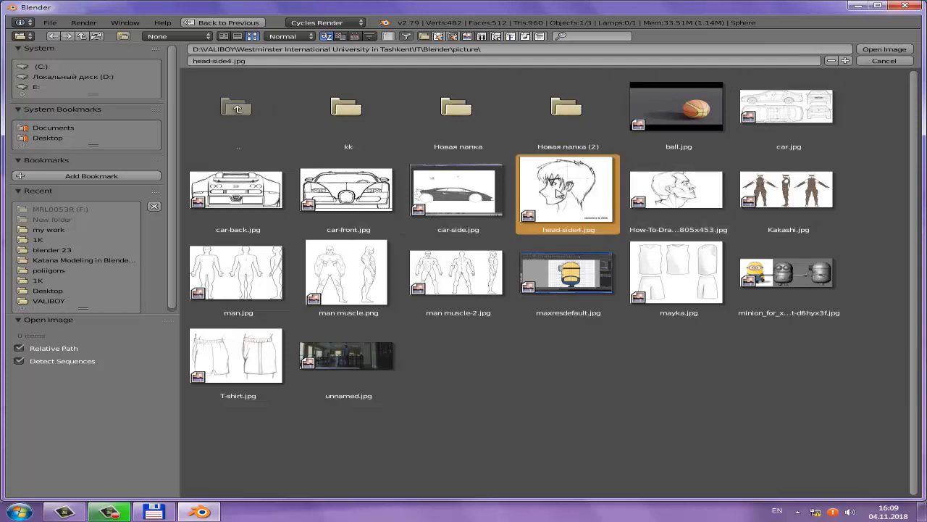
left_click(885, 50)
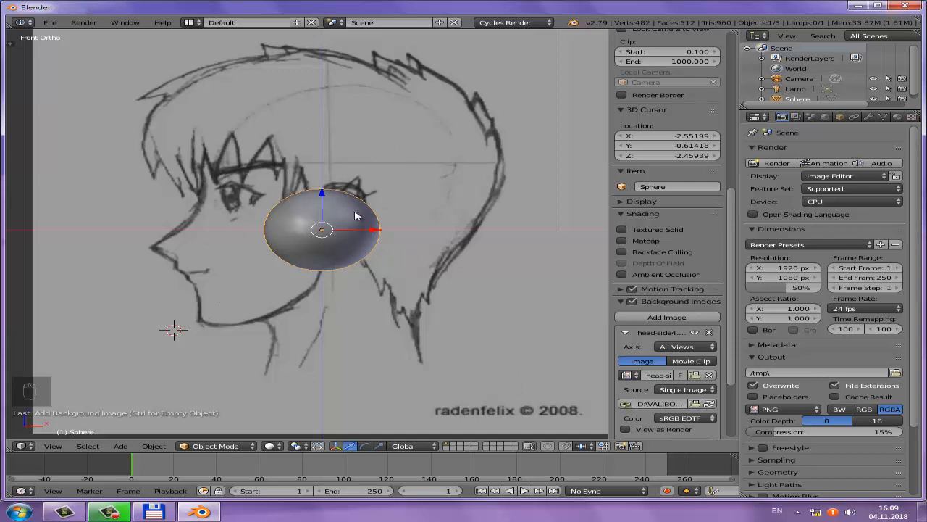
Set the background image's offsets to -0.20 and 0.10, opacity to 0.634, rotation to -4.8° and size to 8.50
scroll(411, 219, "down", 2)
scroll(398, 226, "up", 1)
scroll(411, 228, "down", 1)
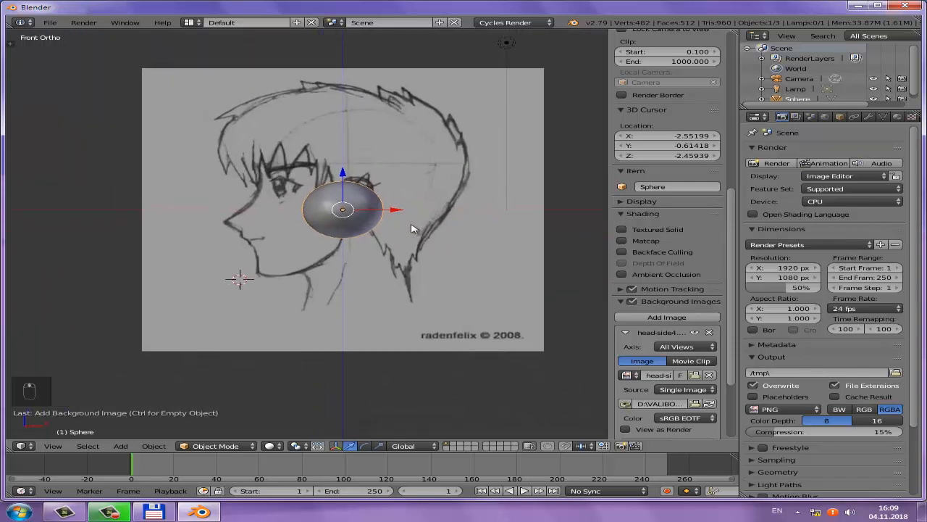
scroll(647, 348, "down", 4)
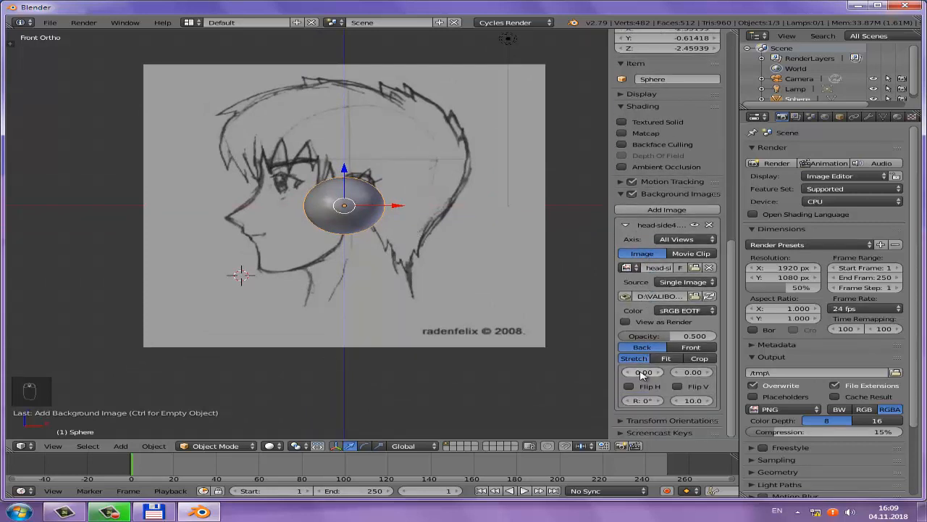
mouse_move(642, 373)
left_mouse_down()
mouse_move(696, 373)
mouse_move(681, 372)
left_mouse_up()
mouse_move(679, 340)
left_mouse_down()
mouse_move(728, 339)
mouse_move(602, 341)
mouse_move(658, 339)
left_mouse_up()
left_click(658, 338)
left_click_drag(639, 401, 618, 404)
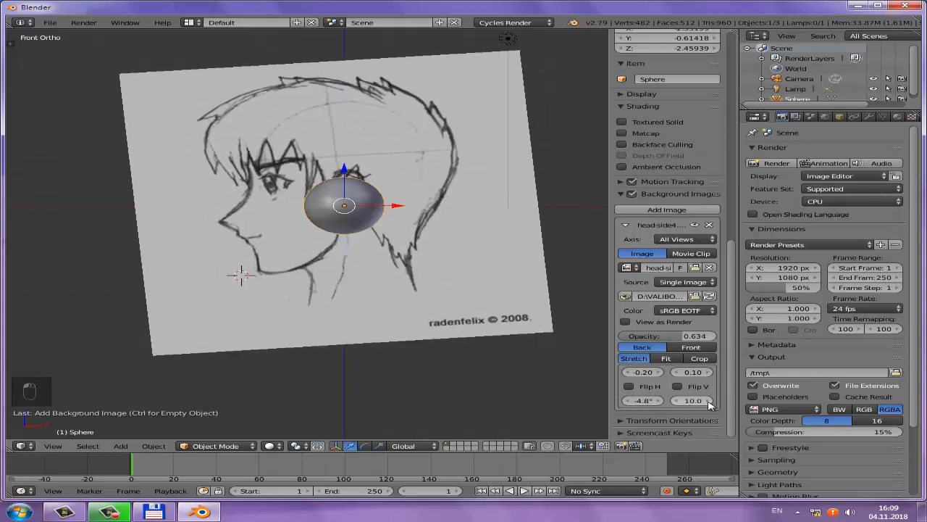
left_click_drag(697, 401, 688, 404)
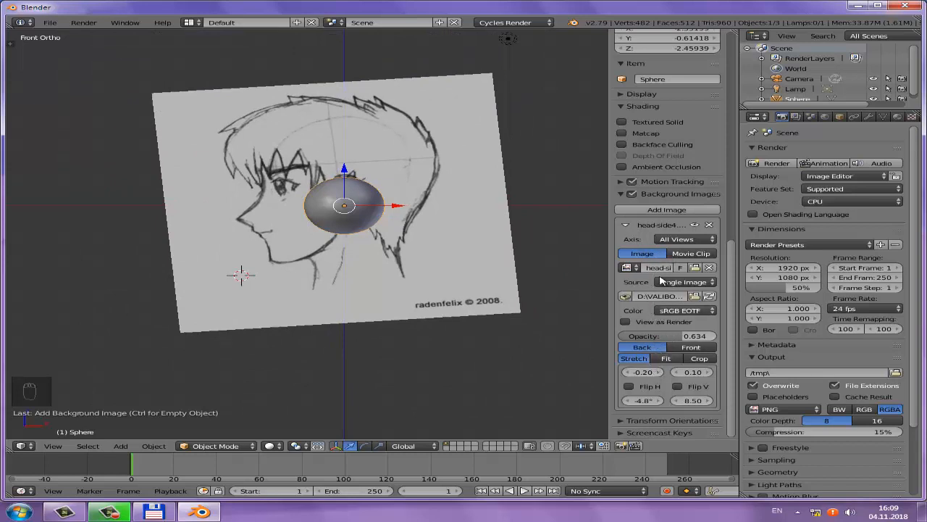
Check how the background image displays in the front, right, top and freely orbited views
left_click(674, 240)
key("KP_1")
key("KP_3")
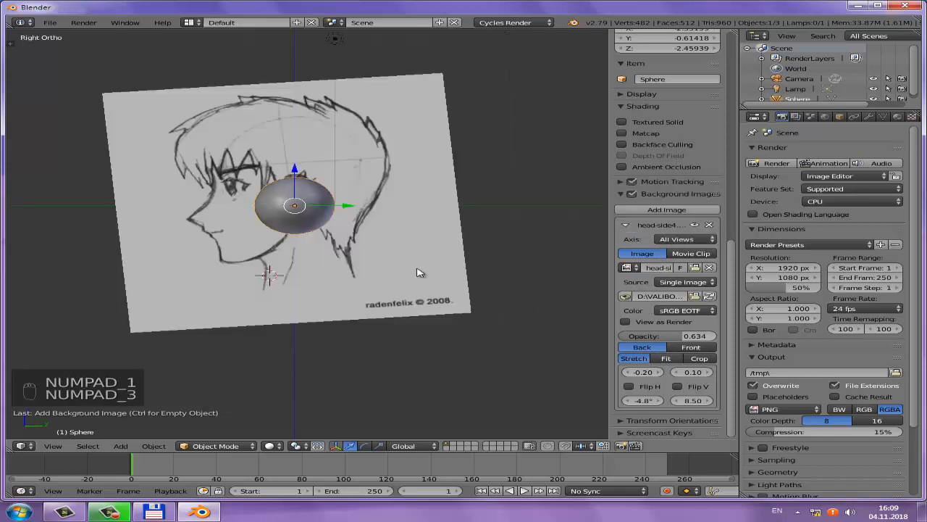
key("KP_7")
mouse_move(378, 290)
middle_mouse_down()
mouse_move(459, 238)
mouse_move(464, 220)
mouse_move(358, 259)
mouse_move(365, 253)
middle_mouse_up()
key("KP_1")
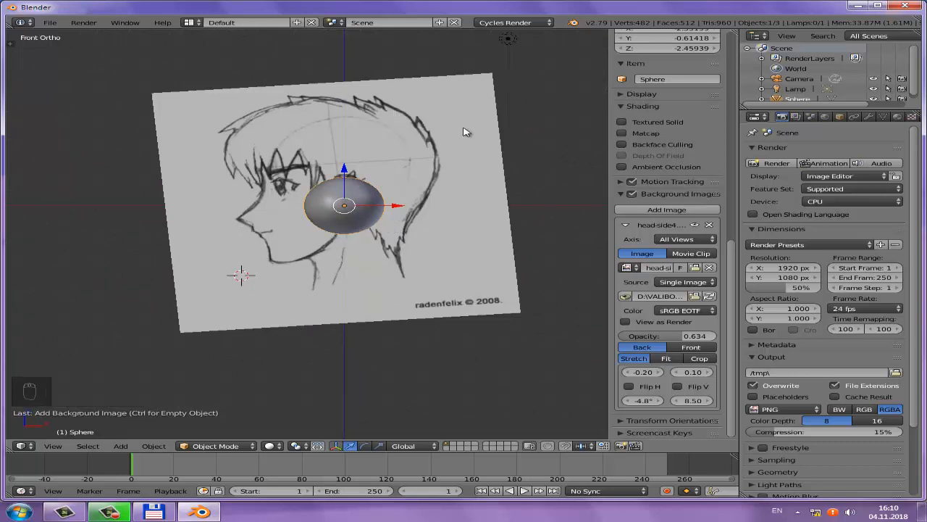
Limit the background image to the Right view and check it from the right, front, top and orbited views
left_click(672, 241)
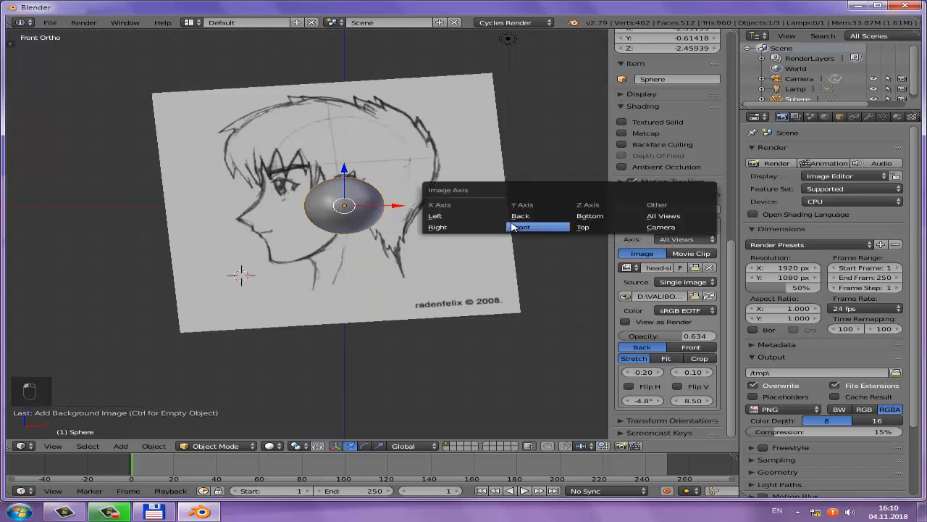
left_click(444, 227)
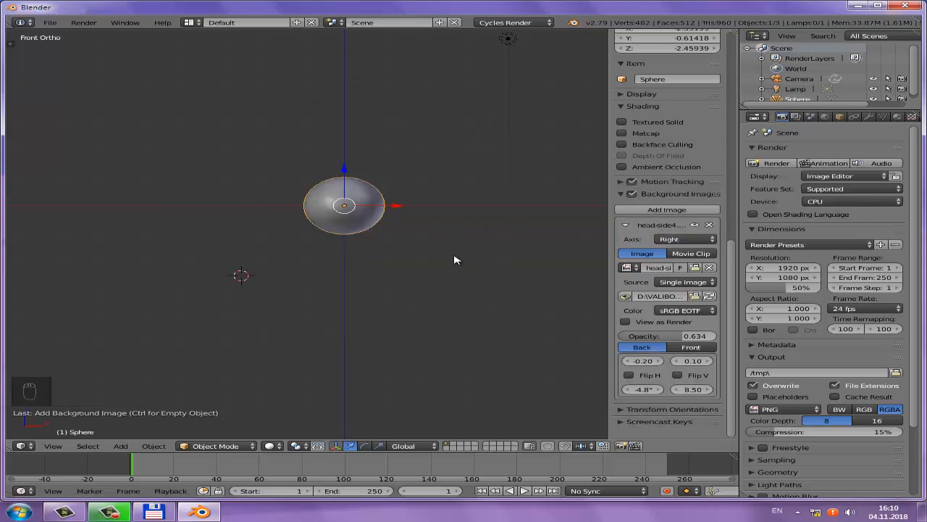
key("KP_3")
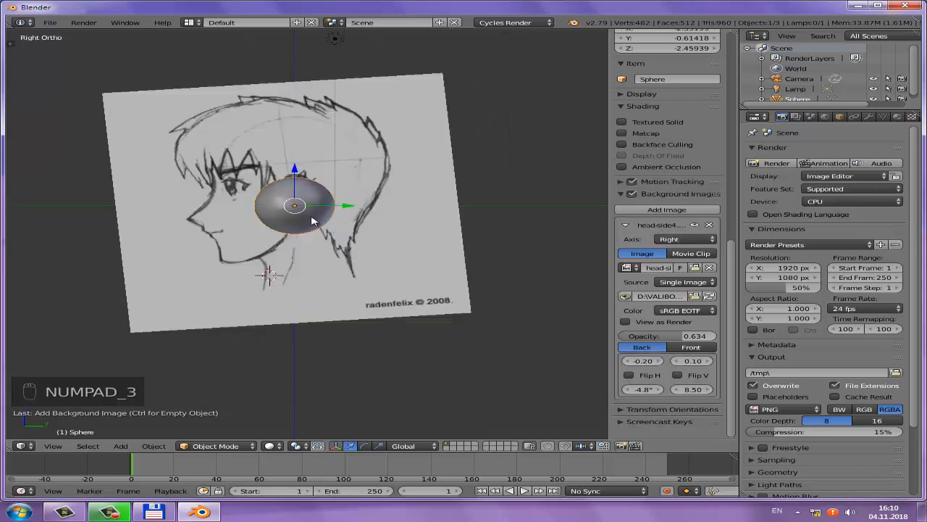
mouse_move(312, 222)
middle_mouse_down()
mouse_move(373, 213)
mouse_move(400, 232)
mouse_move(371, 154)
mouse_move(389, 134)
middle_mouse_up()
key("KP_3")
key("KP_1")
key("KP_7")
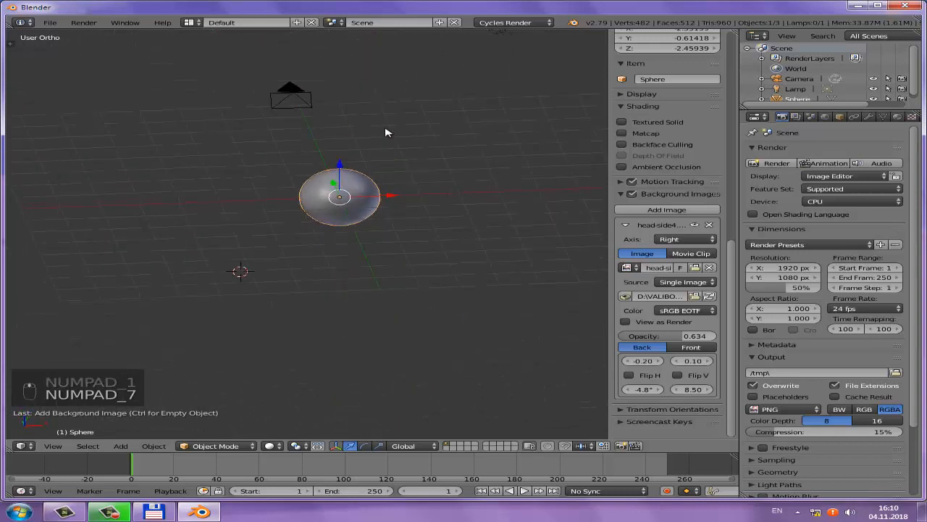
Limit the background image to the Front view and check it in the front orthographic view
left_click(674, 242)
left_click(521, 227)
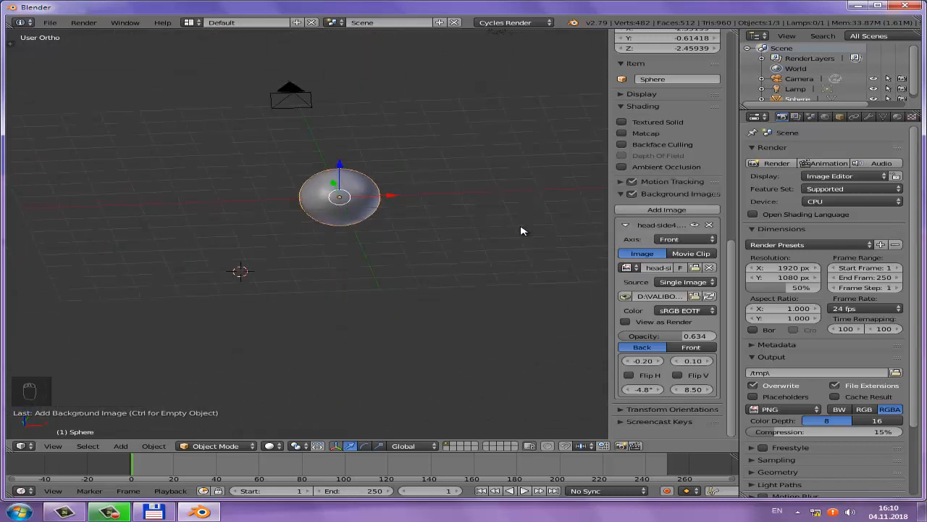
key("KP_1")
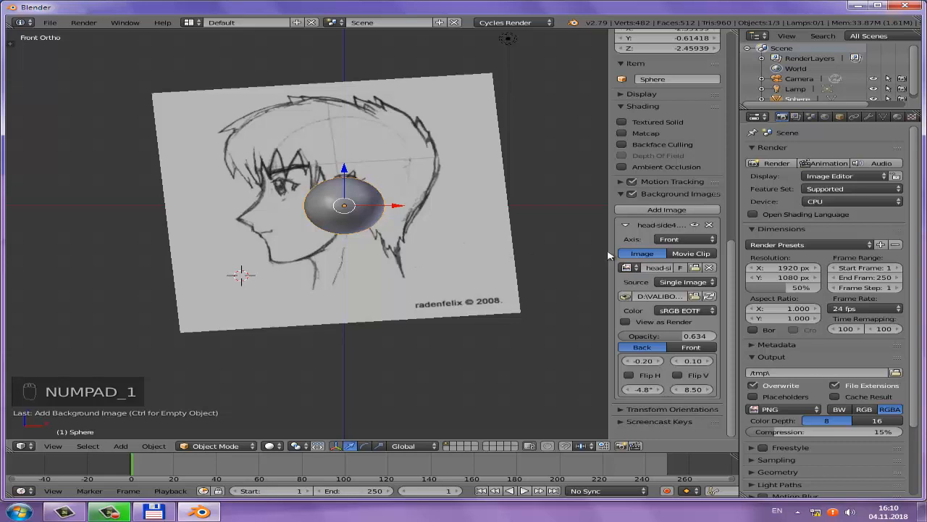
Remove the head drawing from the background images and hide the 3D view's properties sidebar
left_click(709, 226)
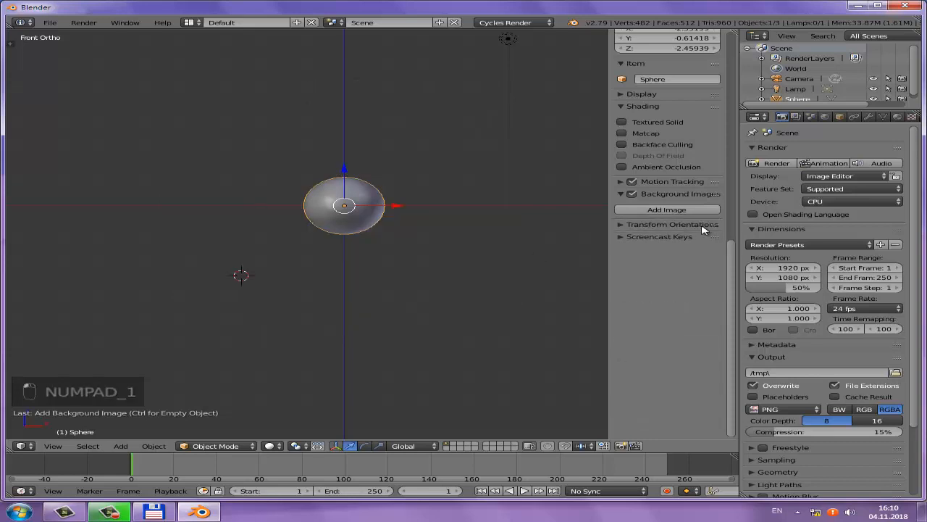
scroll(668, 280, "up", 15)
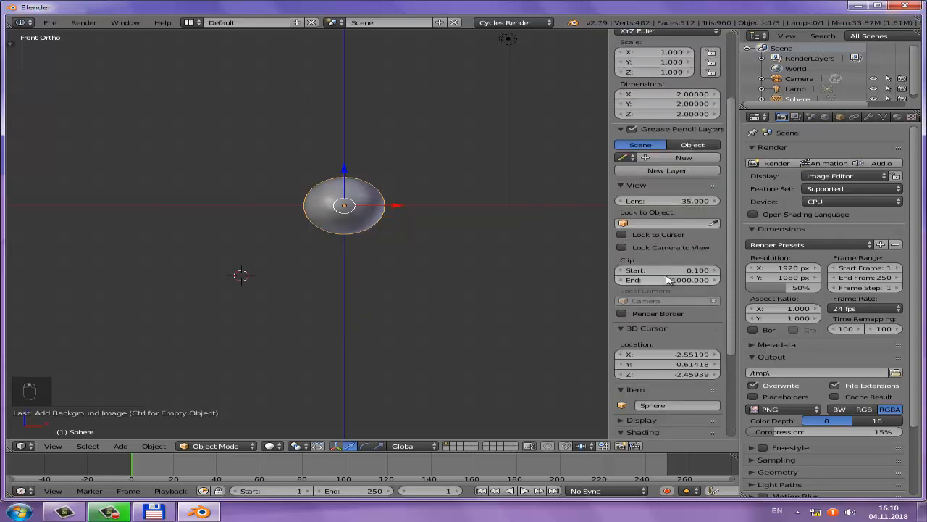
key("n")
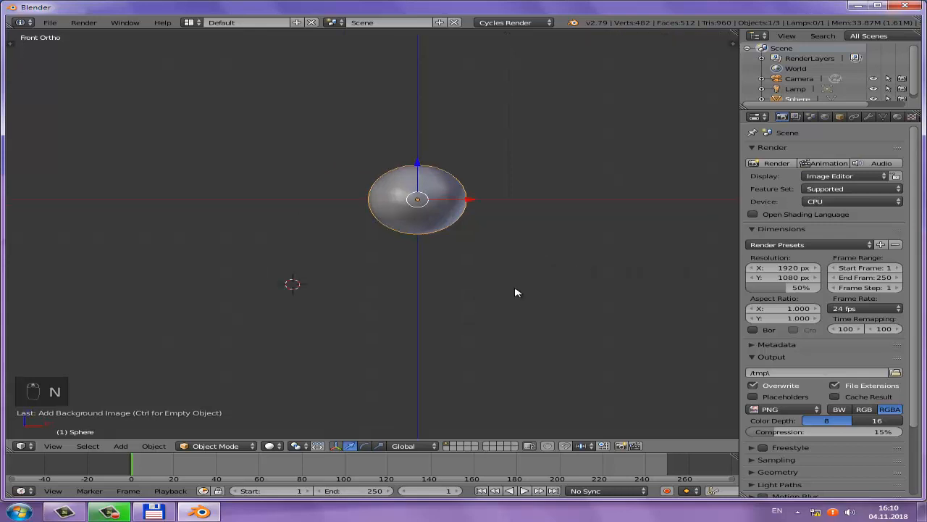
middle_click_drag(478, 275, 440, 288, "shift")
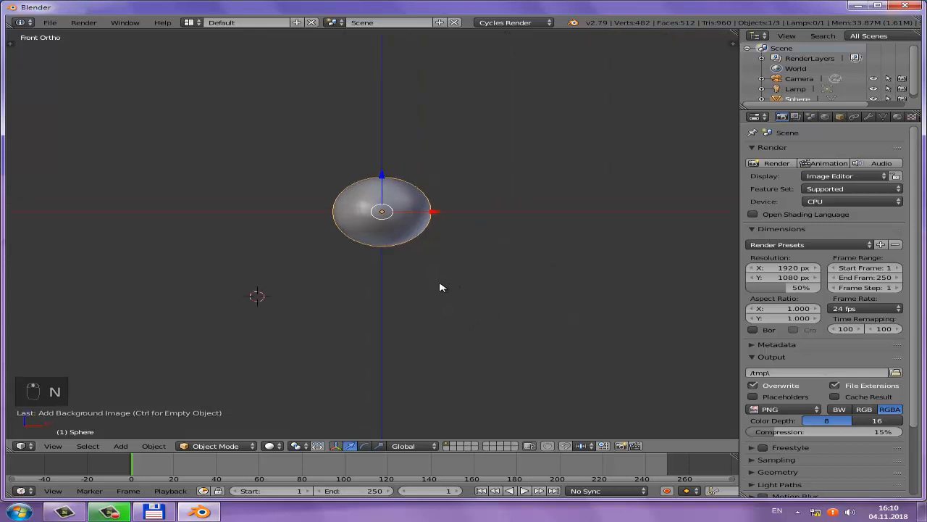
Look over the render settings, the available editor types, the Outliner's object list and the World settings
scroll(777, 212, "down", 4)
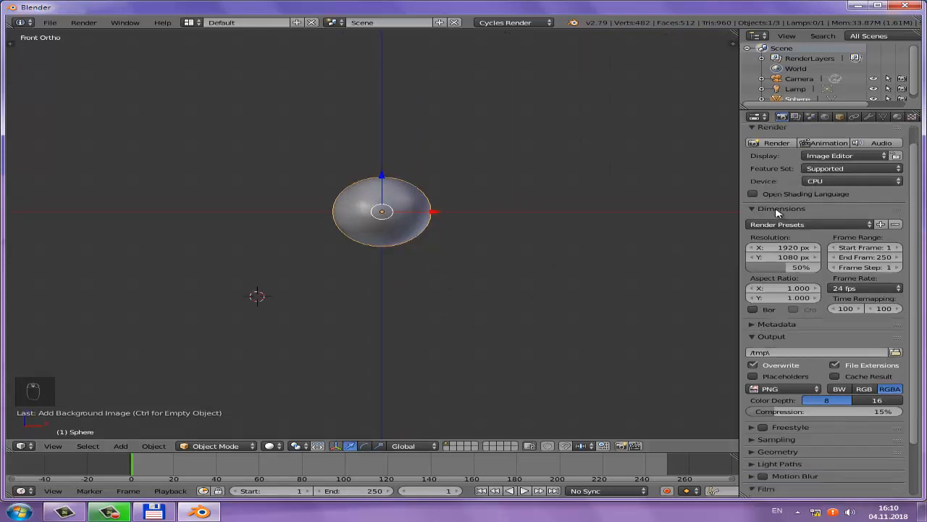
scroll(779, 203, "up", 4)
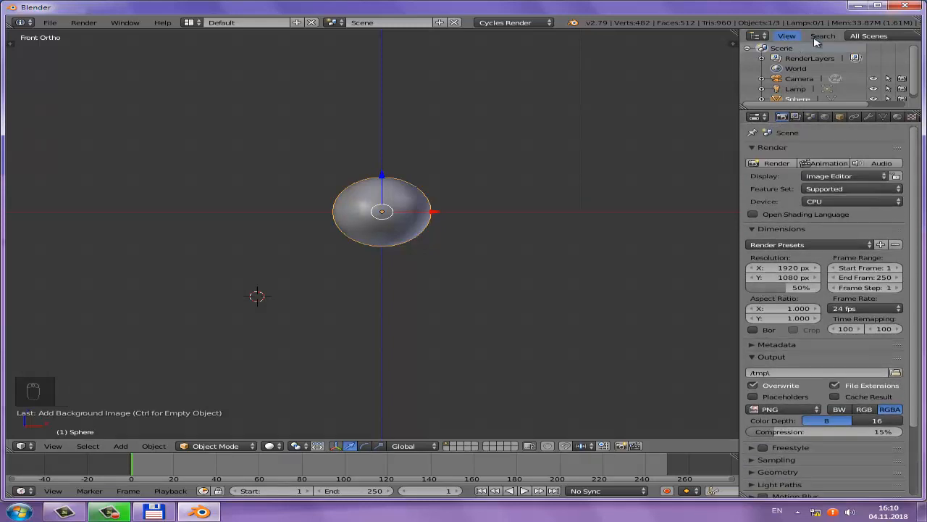
left_click(762, 35)
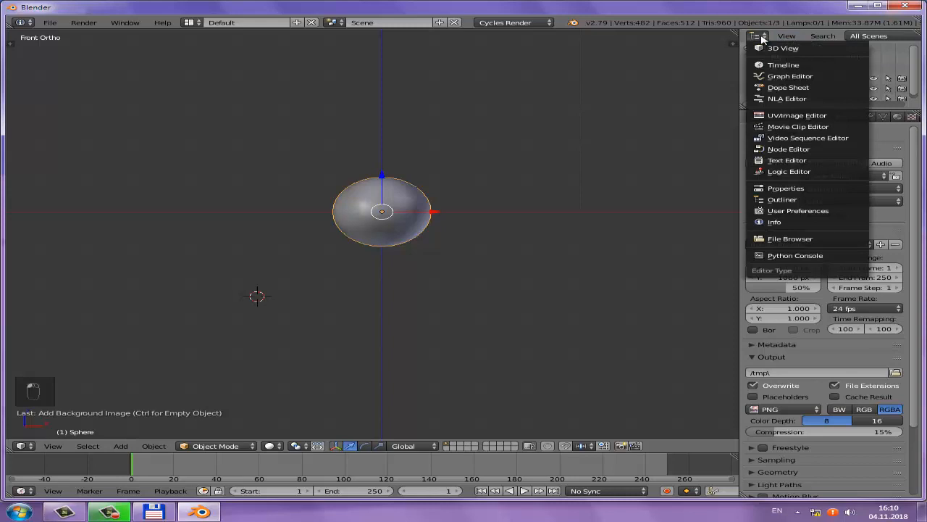
left_click(792, 206)
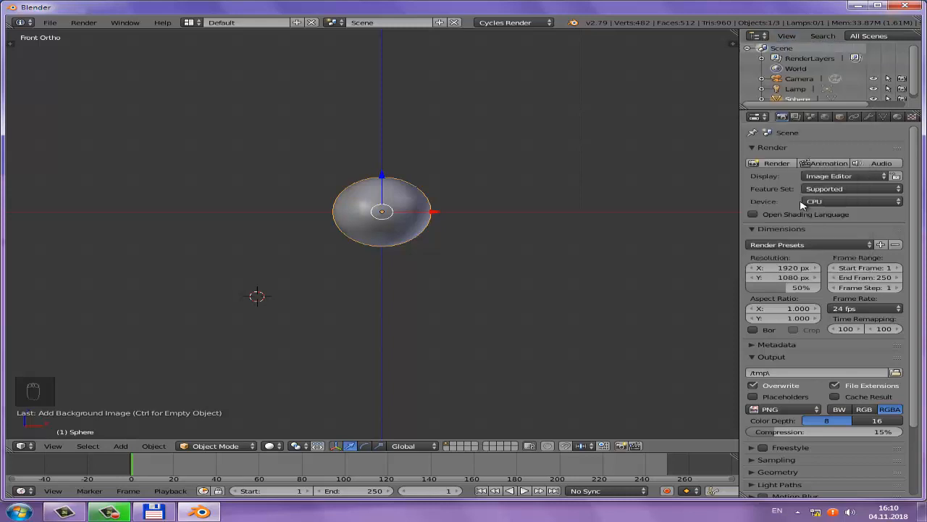
scroll(840, 78, "down", 1)
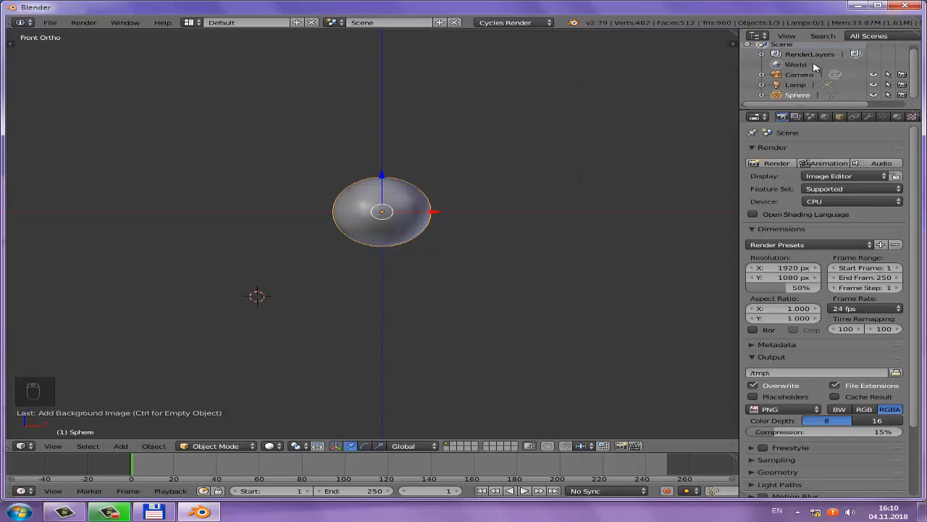
left_click(825, 117)
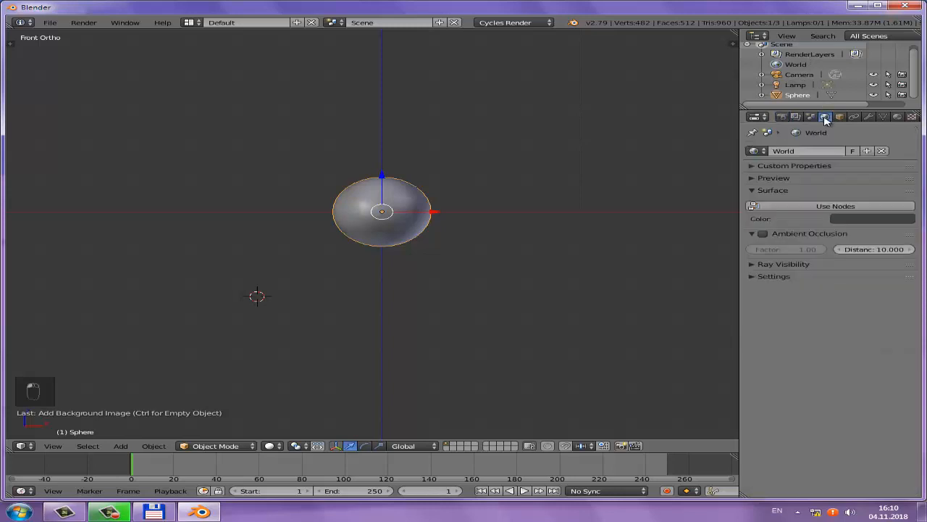
left_click(782, 117)
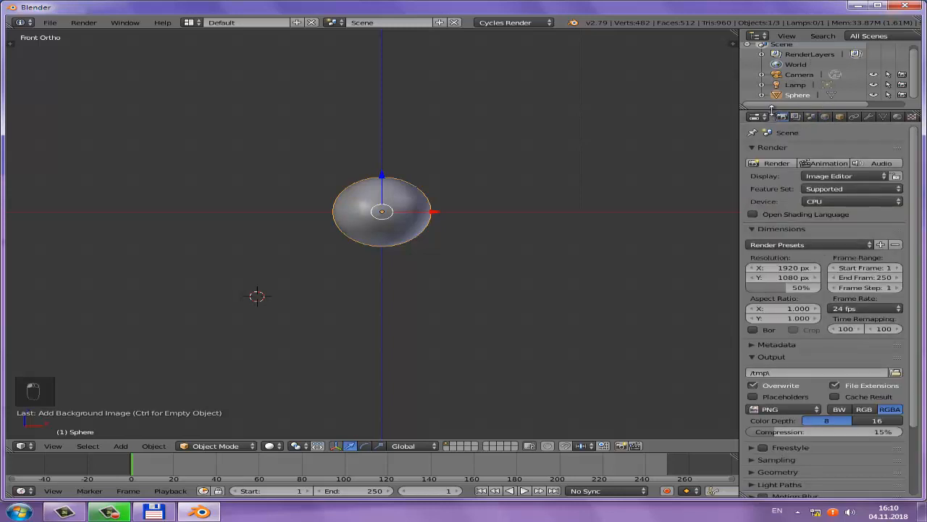
Enlarge the Outliner area so the whole scene object list fits
left_click_drag(772, 109, 777, 139)
left_click_drag(776, 162, 777, 166)
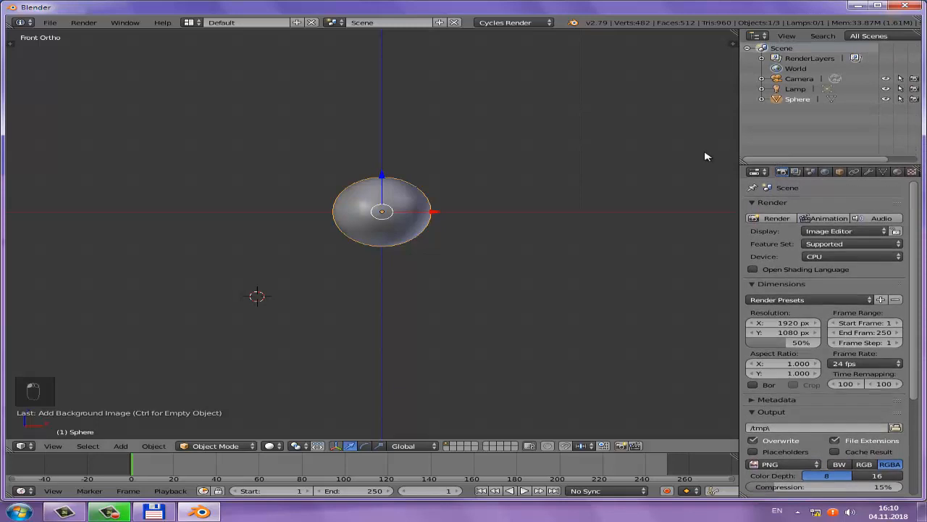
Add a mesh circle at the 3D cursor, away from the sphere
middle_click_drag(550, 232, 316, 281)
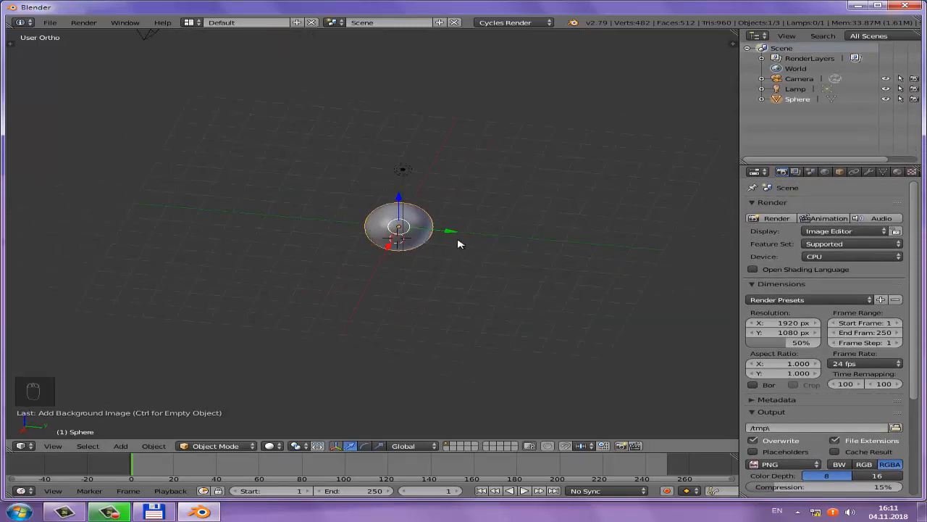
middle_click_drag(458, 244, 519, 230)
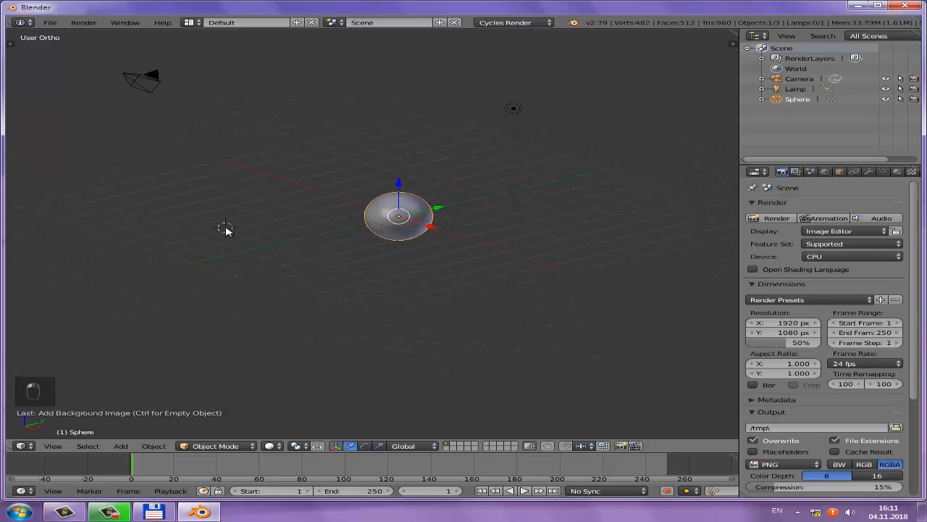
key("shift+a")
left_click(270, 249)
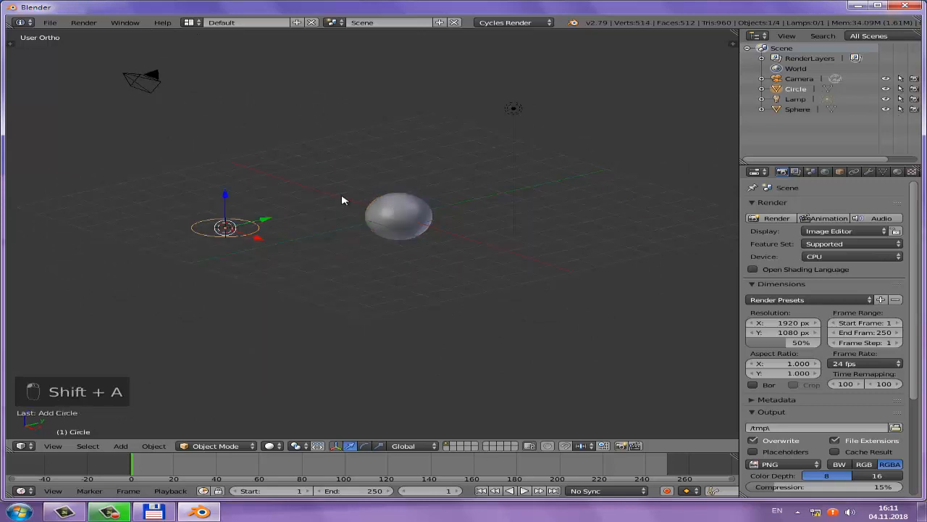
Place the 3D cursor above and behind the sphere and add a mesh plane there
left_click(429, 139)
key("shift+a")
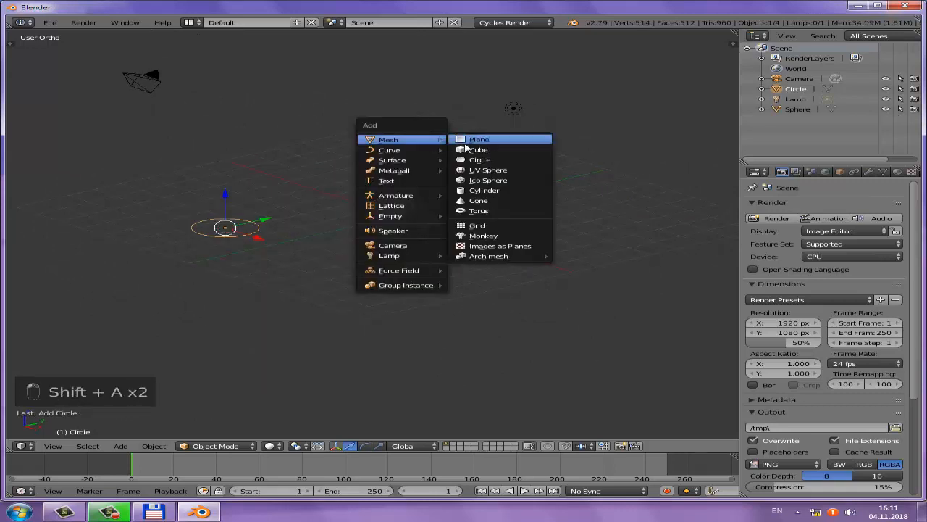
left_click(480, 137)
Add a monkey mesh at the 3D cursor, to the side of the sphere away from the circle
key("shift+a")
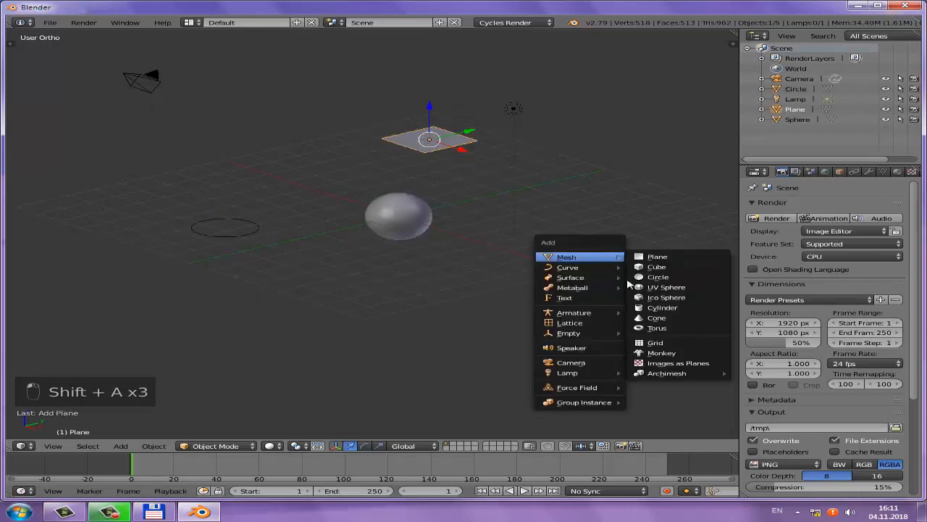
left_click(660, 353)
middle_click_drag(536, 284, 636, 227)
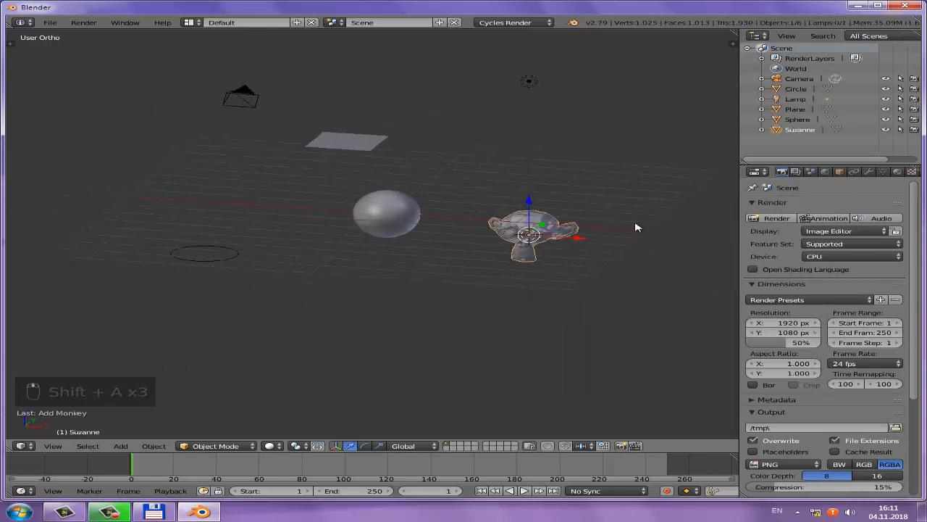
Select the plane, the circle and the sphere in turn to match each object with its Outliner entry
left_click(554, 225)
left_click(795, 110)
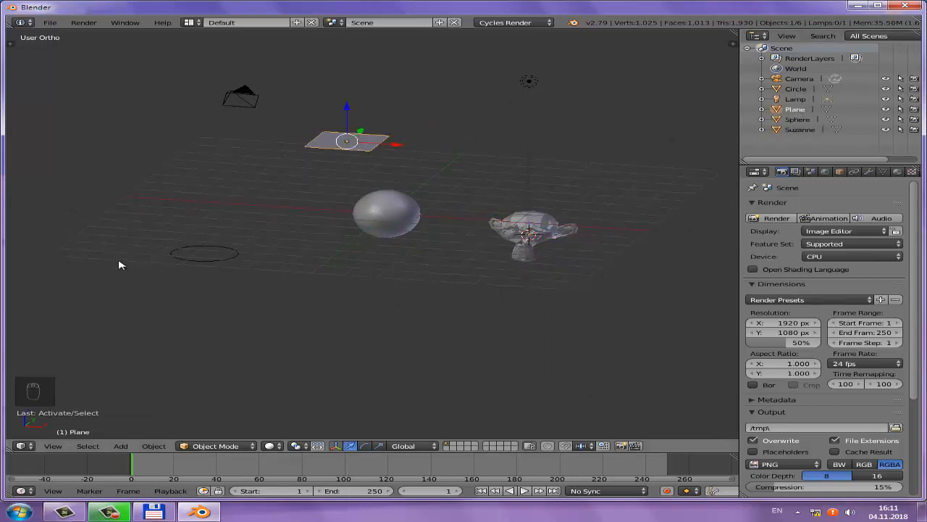
right_click(181, 264)
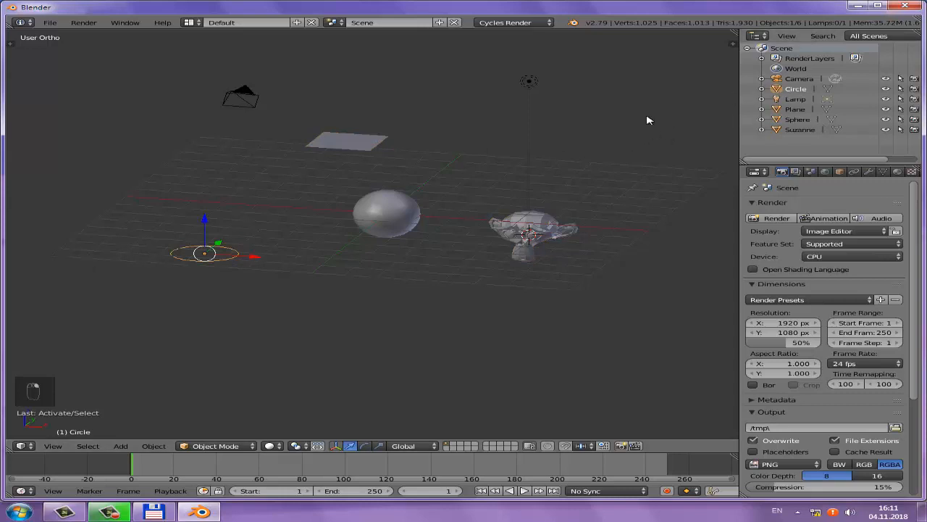
right_click(412, 201)
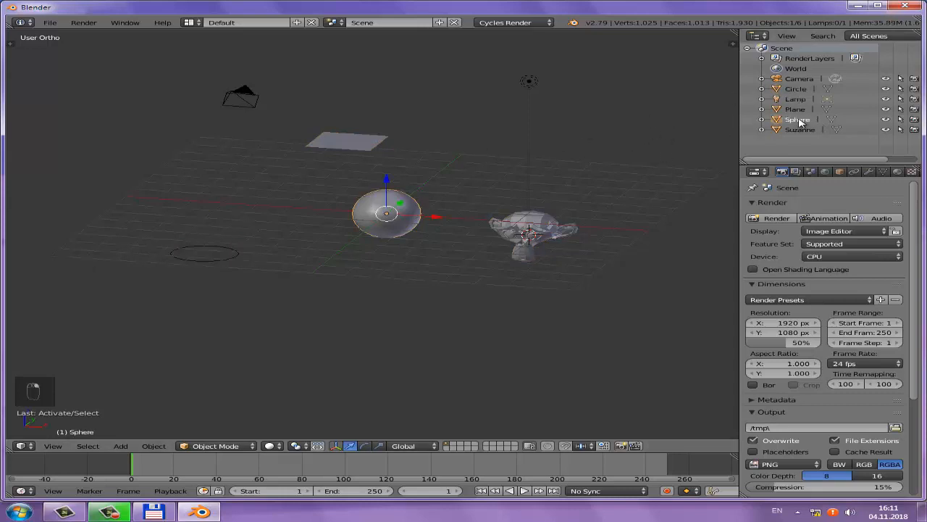
middle_click_drag(500, 139, 472, 132)
Select the plane and rename it as Table in the Outliner
right_click(472, 133)
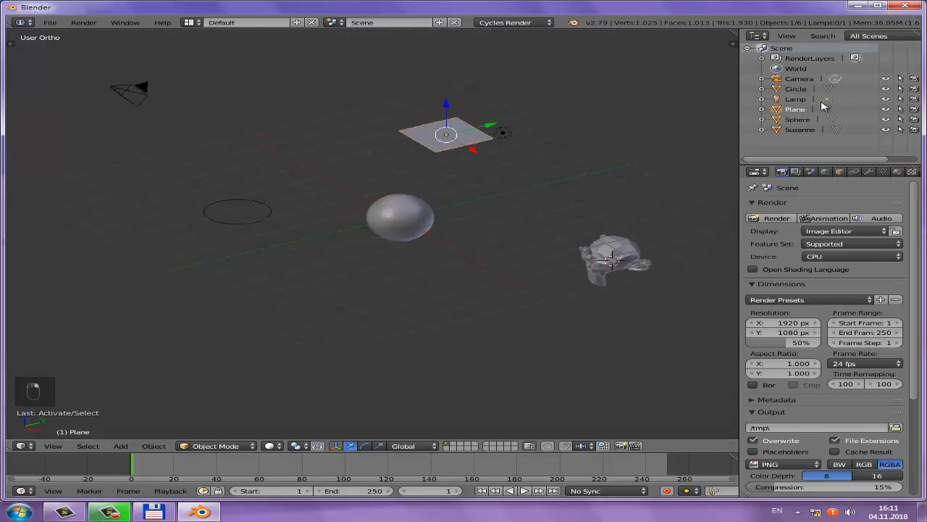
double_click(794, 110)
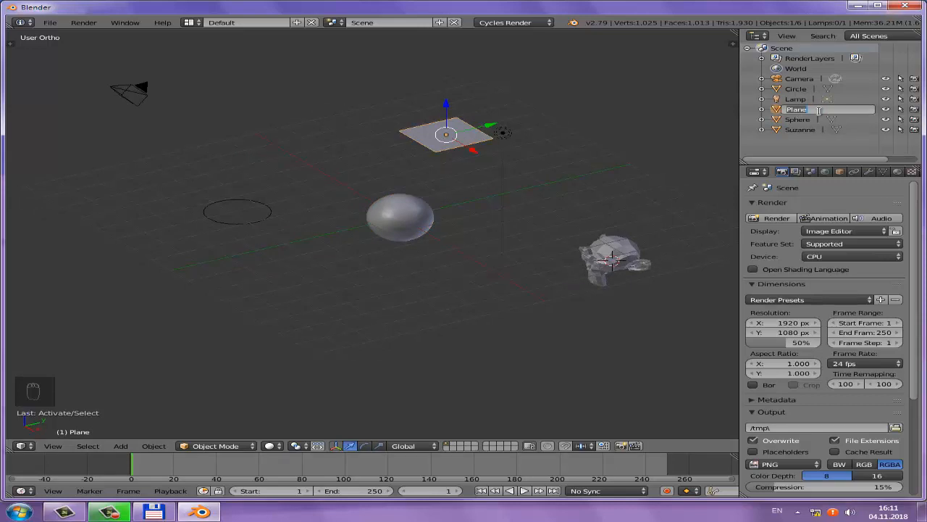
type("Table")
key("Return")
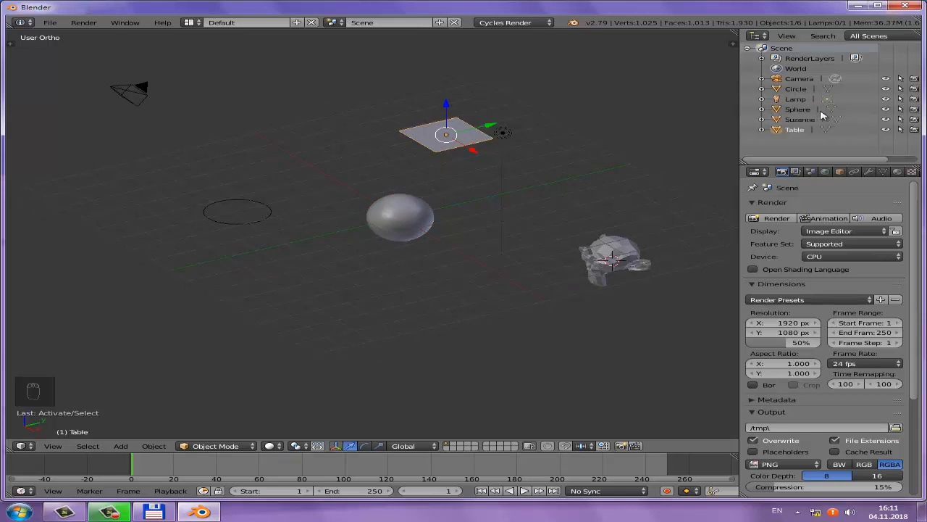
Select the Suzanne mesh and rename it as Monkey in the Outliner
right_click(616, 255)
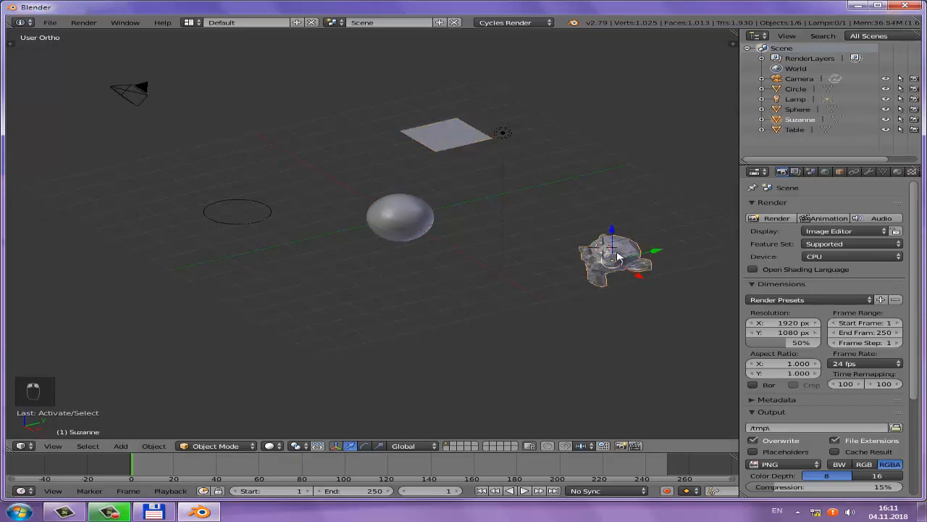
double_click(797, 121)
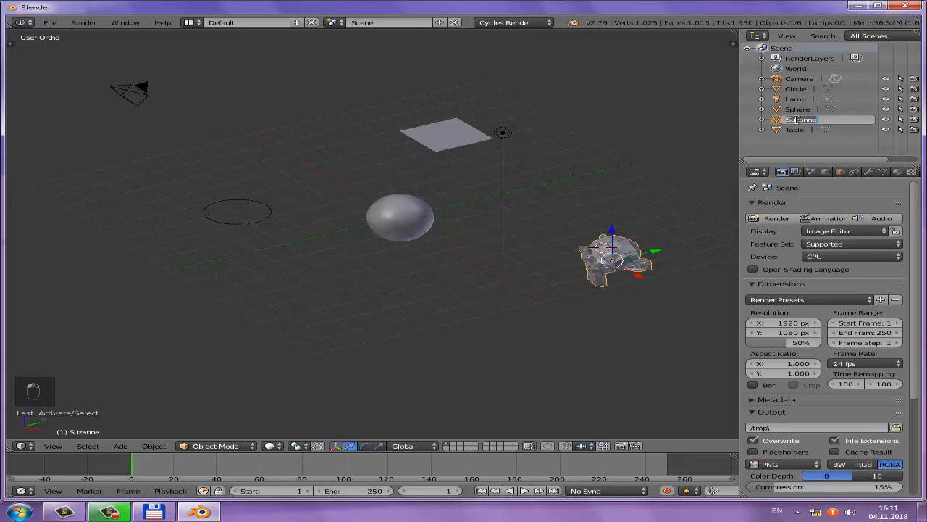
type("Monkey")
key("Return")
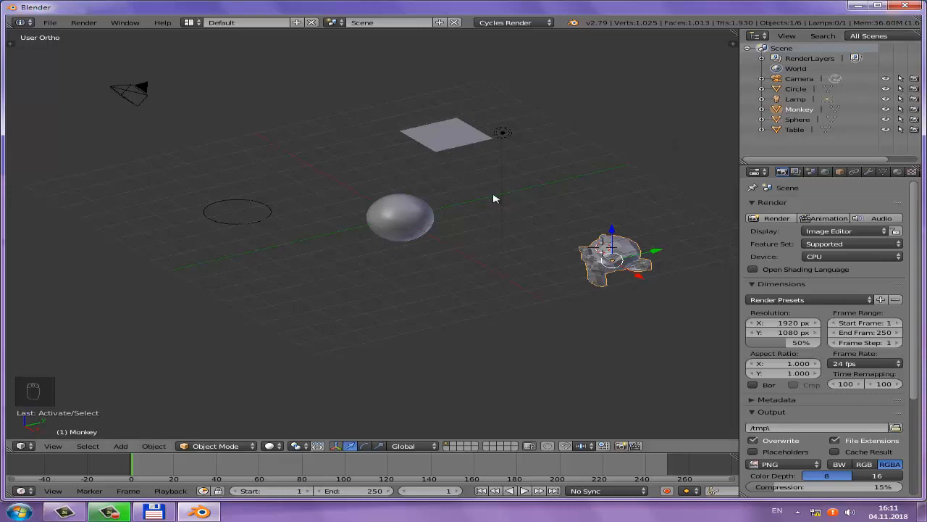
Duplicate the sphere twice straight up along the Z axis to build a vertical stack of three spheres
middle_click_drag(494, 198, 473, 231)
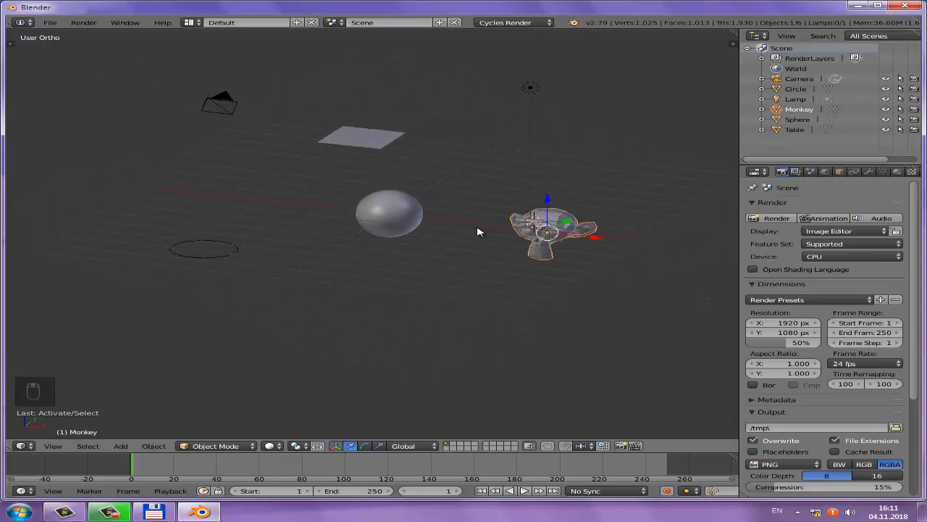
right_click(395, 220)
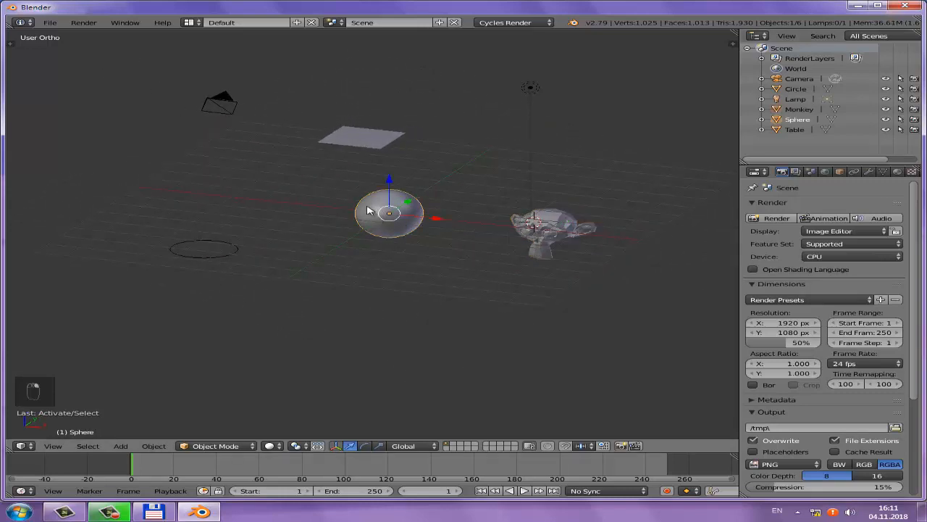
middle_click_drag(366, 193, 398, 229, "shift")
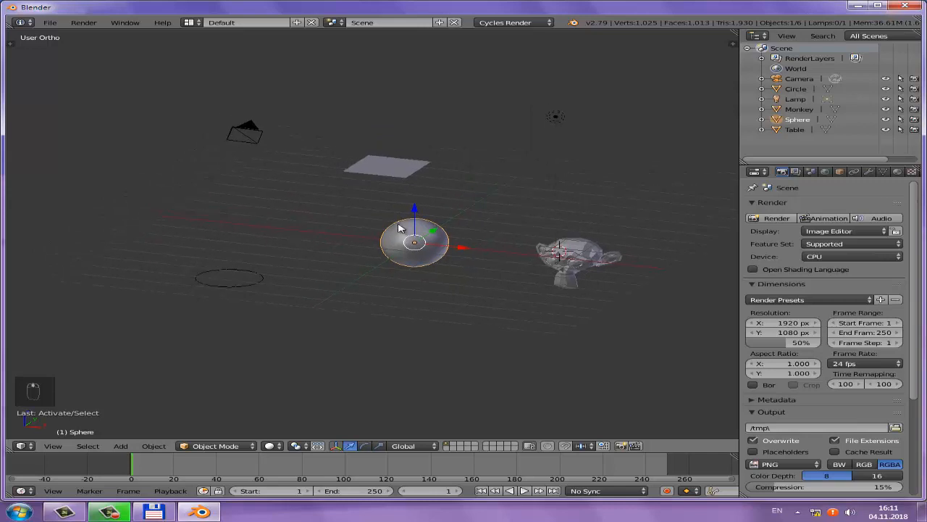
key("shift+d")
key("z")
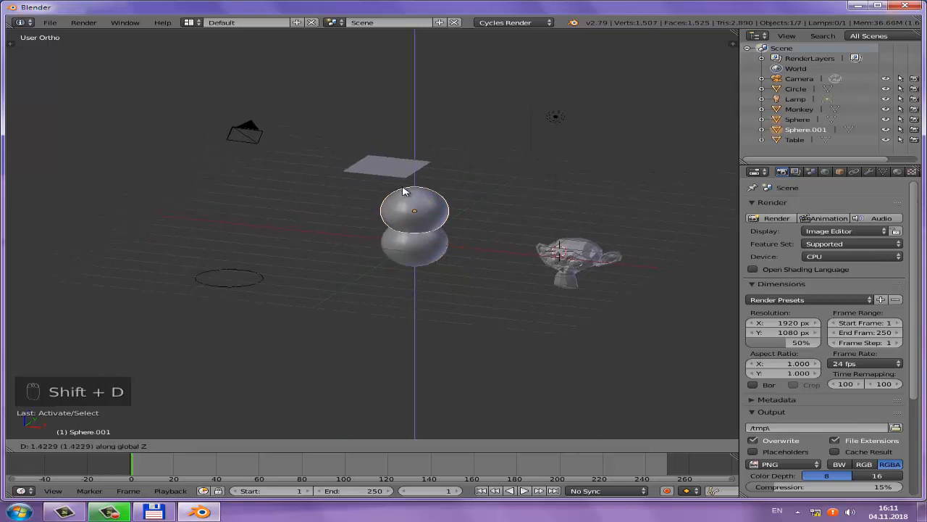
left_click(406, 185)
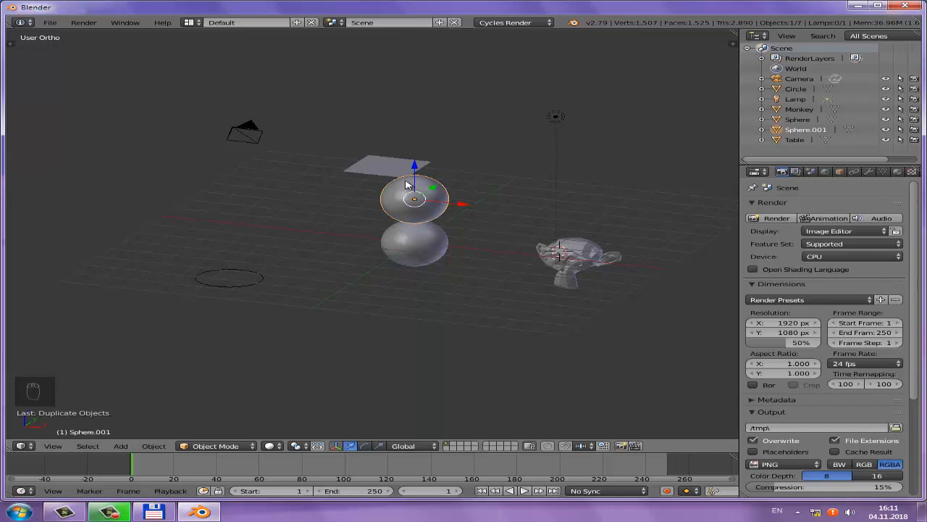
key("shift+d")
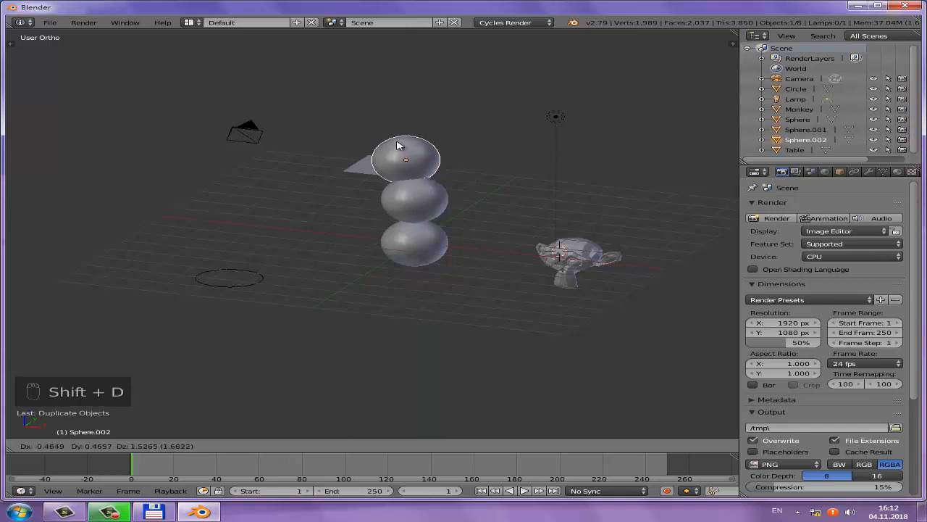
right_click(397, 145)
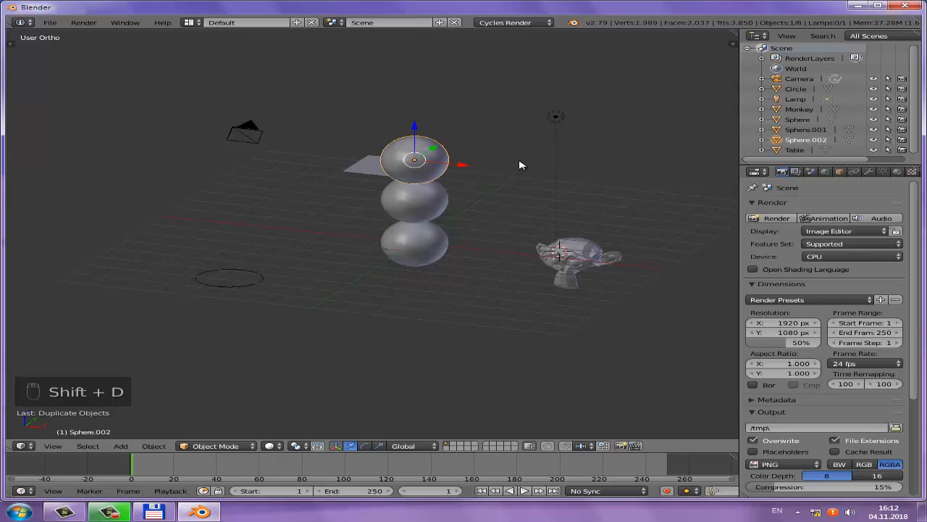
Scale the top sphere down, the bottom one up about 1.5 times and the middle one up about 1.1 times into a snowman shape
key("s")
left_click(494, 166)
right_click(429, 253)
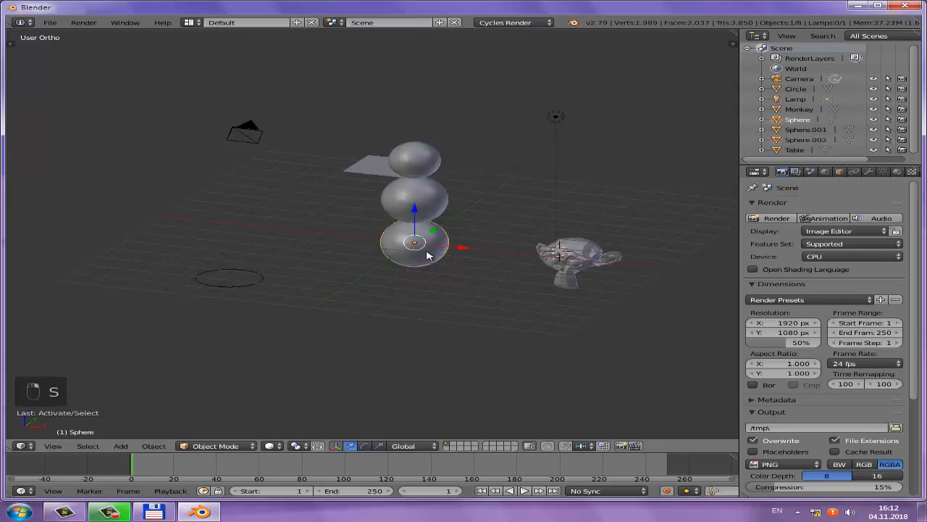
key("s")
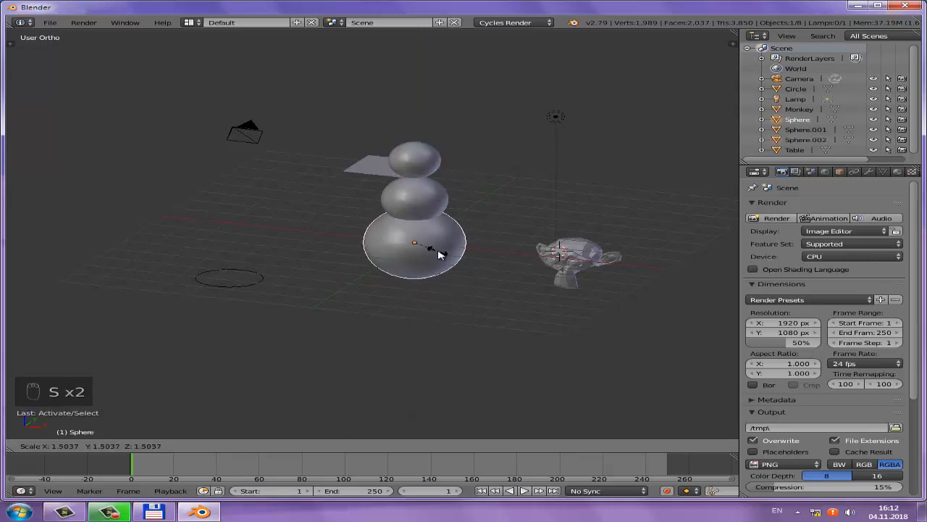
left_click(439, 253)
right_click(418, 207)
key("s")
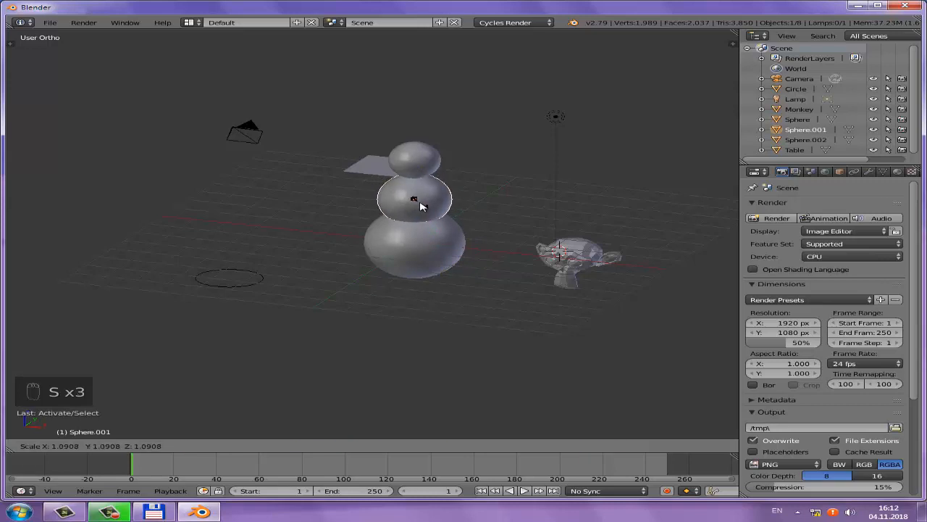
left_click(423, 207)
Select the snowman's top sphere and rename it as head in the Outliner
middle_click_drag(424, 206, 400, 126)
right_click(397, 123)
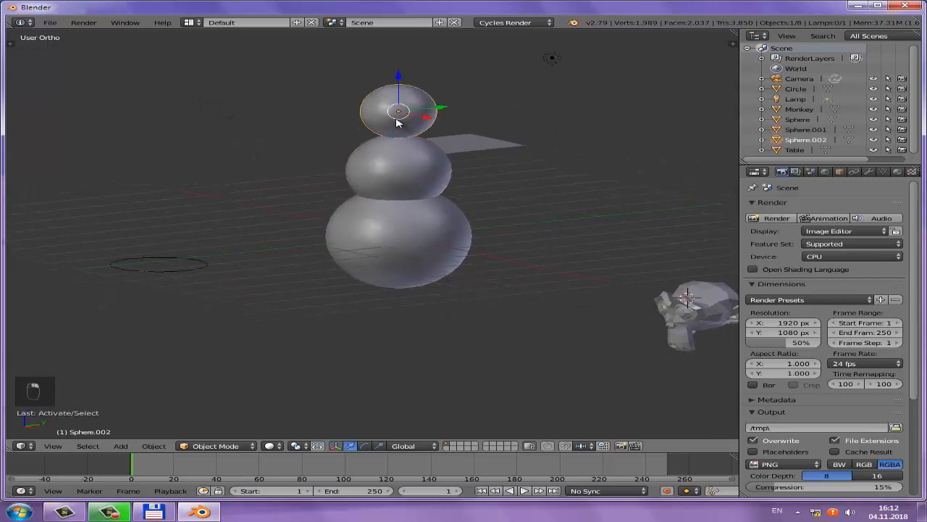
double_click(800, 140)
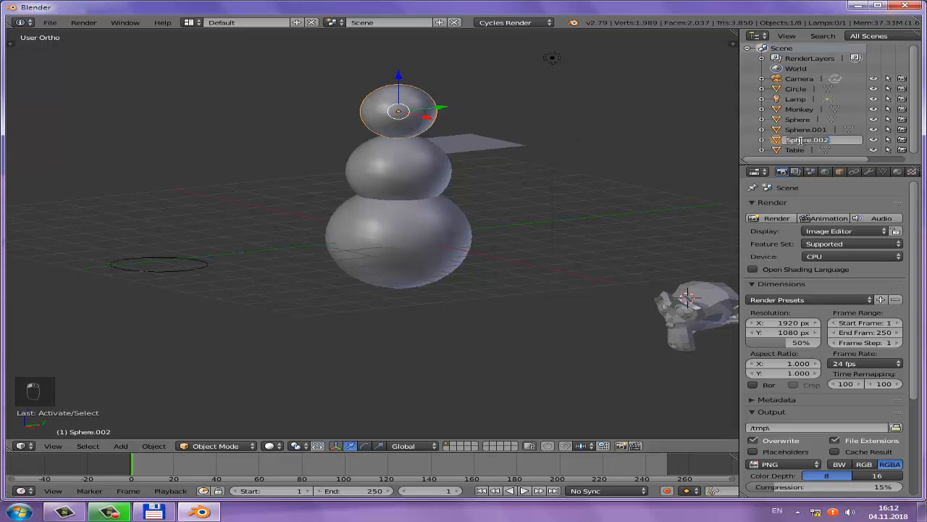
type("Head")
key("Return")
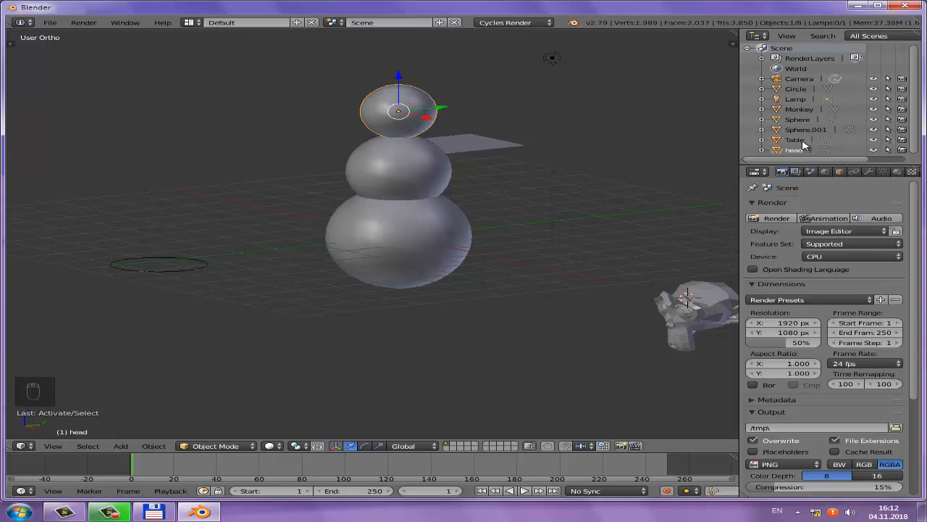
Select the snowman's middle sphere and rename it as middle body in the Outliner
right_click(445, 168)
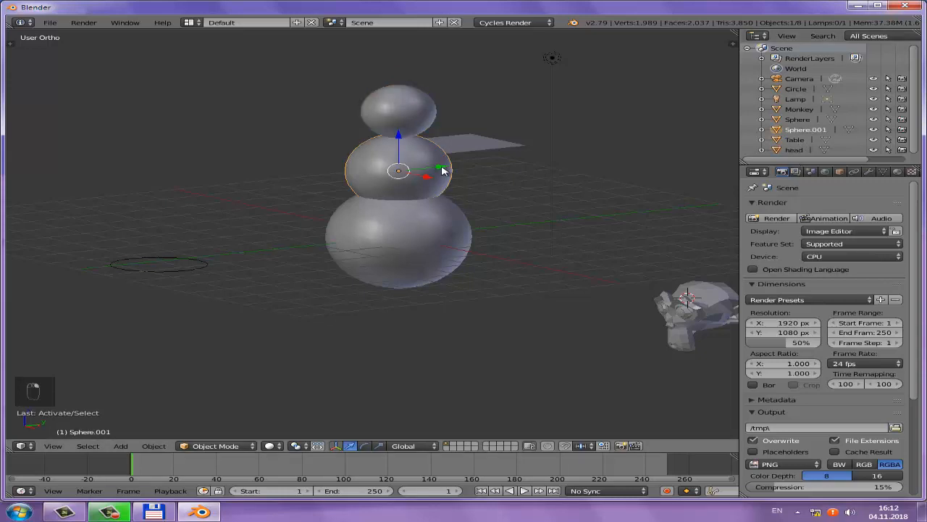
double_click(808, 131)
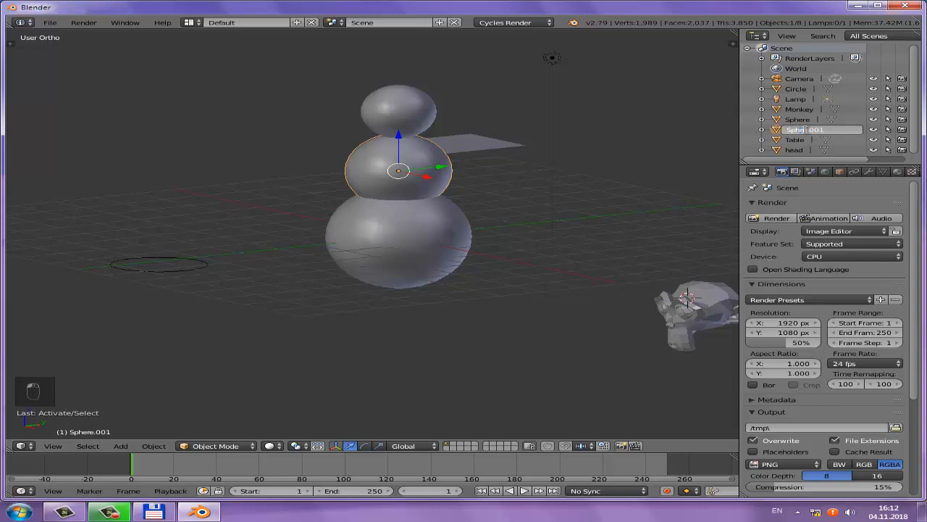
key("Delete")
key("Delete")
key("Delete")
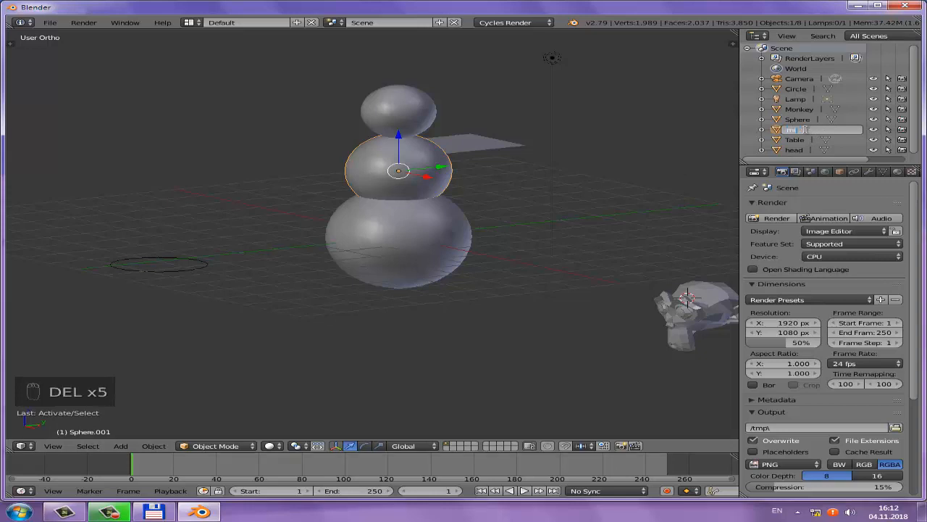
type("middle")
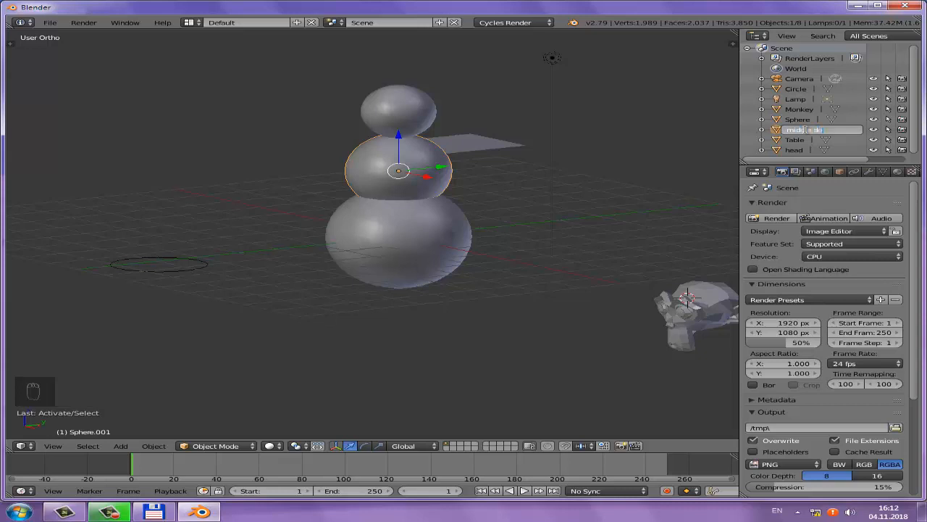
key("BackSpace")
type("y")
key("Return")
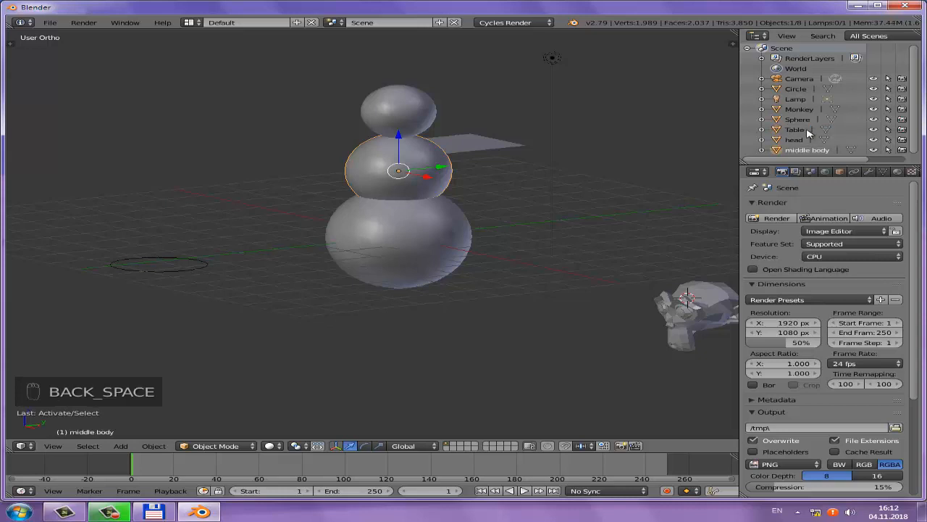
Select the snowman's bottom sphere and rename it as Leg in the Outliner
right_click(383, 241)
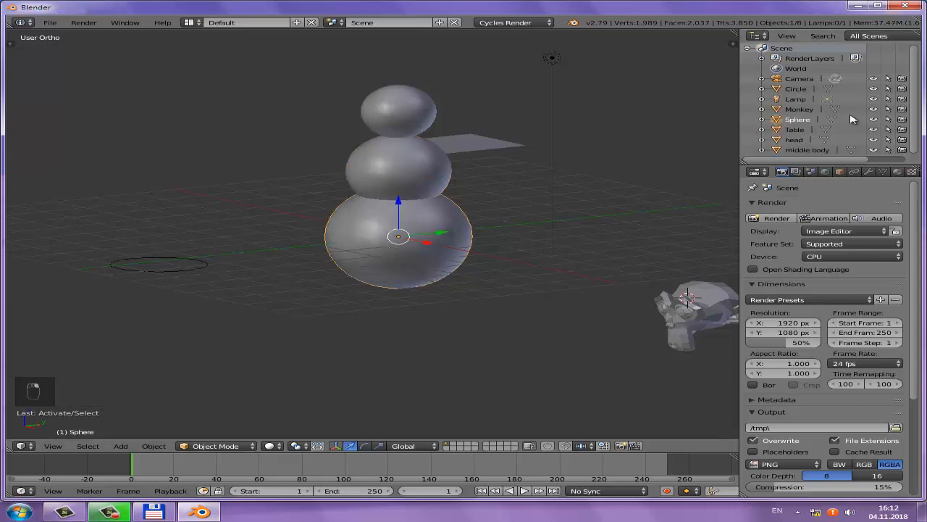
double_click(795, 120)
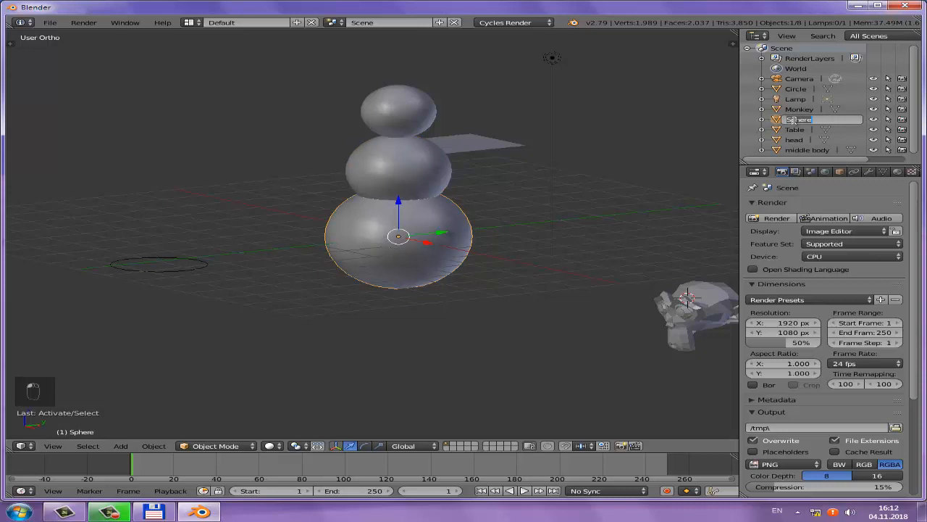
type("Leg")
key("Return")
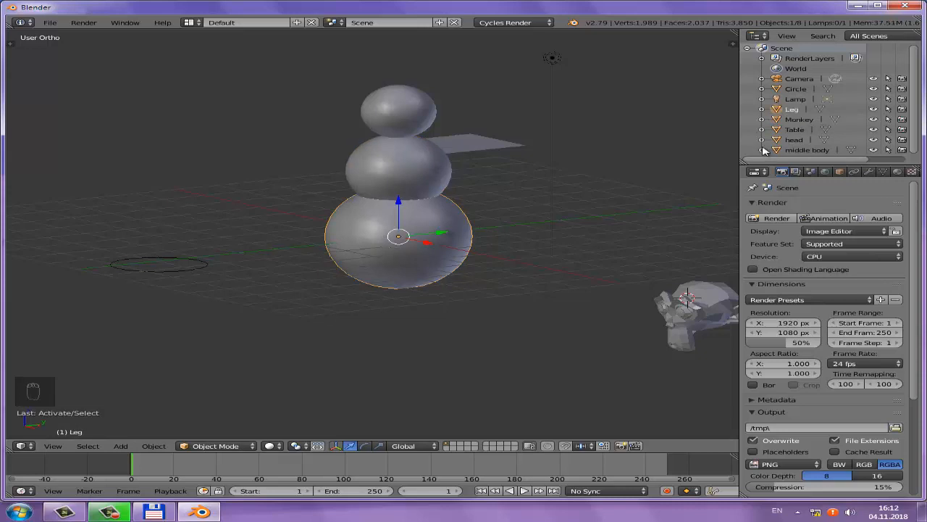
Hide the camera in the viewport from the Outliner and show it again
middle_click_drag(438, 192, 528, 208)
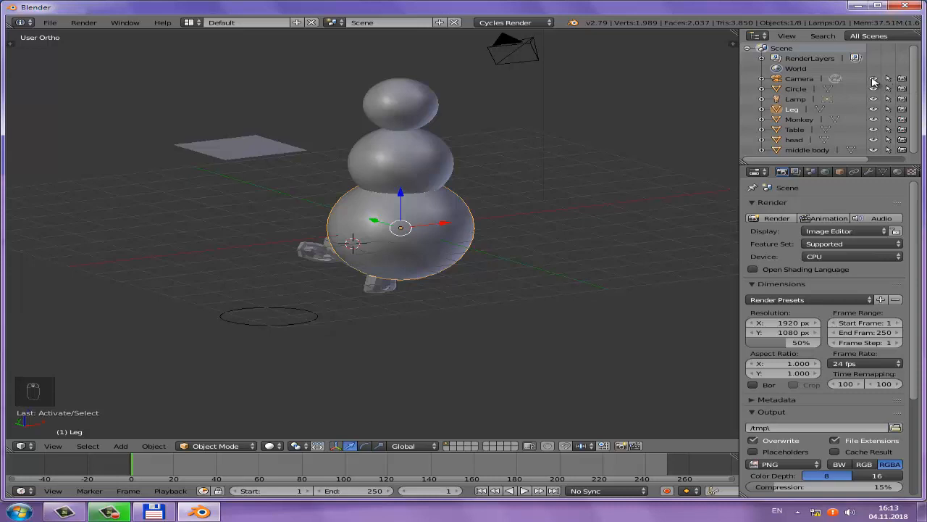
left_click(874, 79)
left_click(874, 79)
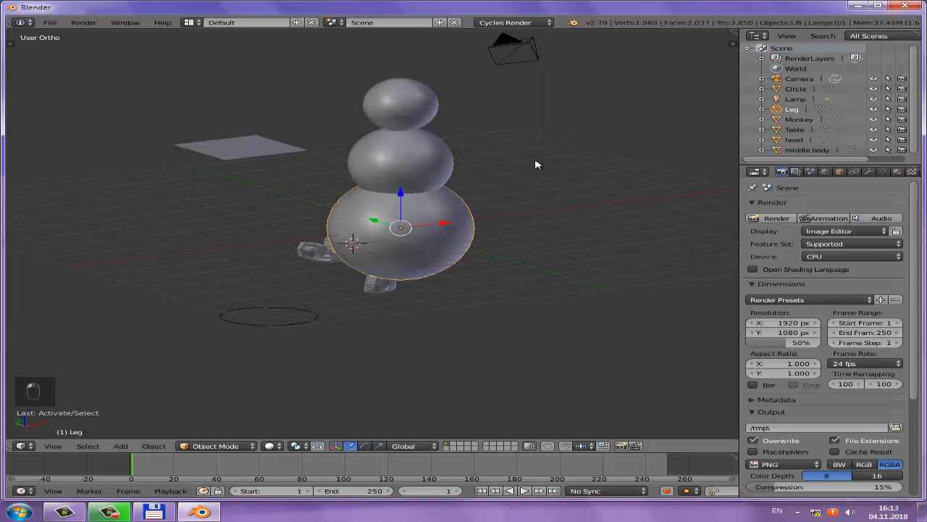
middle_click_drag(534, 165, 413, 174)
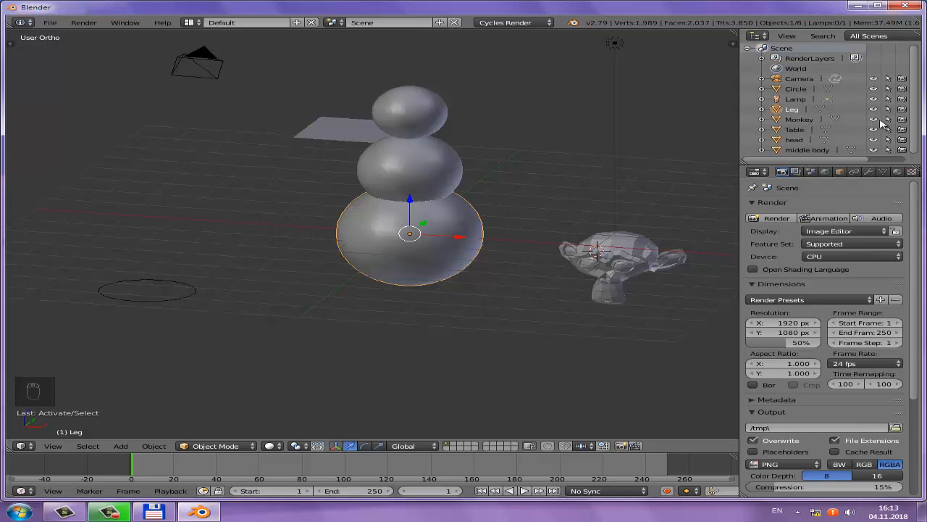
Toggle the viewport visibility of the Monkey and the Table off and on again from the Outliner
left_click(874, 120)
left_click(875, 120)
left_click(903, 120)
left_click(899, 120)
left_click(873, 130)
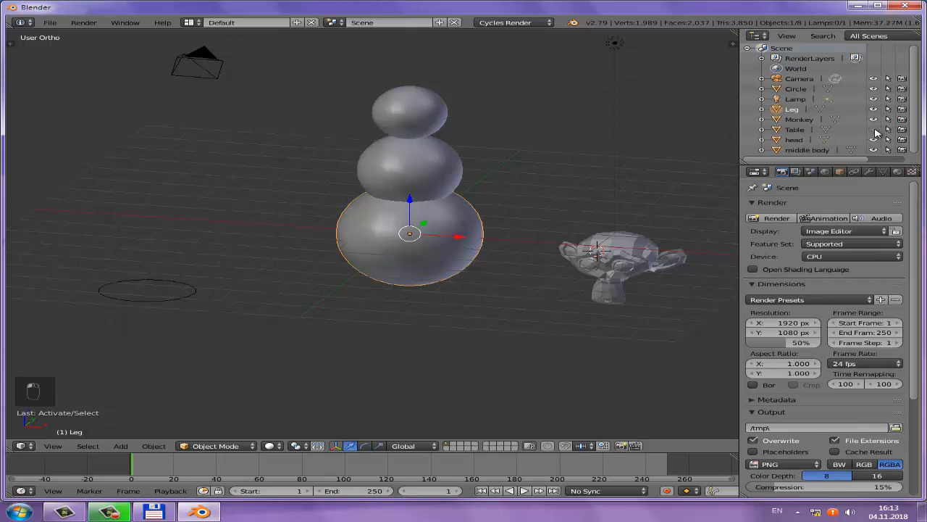
left_click(873, 119)
left_click(873, 119)
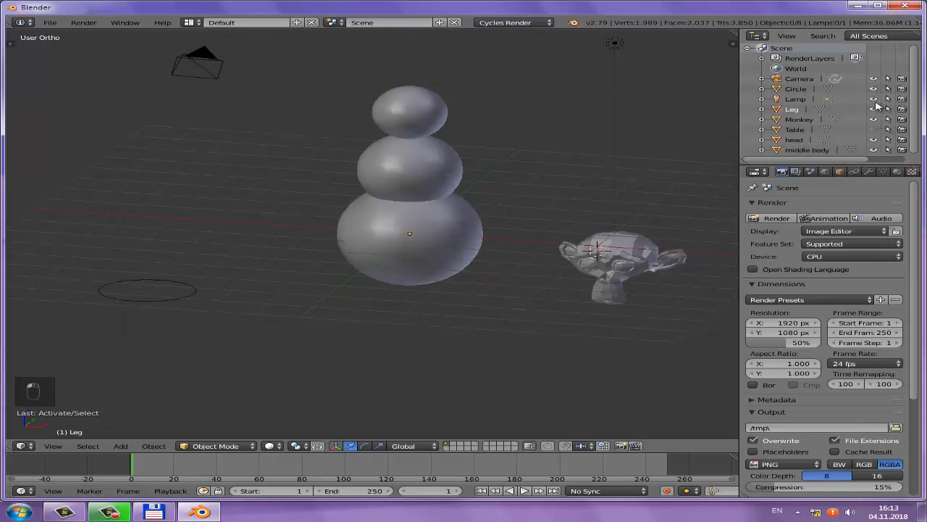
left_click(873, 129)
Select the monkey and hide it directly in the 3D view
middle_click_drag(637, 196, 657, 258)
right_click(657, 259)
middle_click_drag(594, 256, 495, 215)
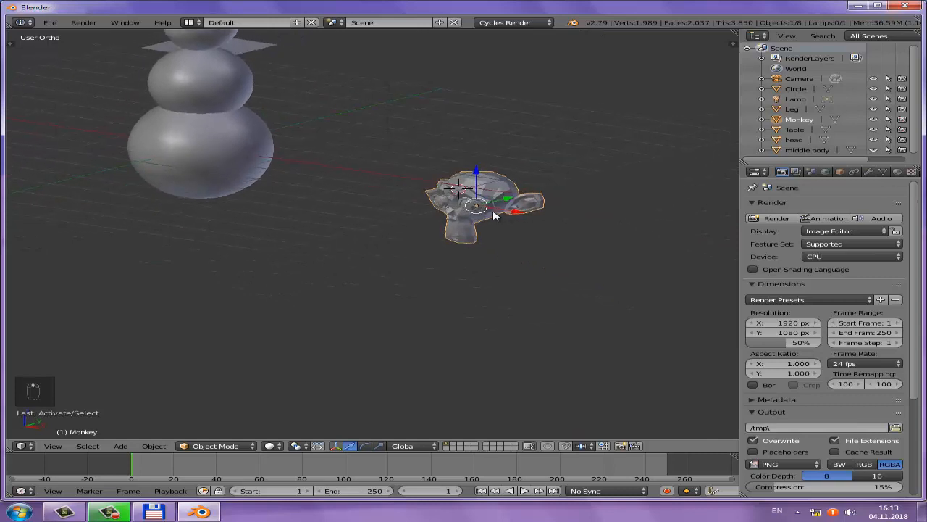
key("h")
key("h")
key("h")
middle_click_drag(286, 185, 485, 265, "shift")
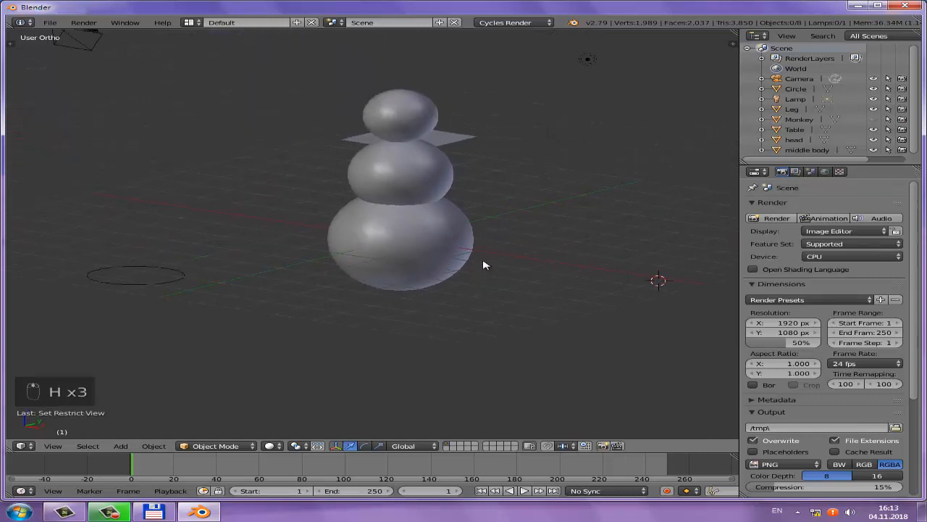
Hide the table plane, the circle and the snowman's three spheres one after another in the 3D view
right_click(443, 151)
key("h")
right_click(163, 279)
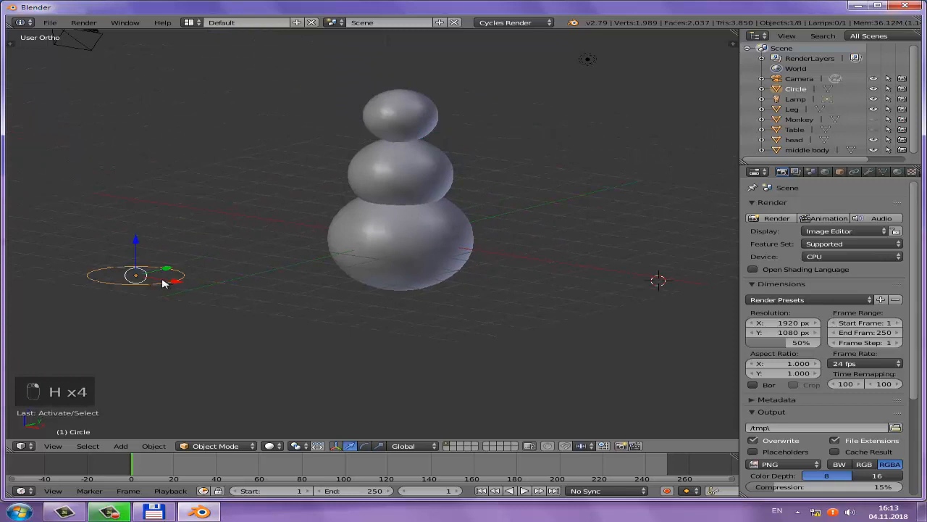
key("h")
right_click(348, 216)
key("h")
right_click(378, 197)
key("h")
right_click(402, 131)
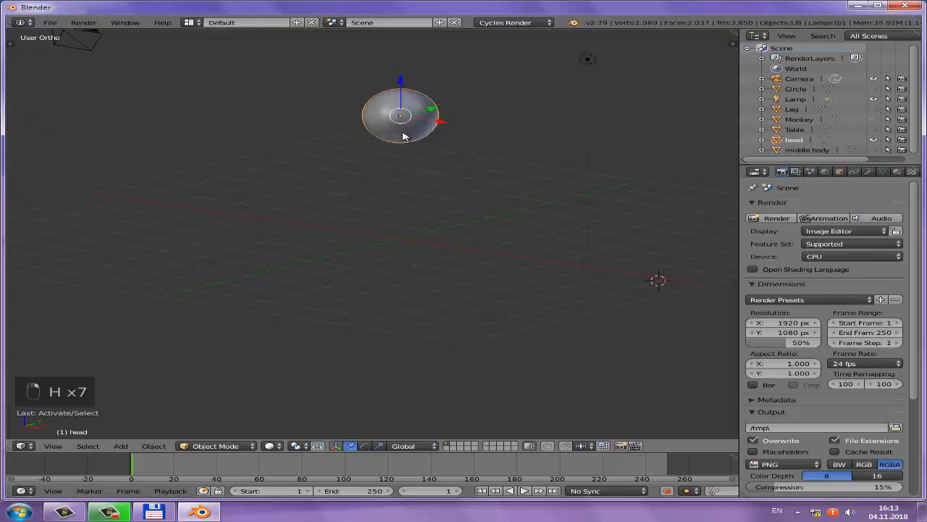
key("h")
Hide the lamp and the camera in the 3D view
middle_click_drag(403, 145, 565, 137)
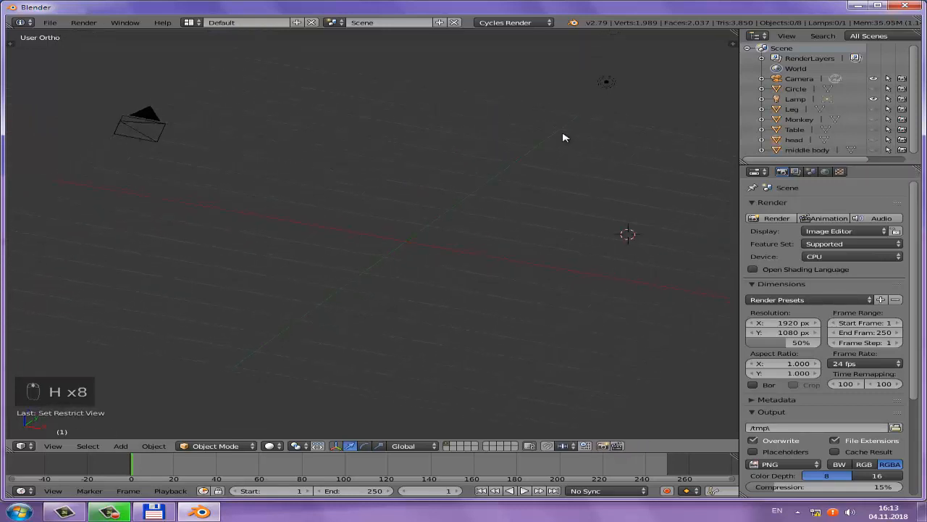
right_click(608, 87)
key("h")
right_click(149, 114)
key("h")
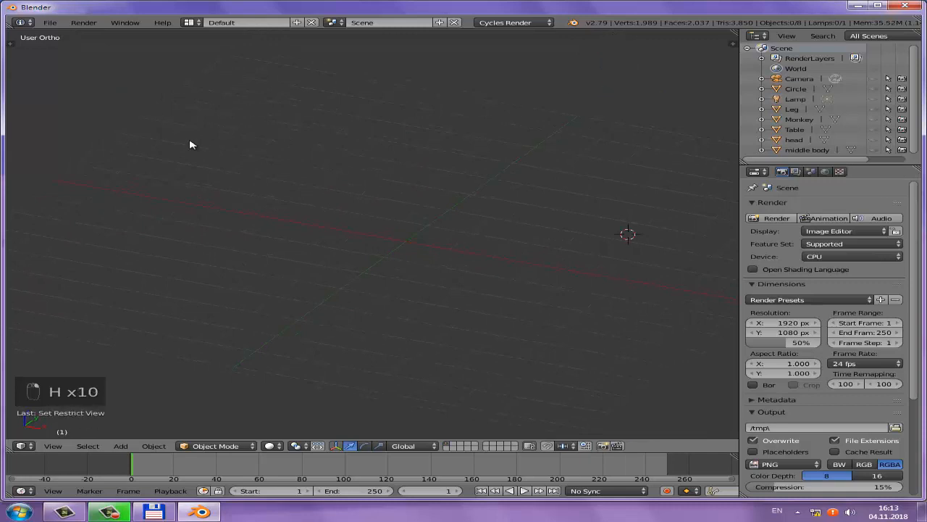
Unhide all hidden objects in the scene at once
middle_click_drag(190, 142, 232, 183)
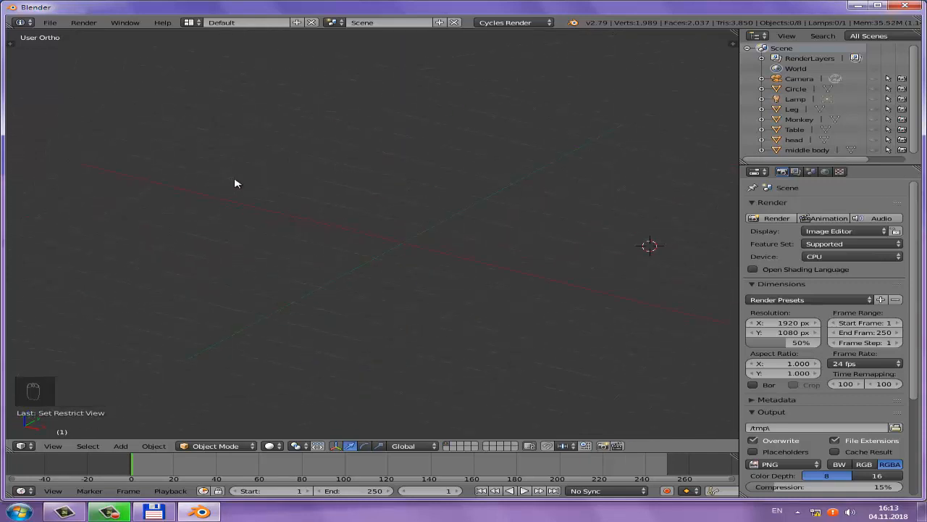
key("alt+h")
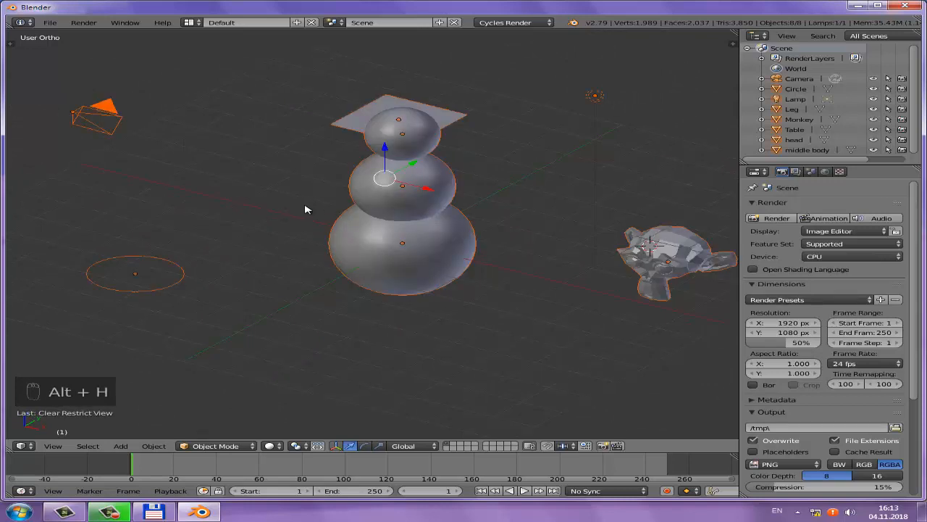
middle_click_drag(305, 209, 410, 182)
Select the snowman's bottom sphere, the table plane, the circle and the monkey one after another
right_click(410, 240)
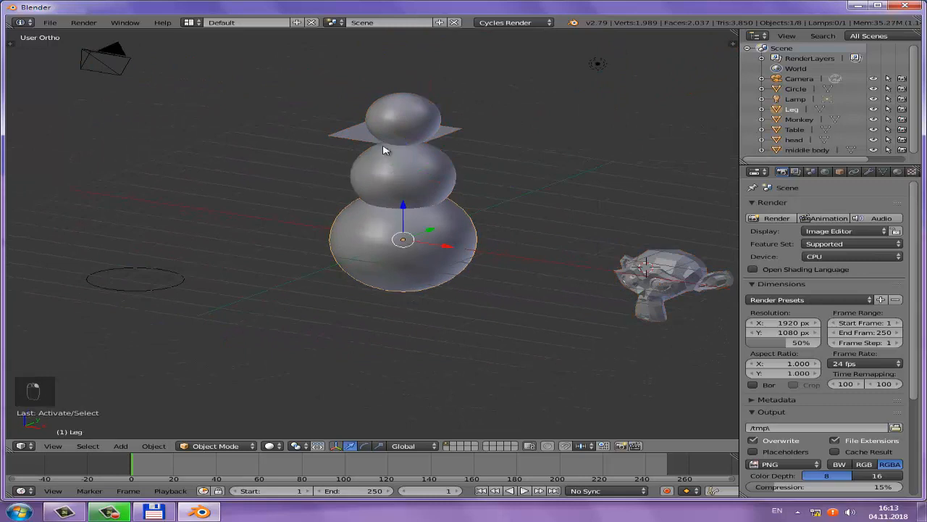
right_click(358, 138)
right_click(174, 287)
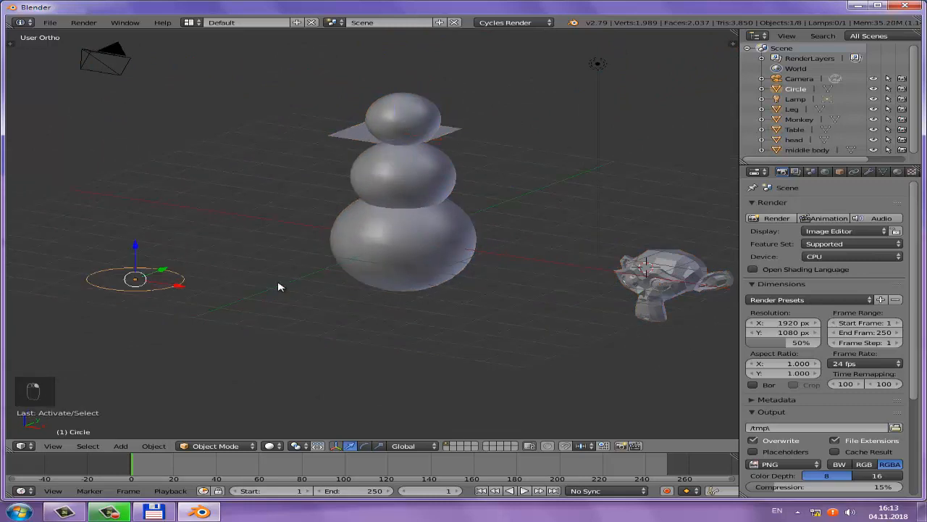
right_click(659, 271)
middle_click_drag(472, 263, 364, 227)
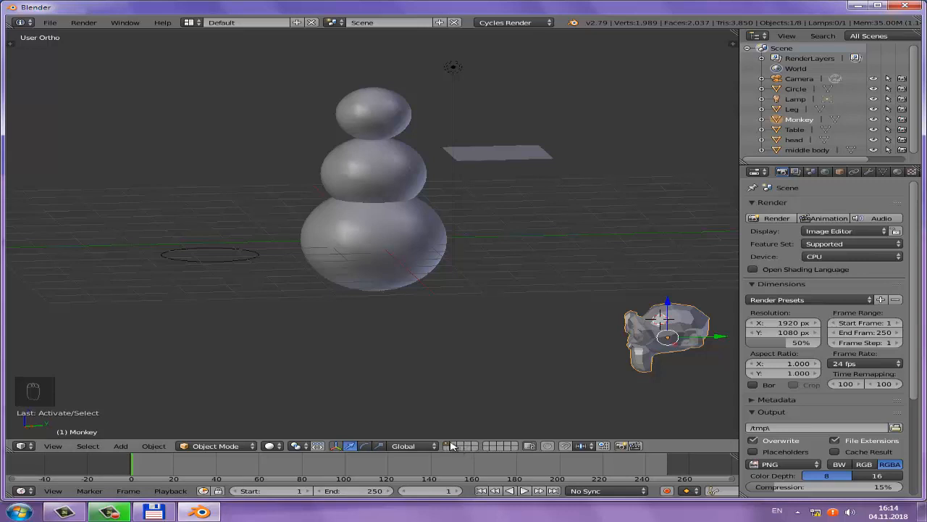
Switch to an empty layer, add a cylinder mesh there and move it above the middle of the grid
left_click(510, 448)
scroll(482, 405, "down", 2)
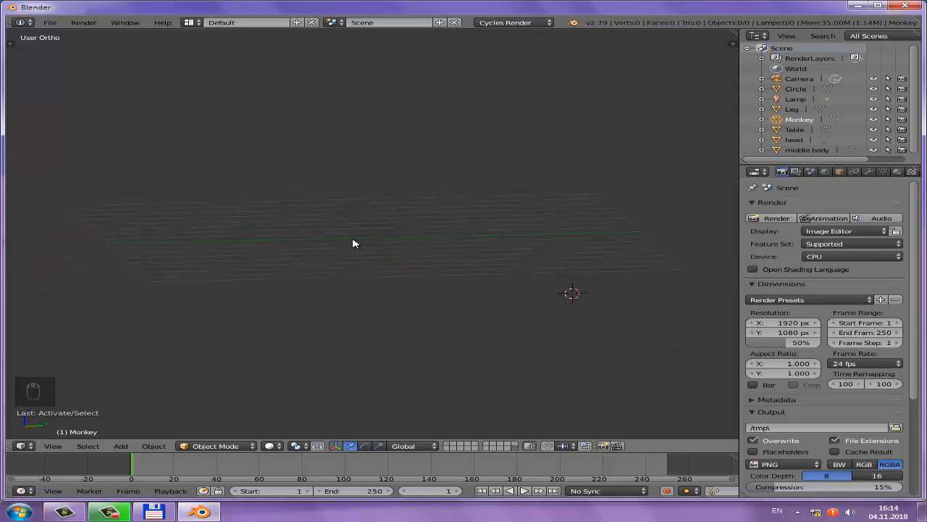
key("shift+a")
mouse_move(355, 240)
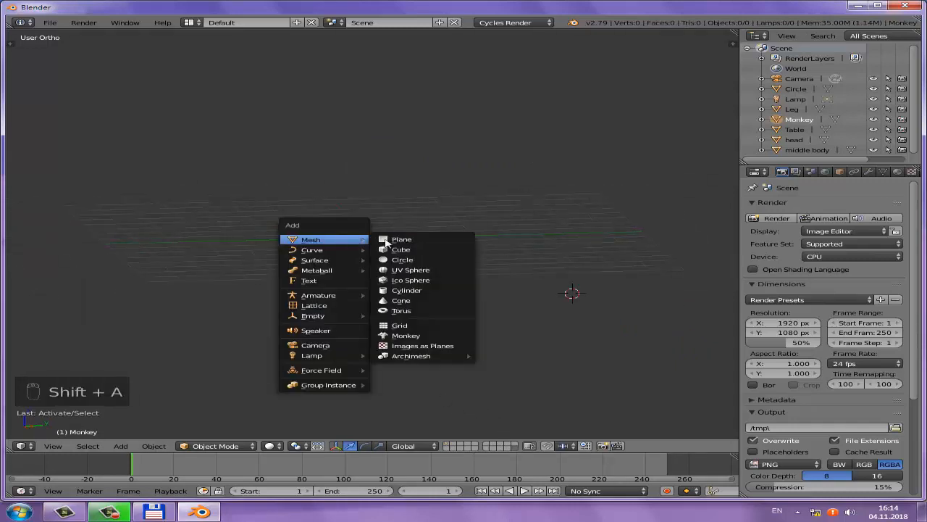
left_click(409, 289)
key("g")
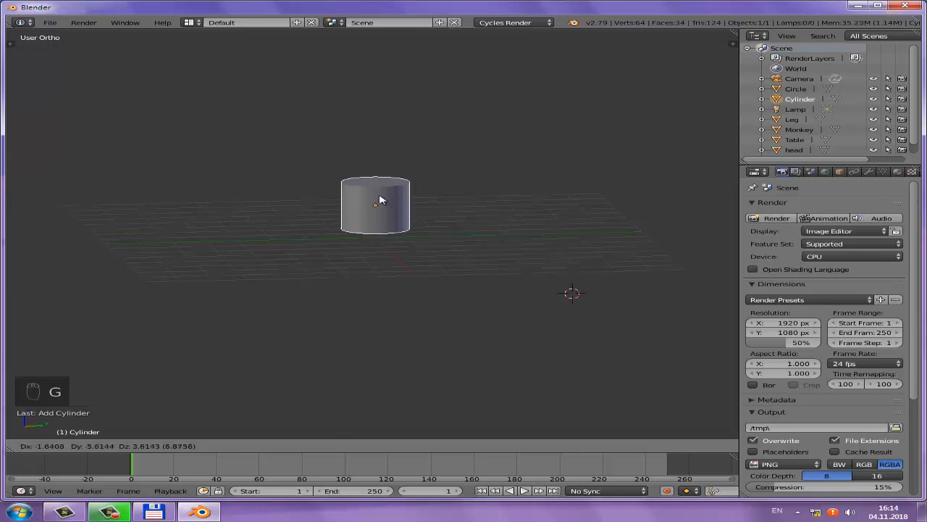
left_click(385, 201)
Switch to another empty layer and add a torus mesh there
middle_click_drag(418, 258, 533, 389)
key("h")
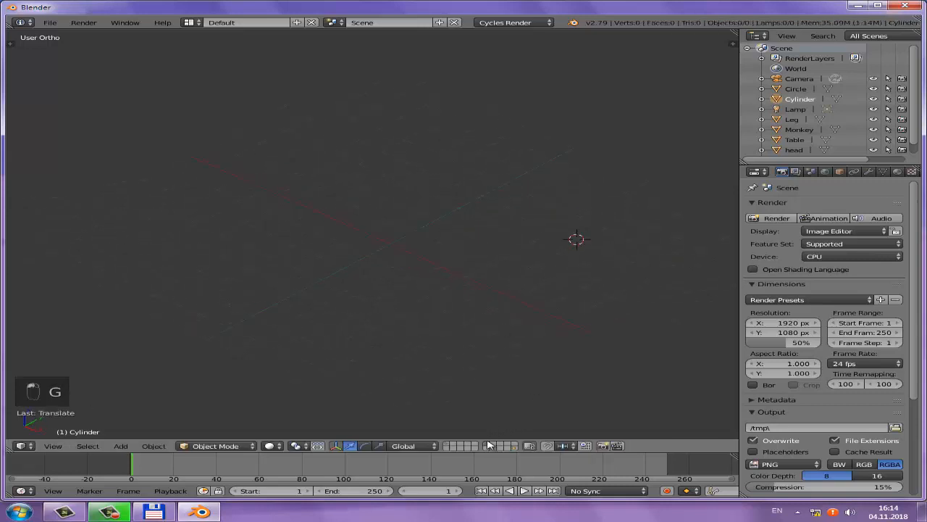
left_click(383, 231)
key("a")
key("shift+a")
mouse_move(384, 230)
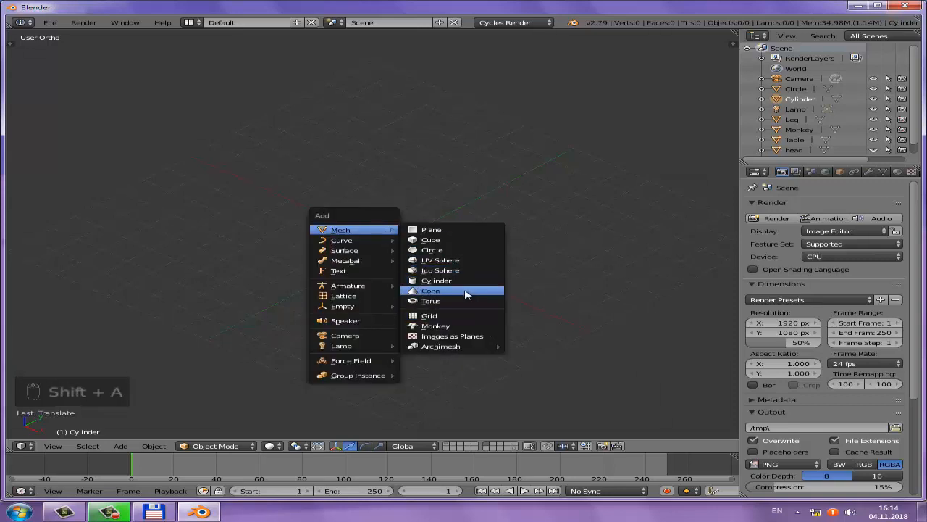
left_click(432, 300)
middle_click_drag(471, 257, 544, 232)
Switch between the snowman, torus, cylinder and empty layers to examine what each one contains
left_click(497, 441)
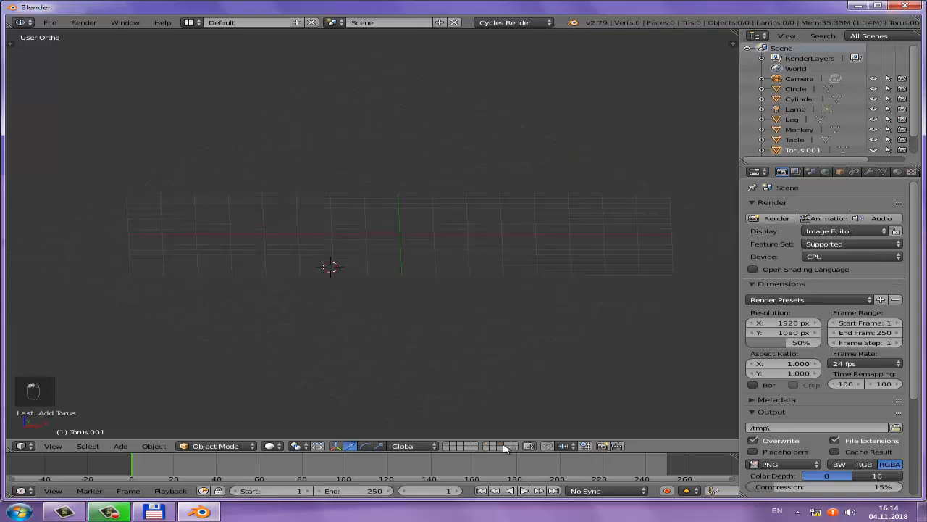
left_click(447, 443)
middle_click_drag(453, 308, 376, 322)
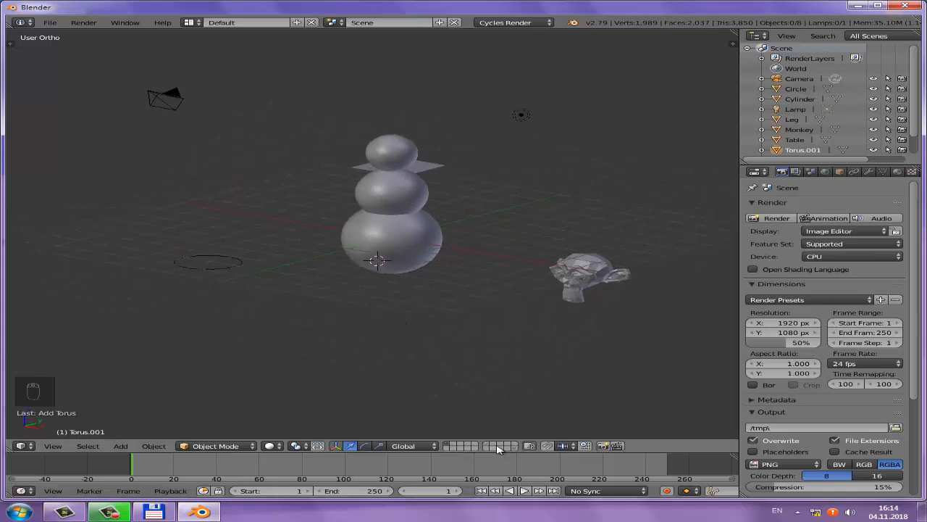
left_click(497, 450)
left_click(485, 443)
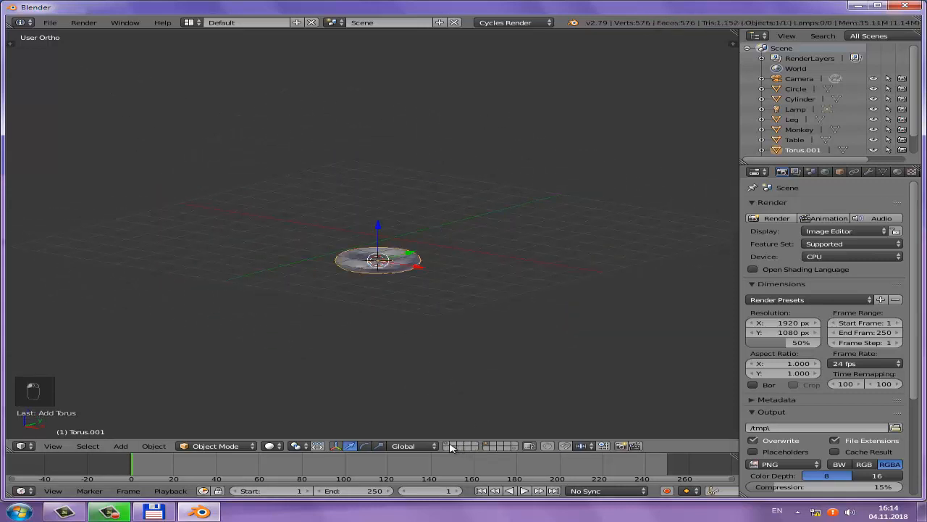
left_click(448, 444)
left_click(485, 445)
left_click(512, 449)
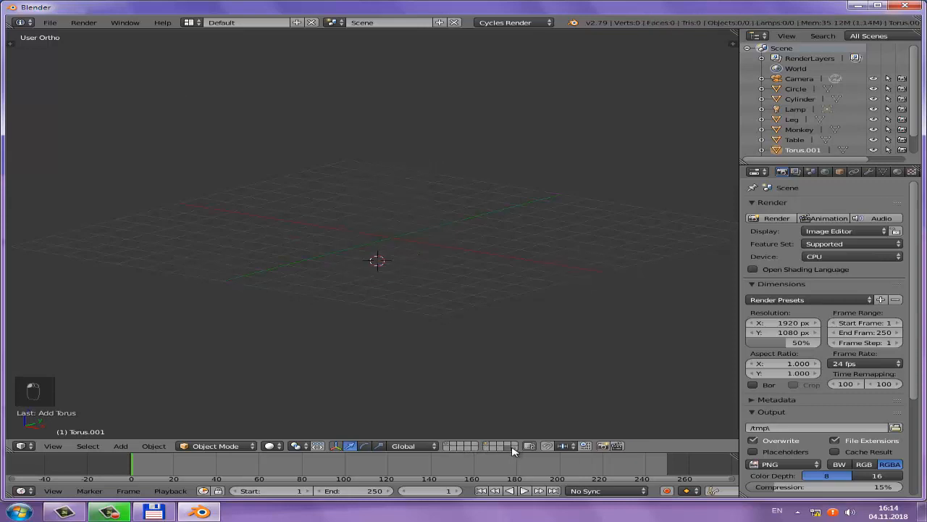
left_click(514, 447)
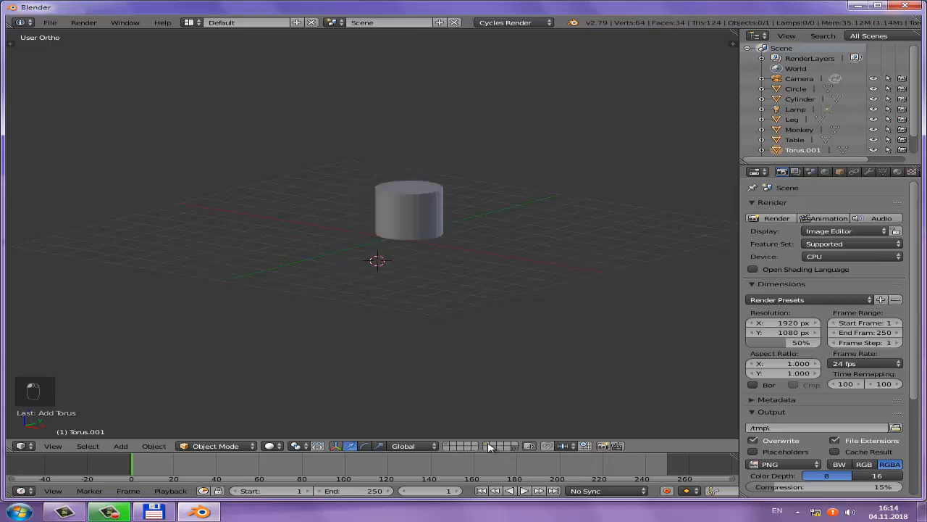
Display the torus, cylinder and snowman layers together
left_click(490, 447)
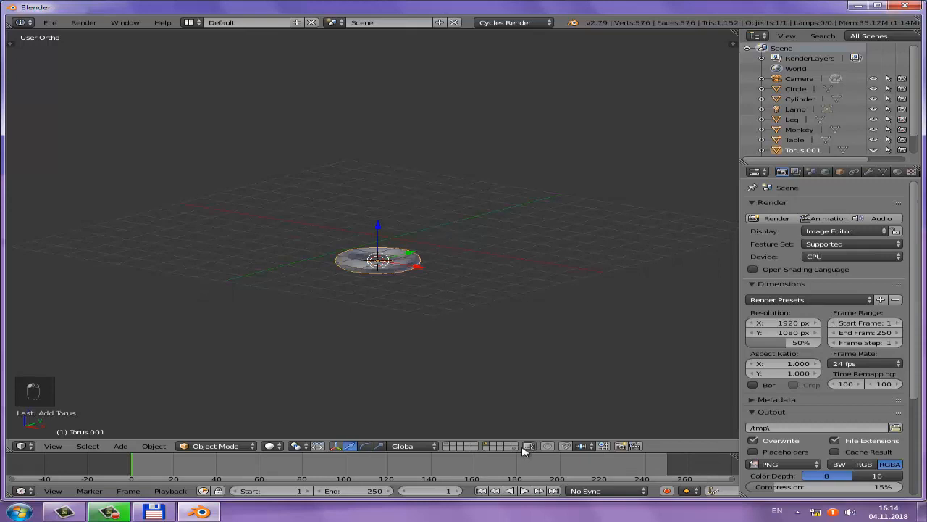
left_click(516, 452, "shift")
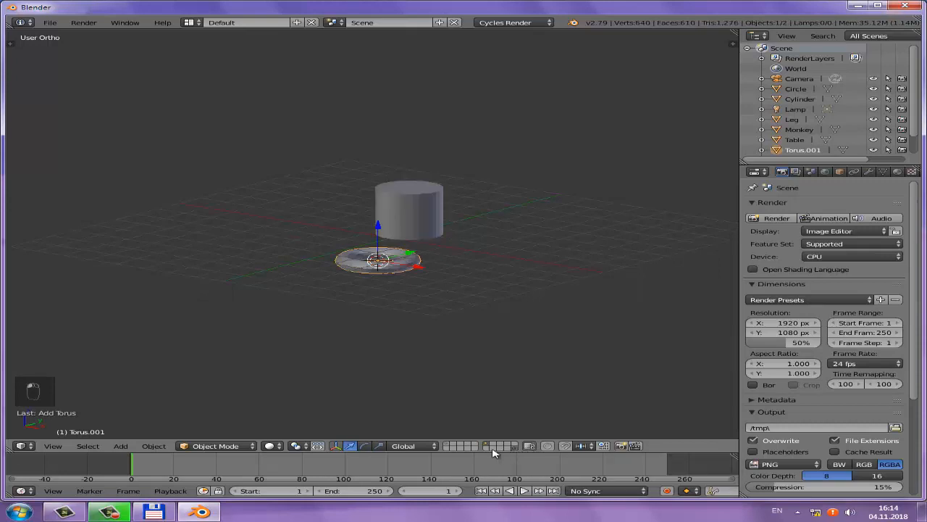
left_click(449, 444, "shift")
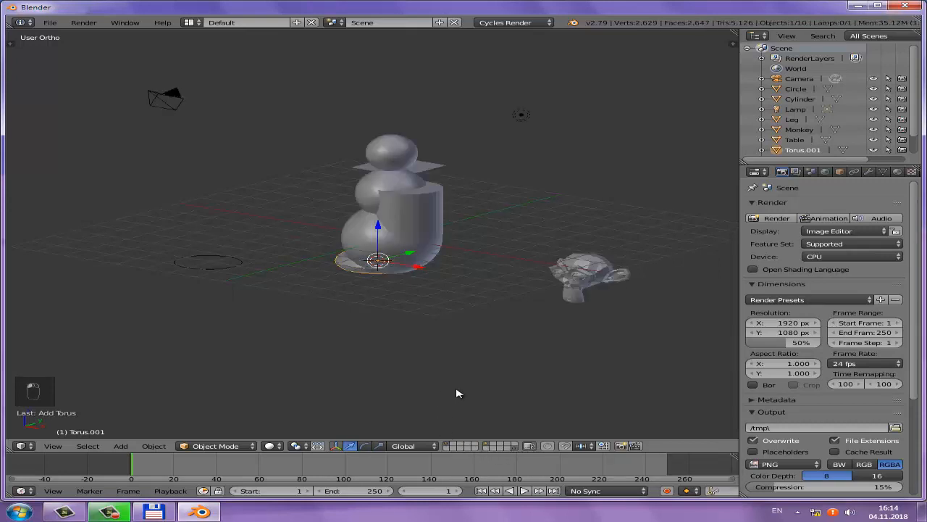
Select the cylinder and move it away from the snowman by about 2.32 in X, 1.10 in Y and -3.23 in Z
middle_click_drag(420, 329, 371, 240)
right_click(387, 221)
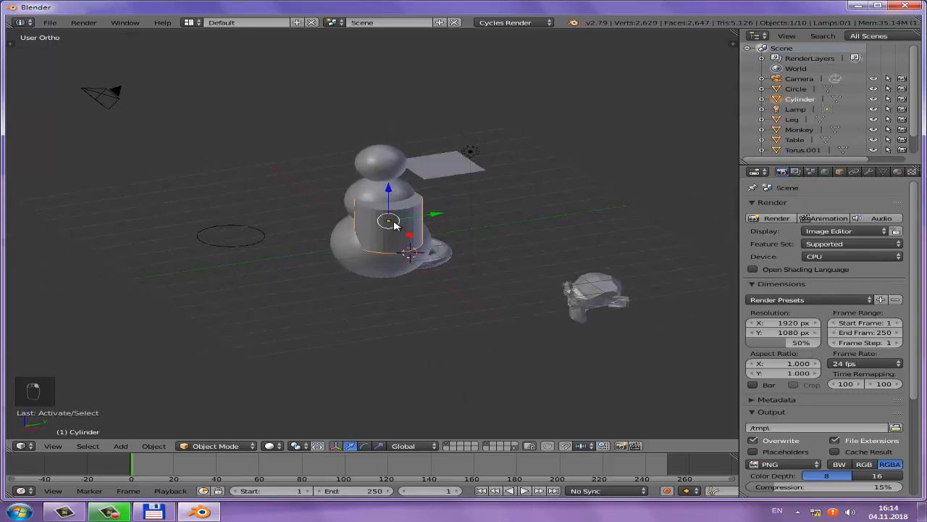
key("g")
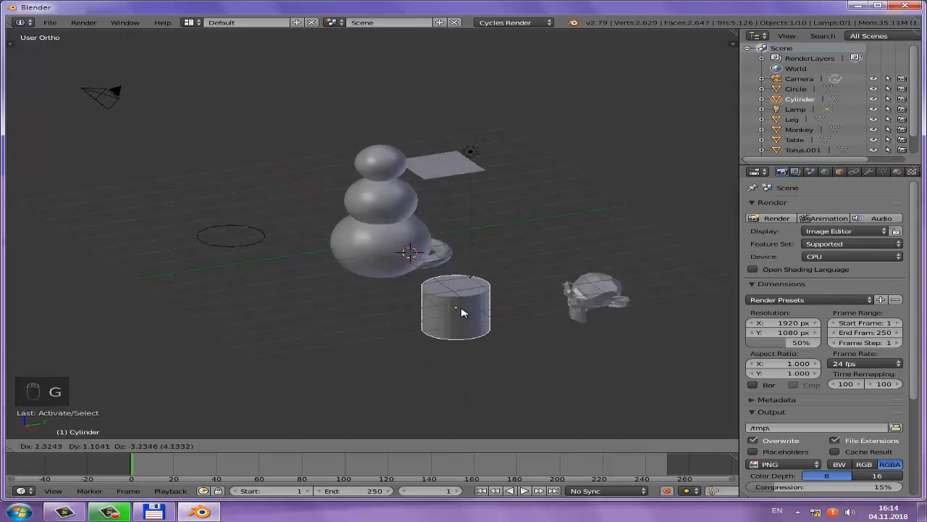
left_click(462, 311)
Select the torus and move it away from the snowman's base to a spot up beyond its head
middle_click_drag(520, 316, 464, 279)
right_click(456, 275)
key("g")
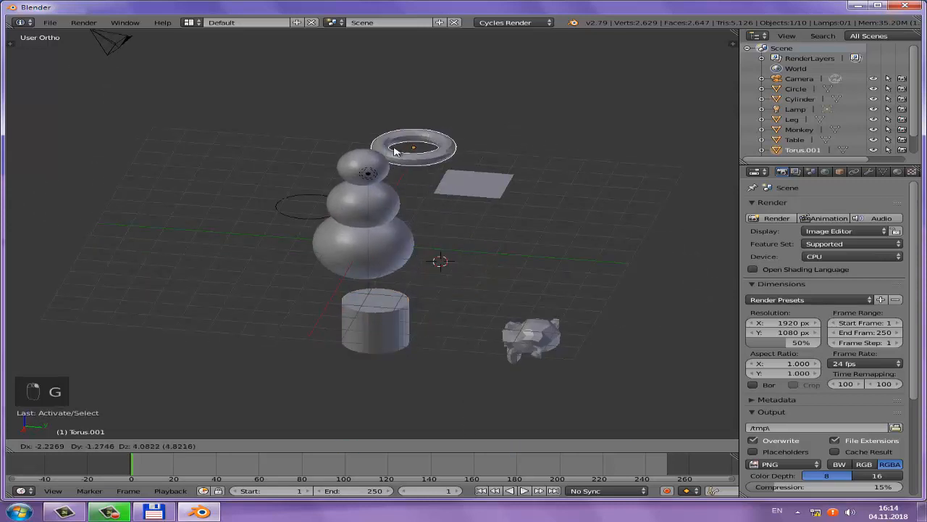
left_click(390, 150)
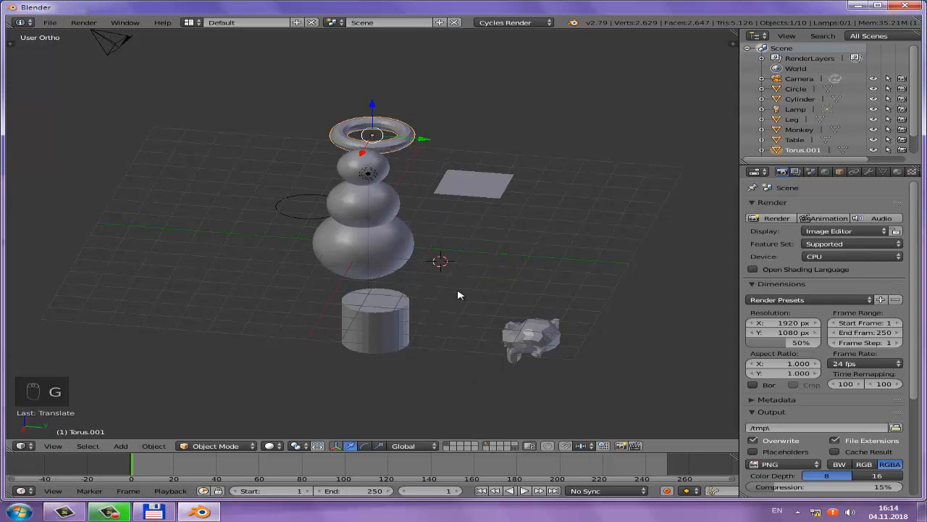
middle_click_drag(462, 295, 502, 414)
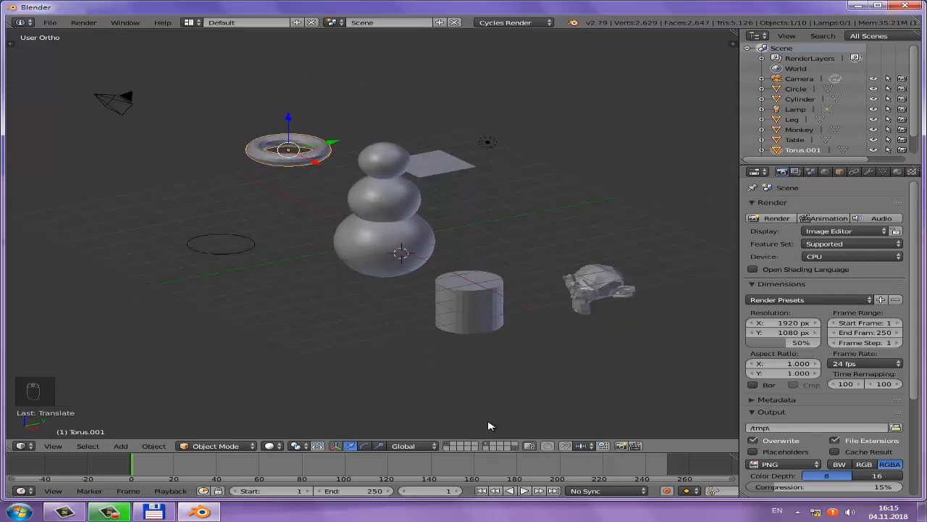
Display the torus layer alone and switch back to showing only the snowman's layer
right_click(487, 447)
key("Escape")
left_click(487, 447)
middle_click_drag(471, 397, 397, 184)
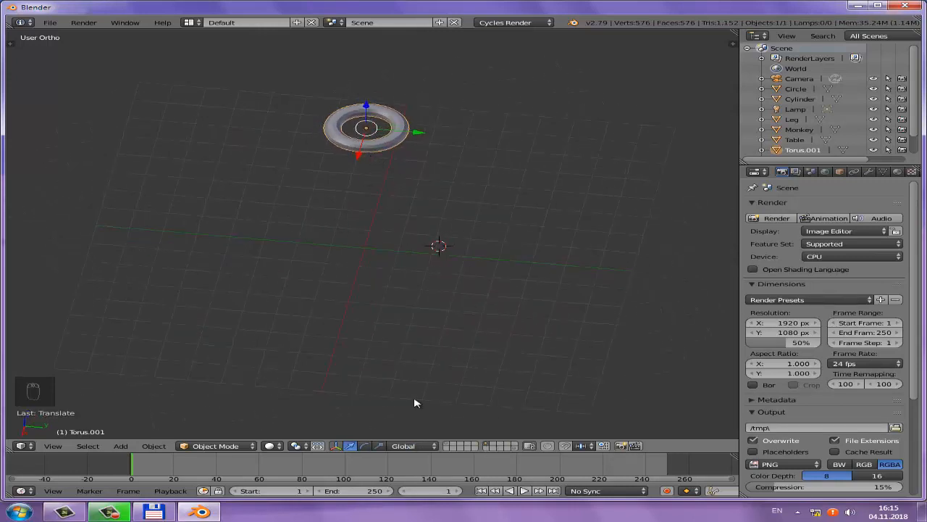
left_click(447, 444)
middle_click_drag(393, 327, 483, 297)
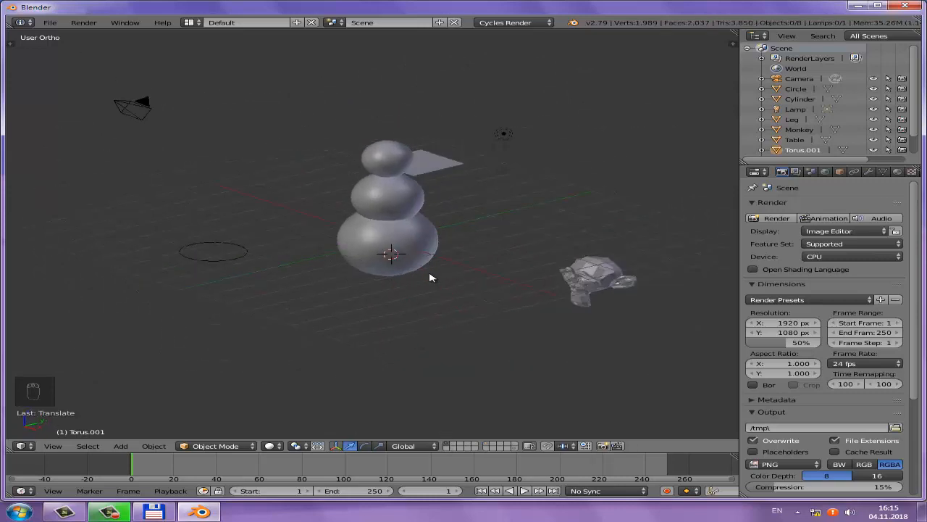
Move the monkey head to the third layer and display that layer alone
right_click(594, 282)
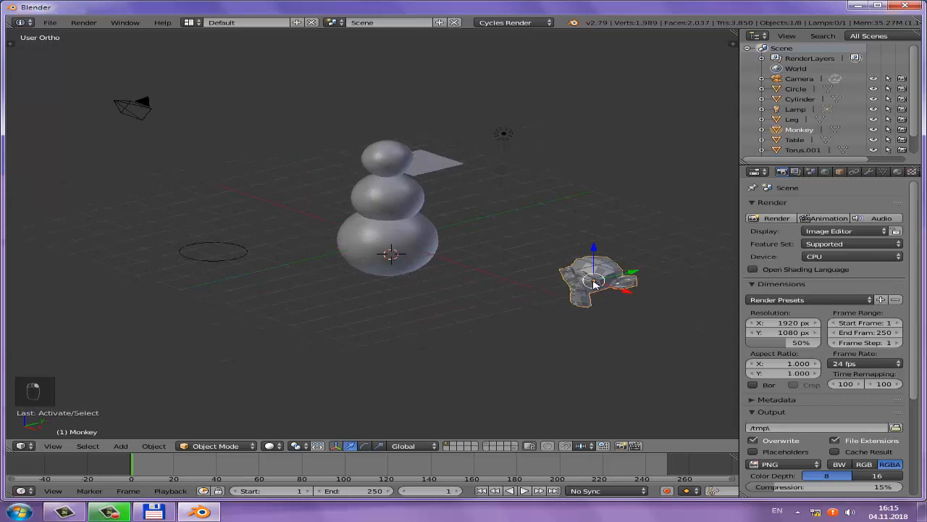
key("m")
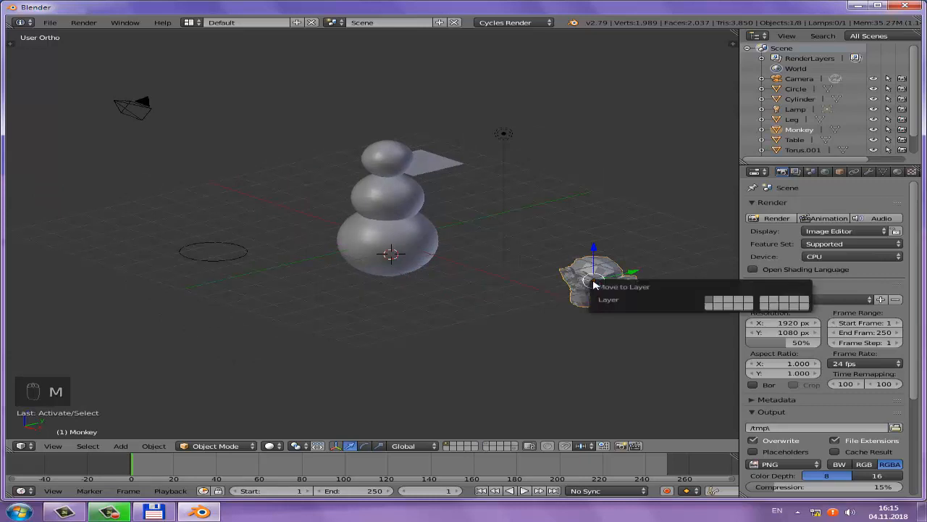
left_click(729, 305)
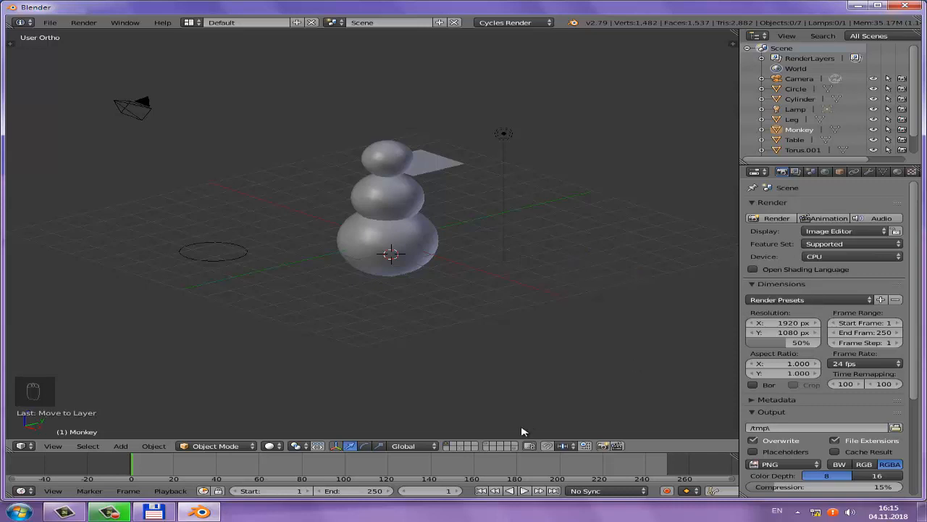
left_click(461, 449)
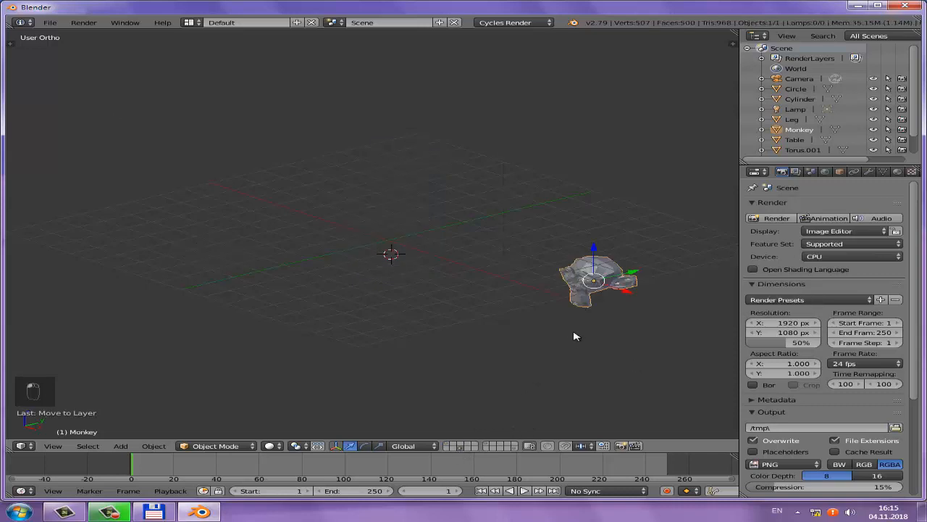
Put the monkey head into Edit Mode
middle_click_drag(577, 303, 389, 316)
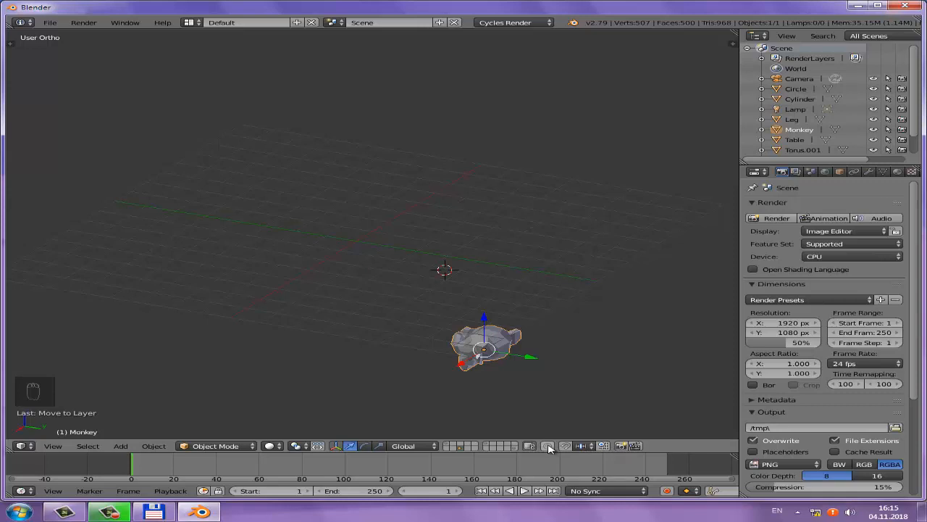
middle_click_drag(474, 420, 525, 377)
key("Tab")
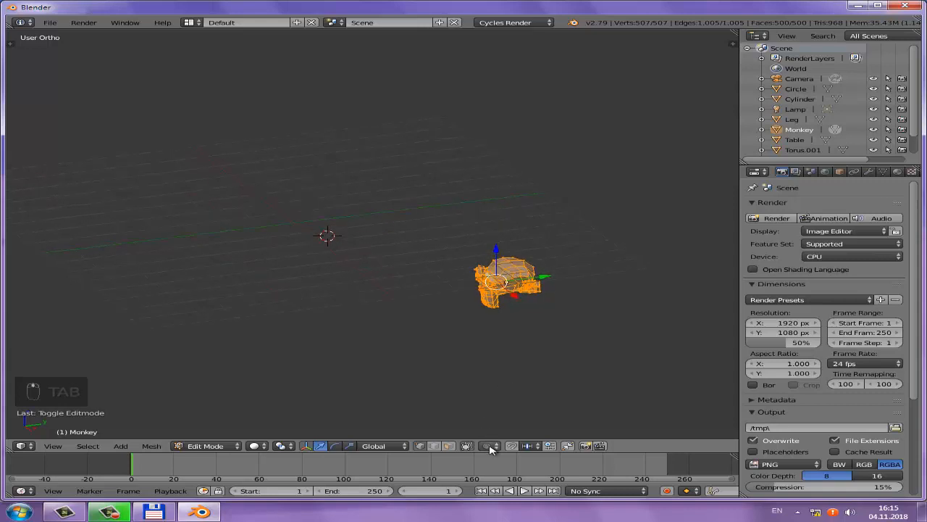
Enable proportional editing for the monkey mesh and turn it back off
left_click(493, 448)
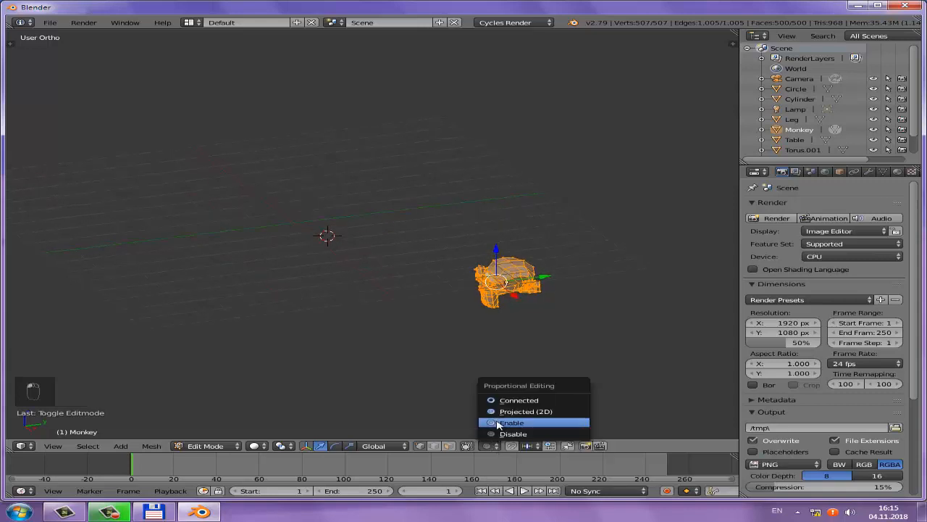
left_click(498, 423)
middle_click_drag(524, 378, 504, 397)
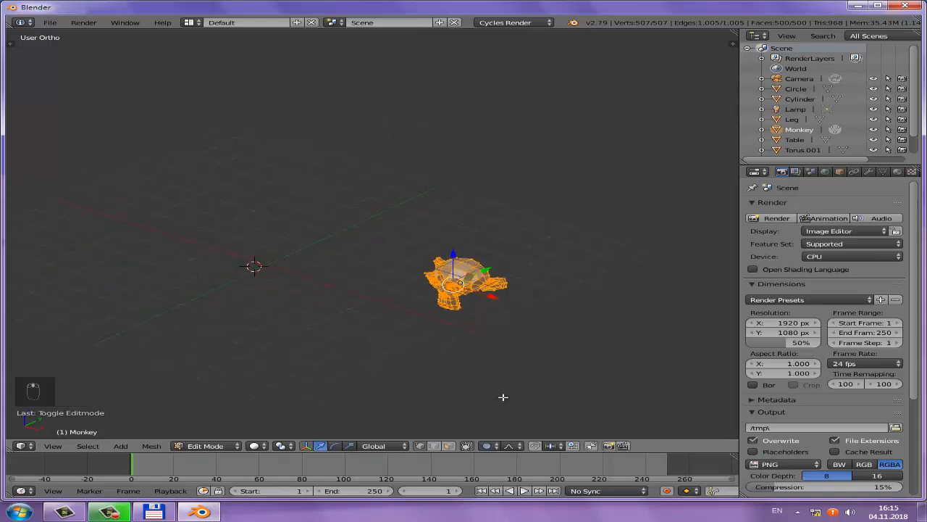
scroll(502, 374, "up", 4)
middle_click_drag(559, 385, 439, 393, "shift")
left_click(494, 447)
left_click(501, 434)
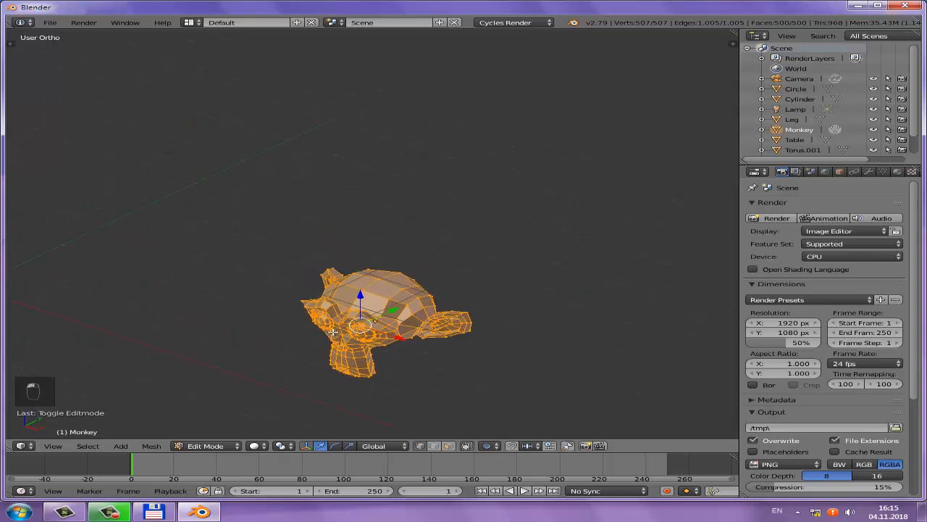
Try moving a single vertex on the monkey's forehead upward with proportional editing off, and cancel the move
scroll(339, 333, "up", 2)
right_click(359, 315)
middle_click_drag(360, 316, 411, 287)
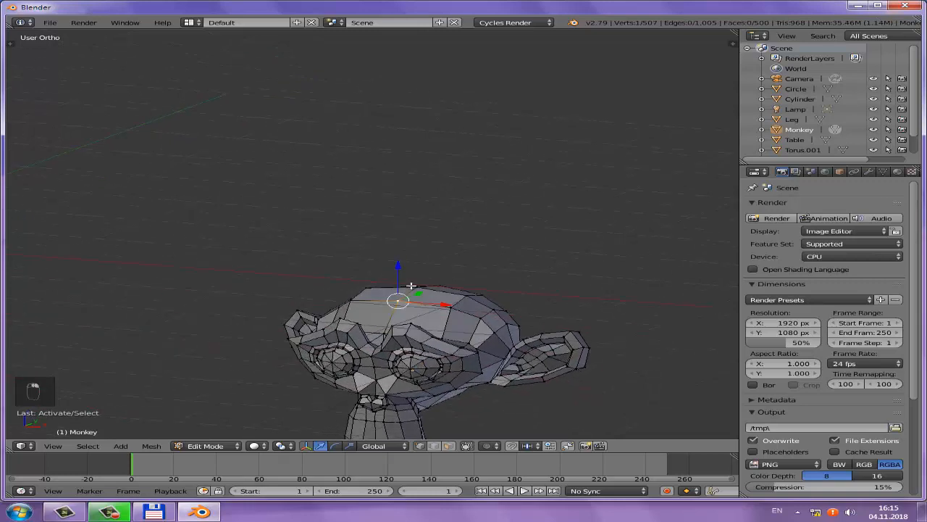
key("g")
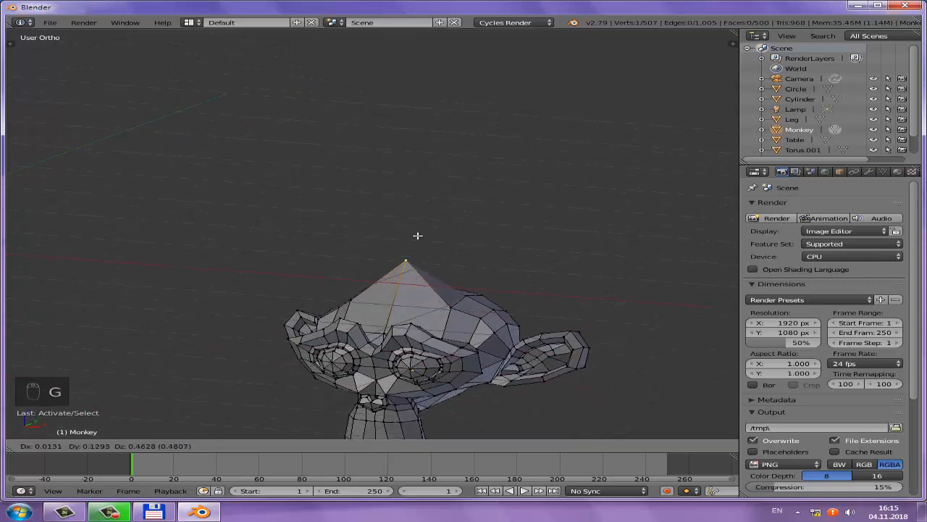
right_click(440, 275)
Try moving single vertices at the monkey's ear and eye without proportional editing, and undo the eye vertex's move
right_click(572, 331)
key("g")
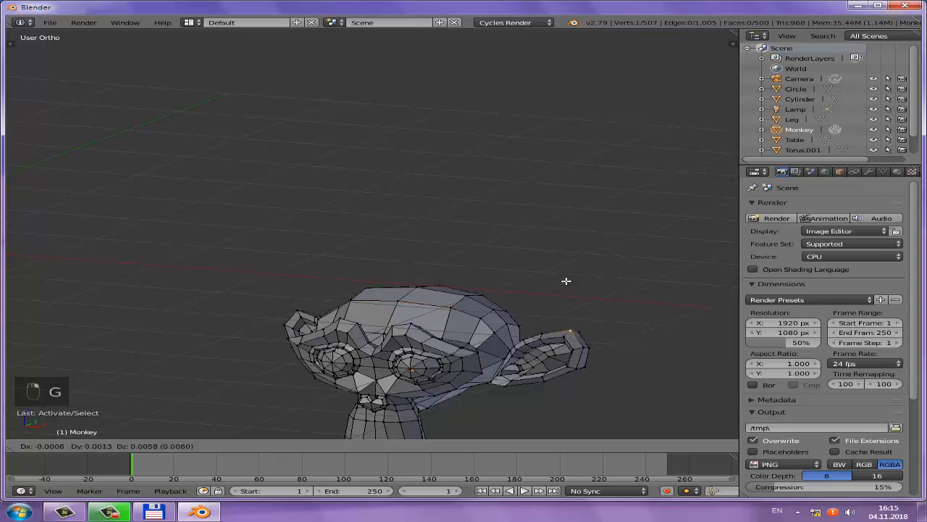
right_click(563, 250)
key("g")
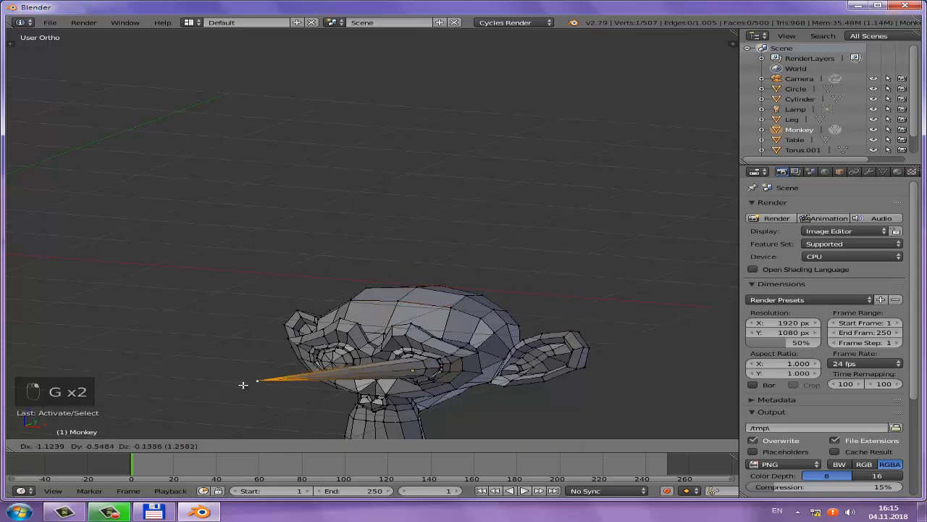
left_click(245, 384)
key("ctrl+z")
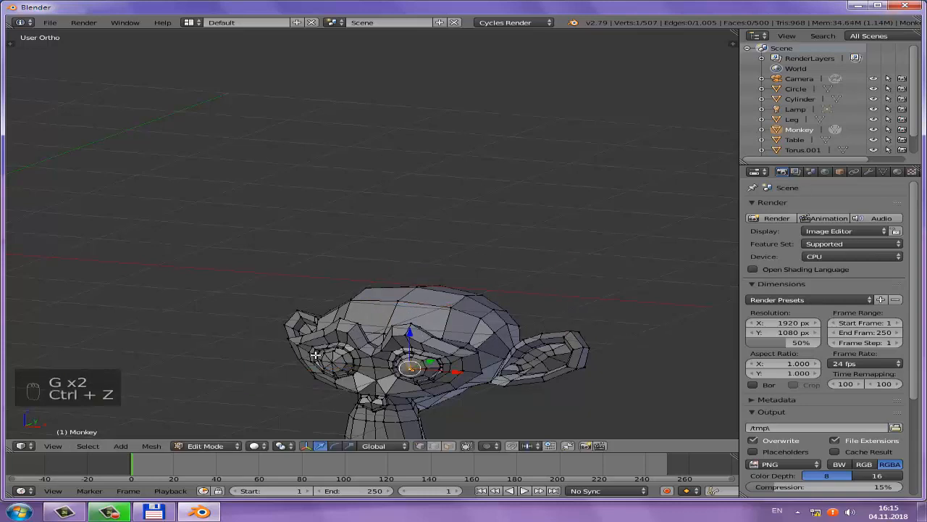
Select the middle vertex on top of the monkey's forehead and enable proportional editing
middle_click_drag(314, 354, 468, 302)
right_click(468, 293)
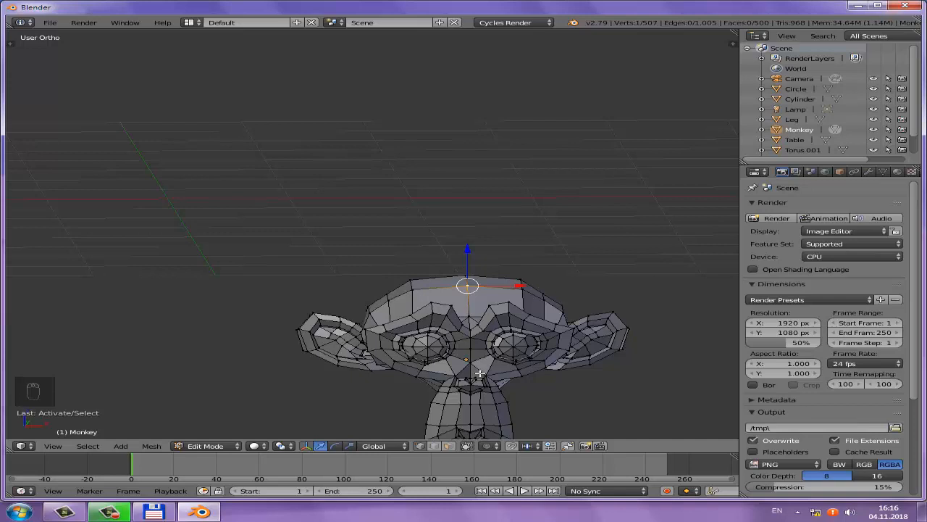
left_click(493, 446)
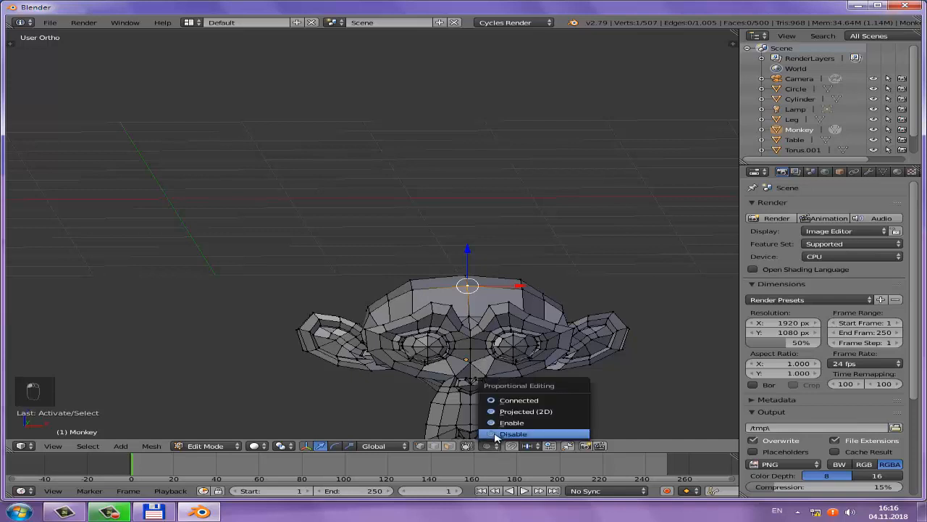
left_click(503, 423)
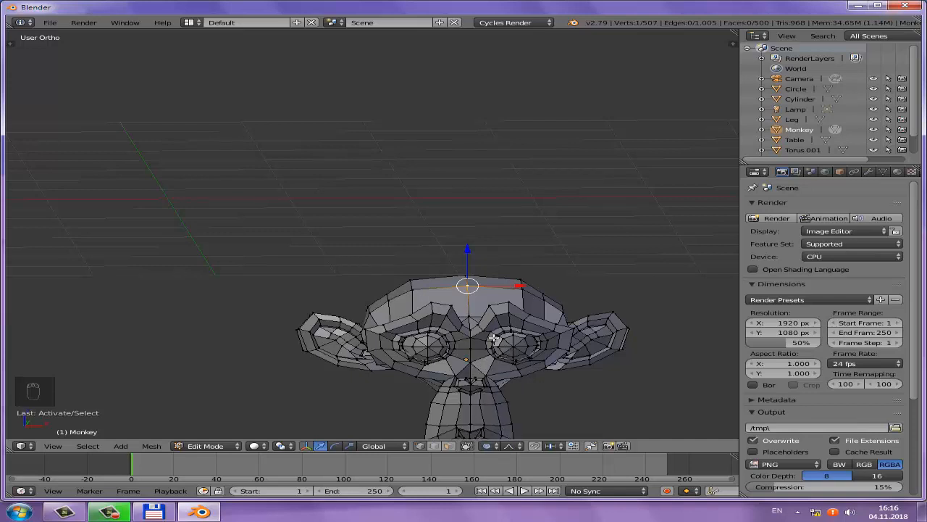
Try moving the forehead vertex with Smooth falloff while varying the proportional size between about 0.32 and 2.59
key("g")
scroll(479, 289, "down", 3)
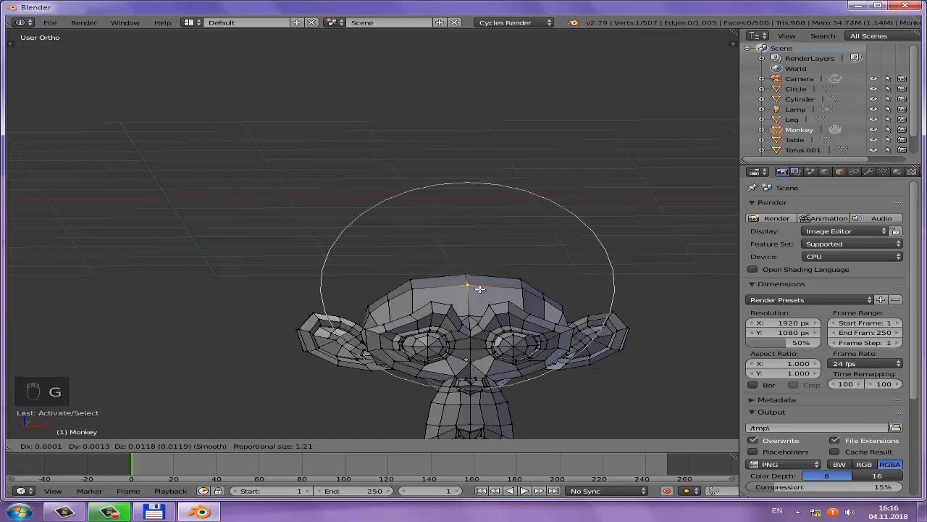
scroll(479, 289, "up", 4)
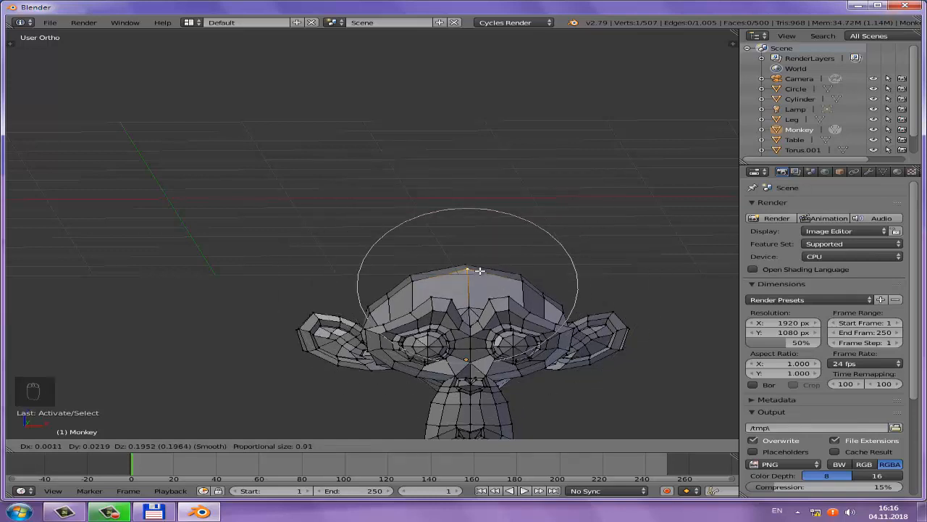
scroll(480, 253, "down", 7)
scroll(481, 247, "down", 4)
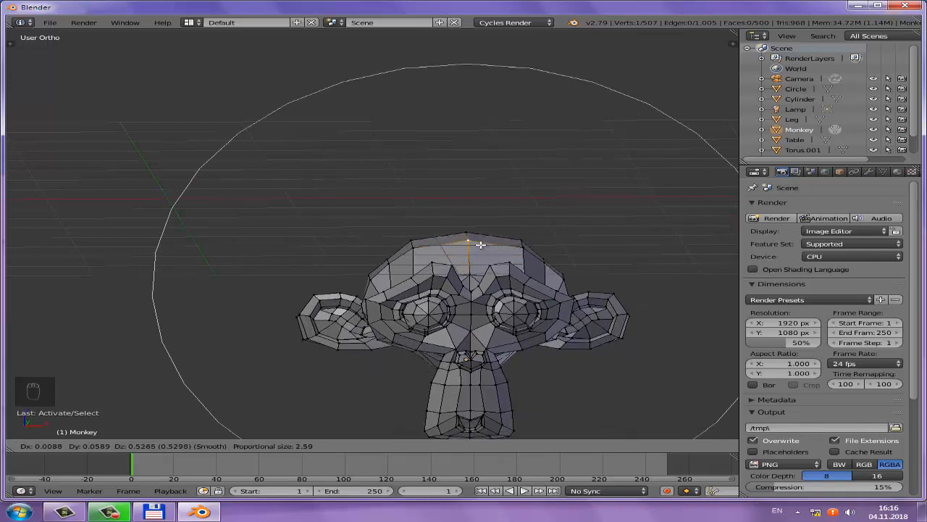
scroll(480, 245, "up", 5)
scroll(481, 245, "up", 5)
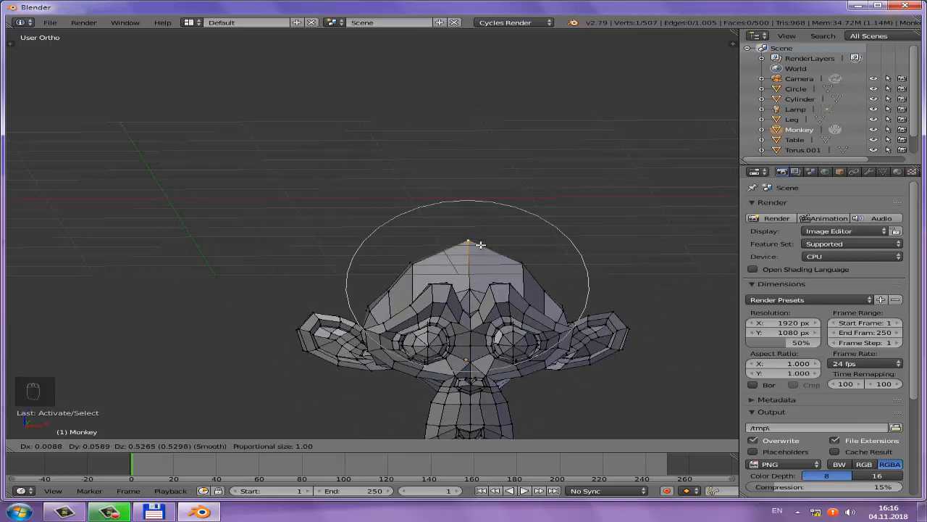
scroll(480, 245, "up", 11)
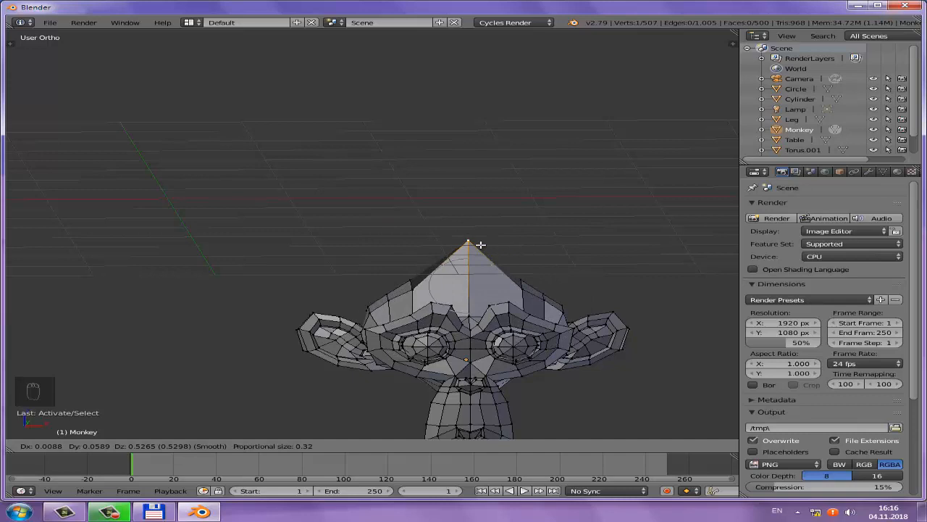
scroll(481, 245, "down", 14)
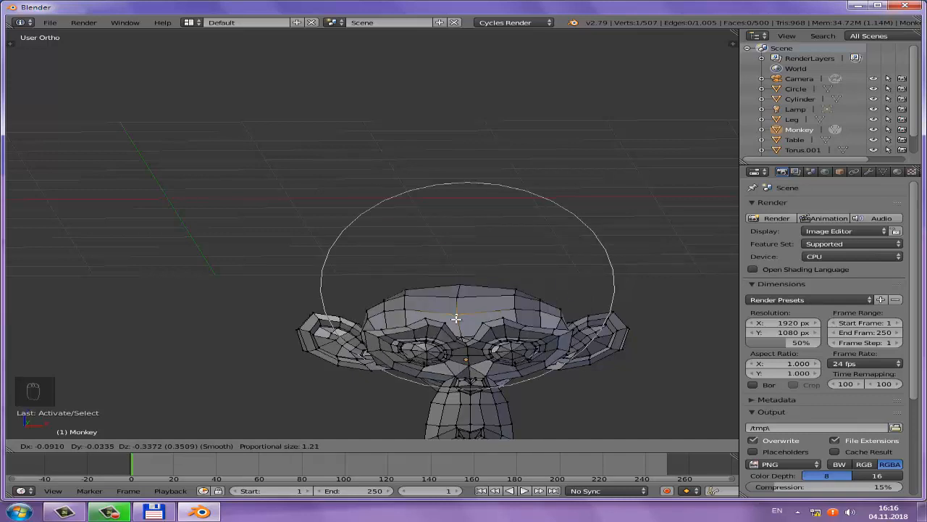
scroll(455, 289, "down", 4)
scroll(455, 284, "up", 14)
left_click(455, 282)
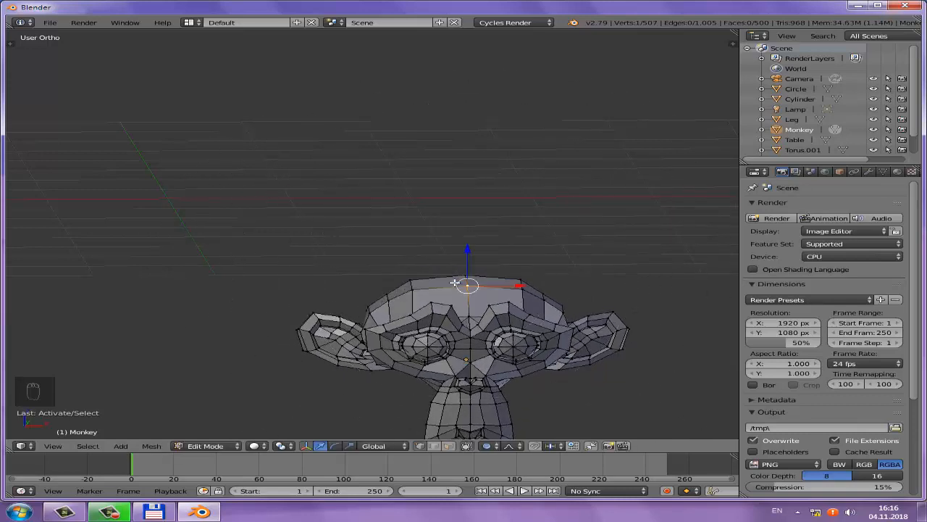
Set the proportional falloff to Constant and try moving the forehead vertex with different proportional sizes, then cancel the move
left_click(509, 446)
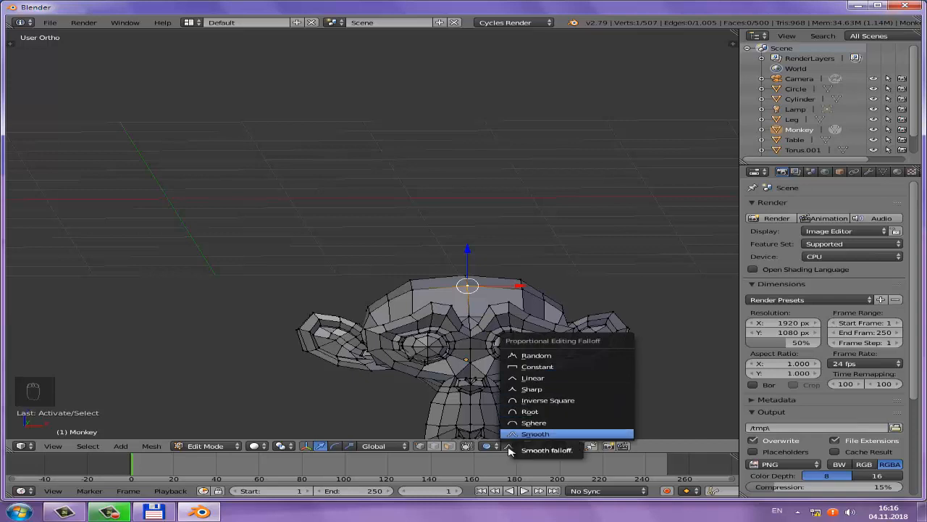
left_click(539, 368)
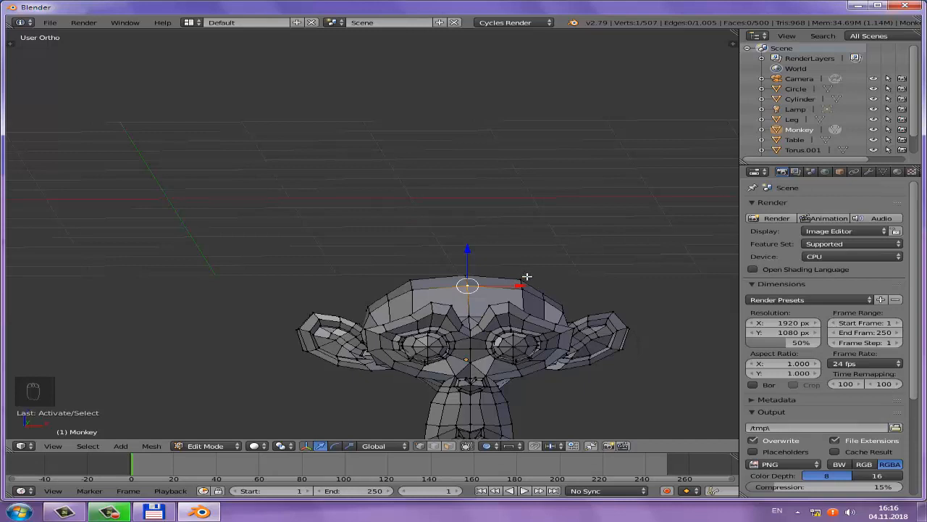
key("g")
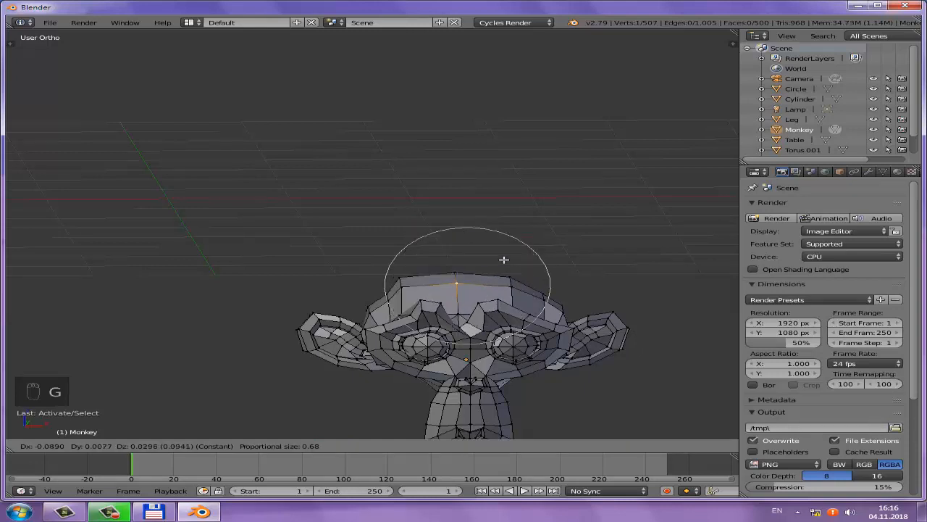
scroll(503, 250, "down", 7)
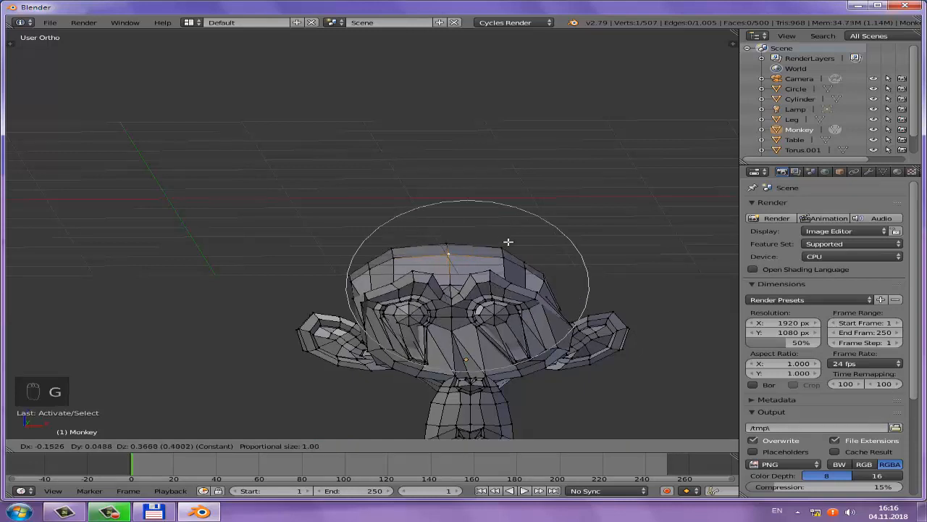
scroll(531, 203, "down", 6)
scroll(531, 202, "up", 9)
right_click(532, 202)
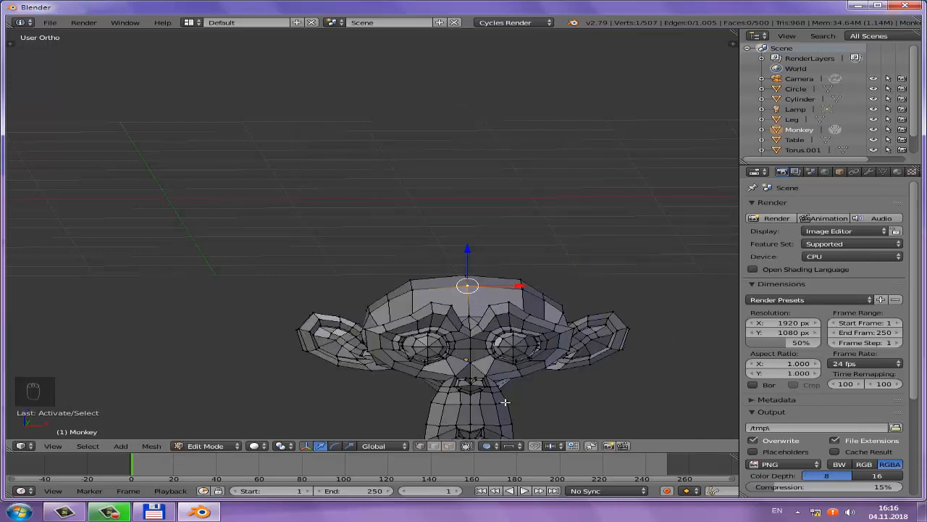
Set the proportional falloff to Root and try moving the forehead vertex upward, cancelling the move
left_click(511, 446)
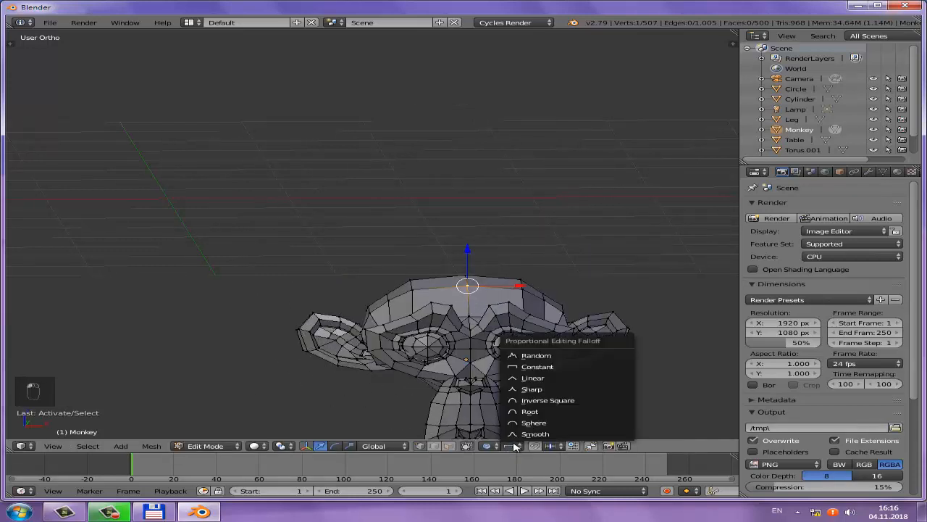
left_click(536, 412)
key("g")
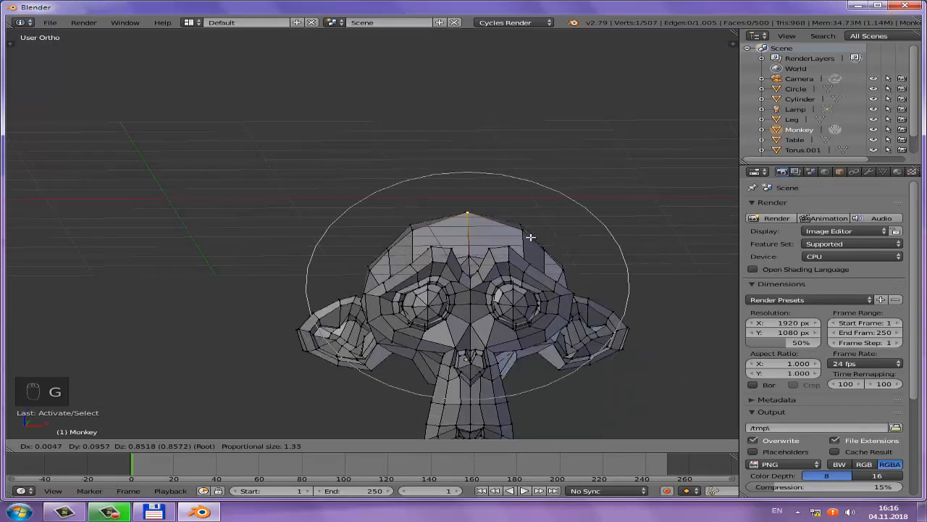
right_click(527, 239)
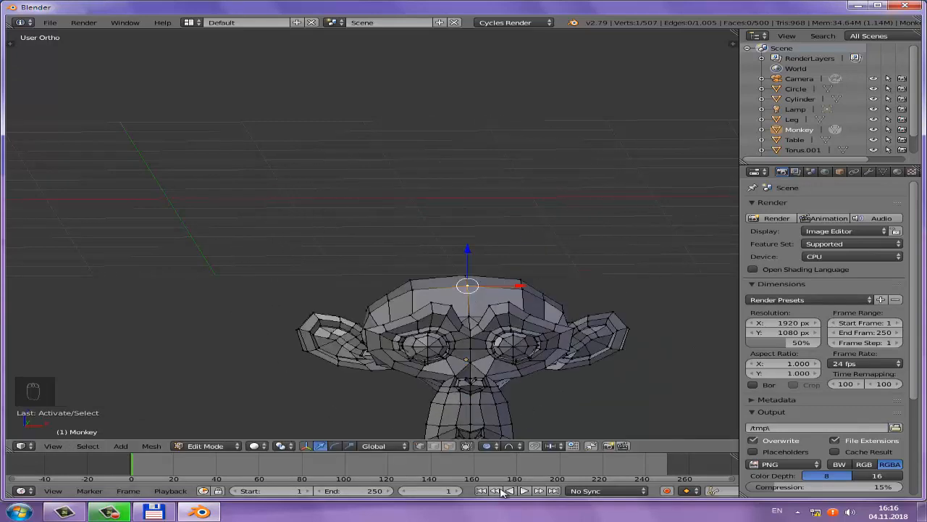
Set the proportional falloff to Random and try moving the forehead vertex upward with proportional sizes 1.77 and 1.21, then cancel the move
left_click(510, 446)
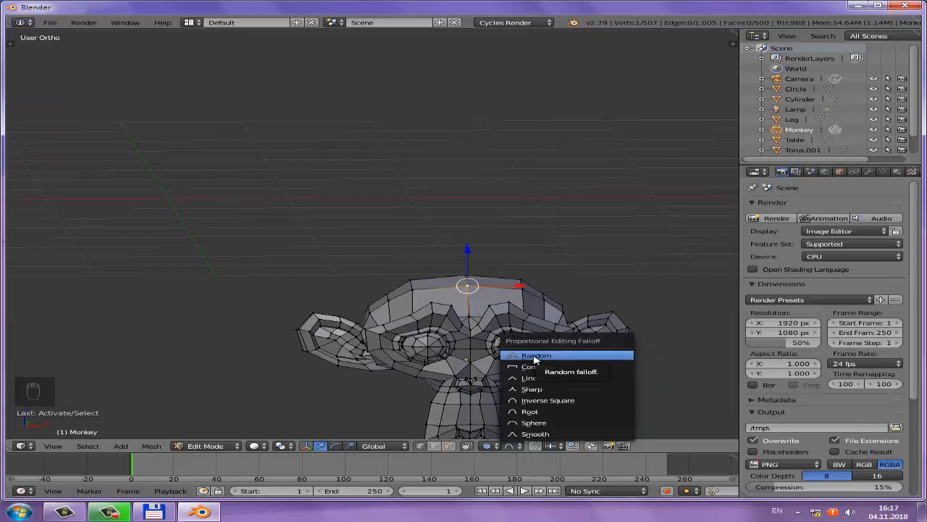
left_click(534, 355)
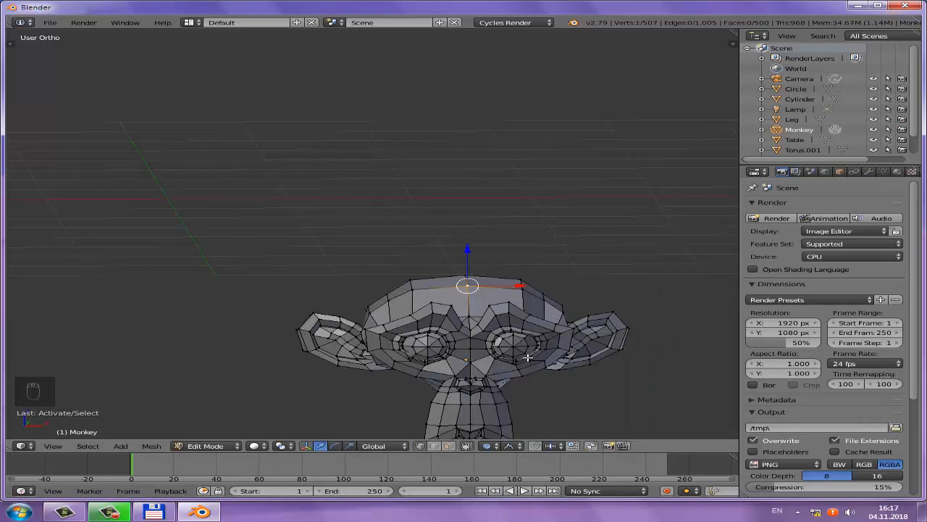
key("g")
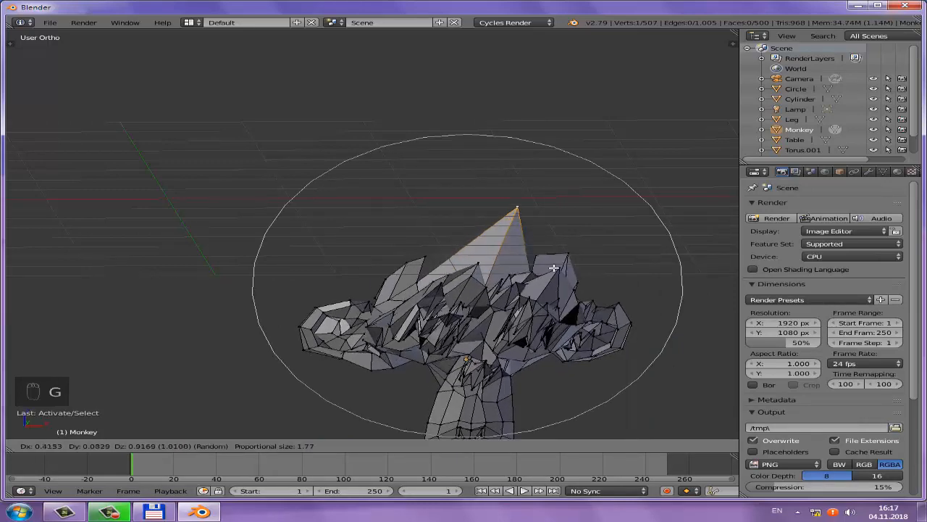
scroll(515, 258, "up", 4)
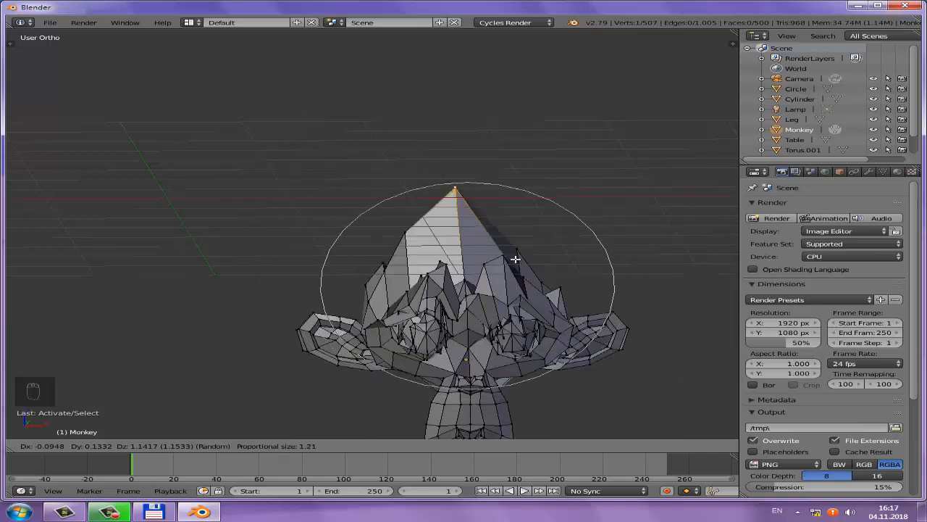
key("Escape")
Set the proportional falloff to Sphere and try moving the forehead vertex upward with a proportional size around 0.75, then cancel the move
left_click(514, 446)
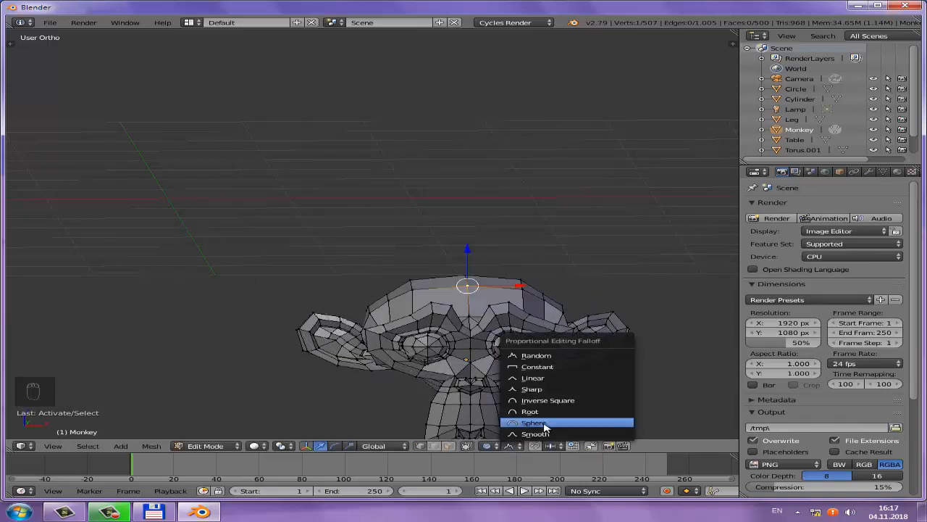
left_click(543, 424)
key("g")
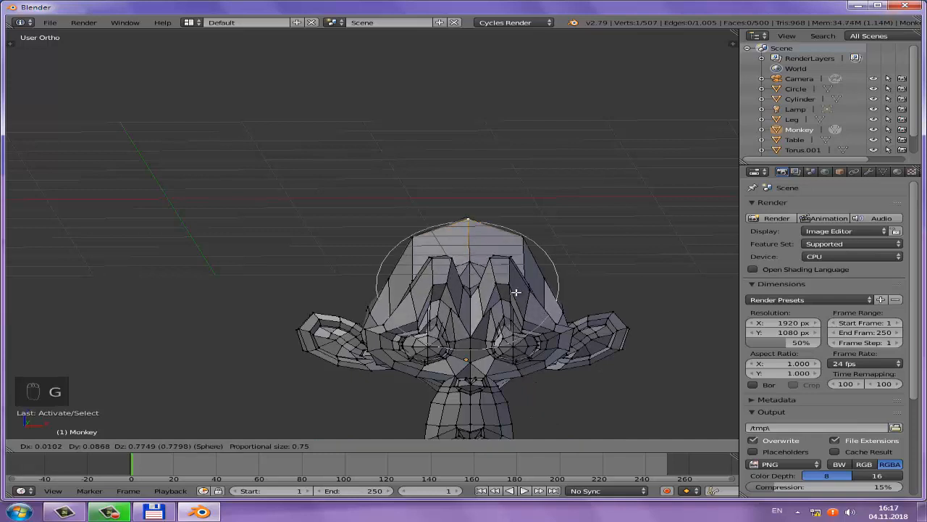
scroll(516, 305, "down", 2)
right_click(517, 304)
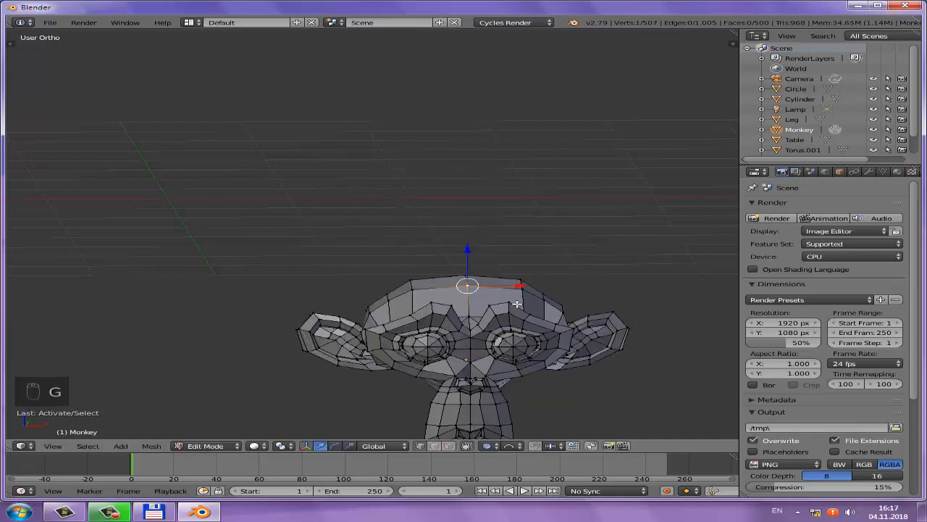
Disable proportional editing and return the monkey to Object Mode
left_click(489, 446)
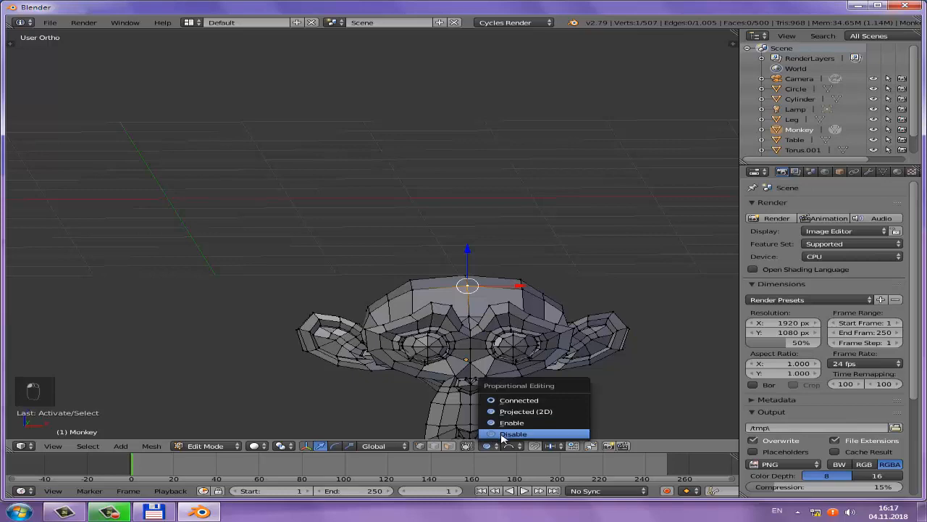
left_click(503, 433)
middle_click_drag(502, 433, 454, 363)
key("Tab")
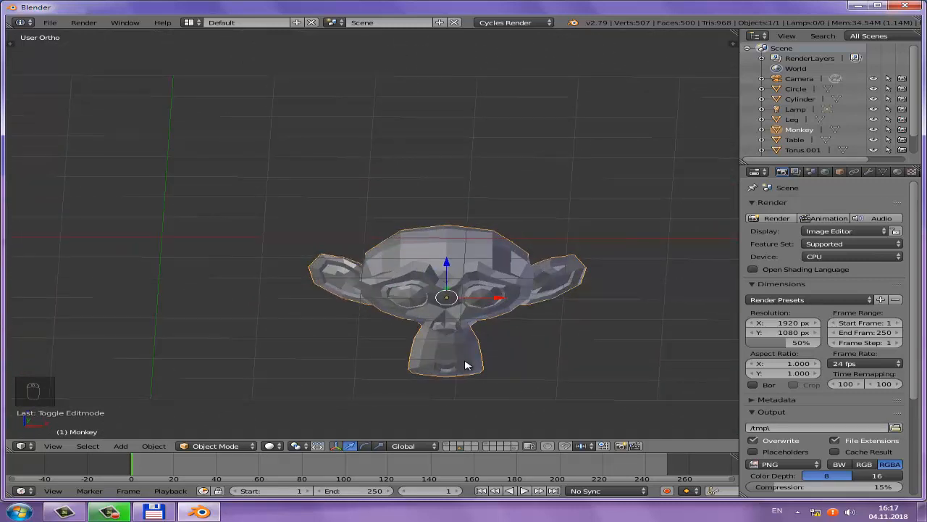
middle_click_drag(494, 332, 426, 305)
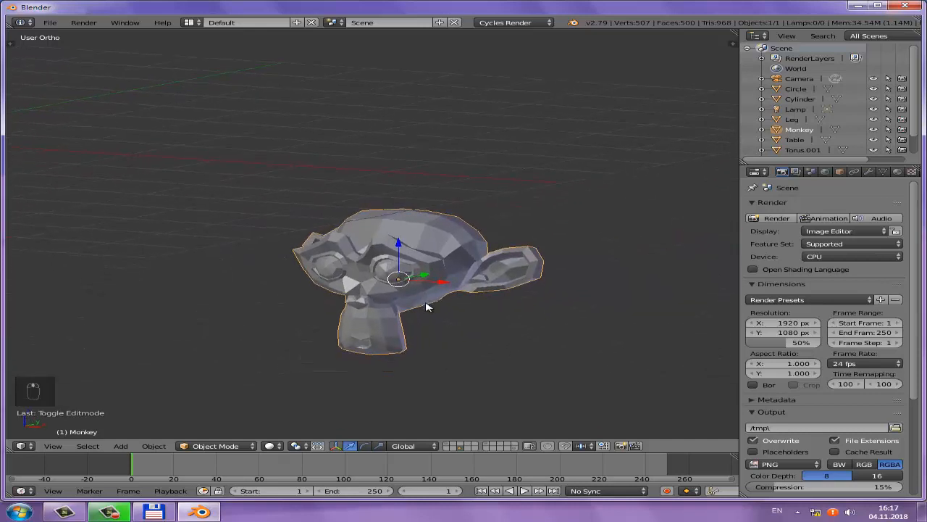